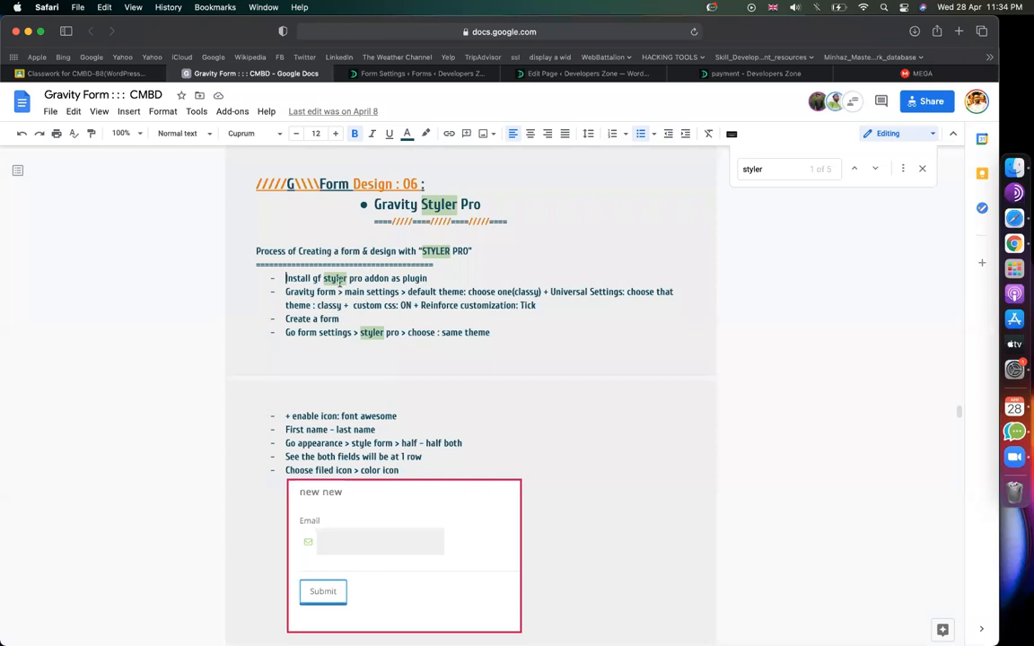
# Switch to the WordPress admin, open the plugin upload form and browse the Downloads folder for the file
pyautogui.click(363, 73)
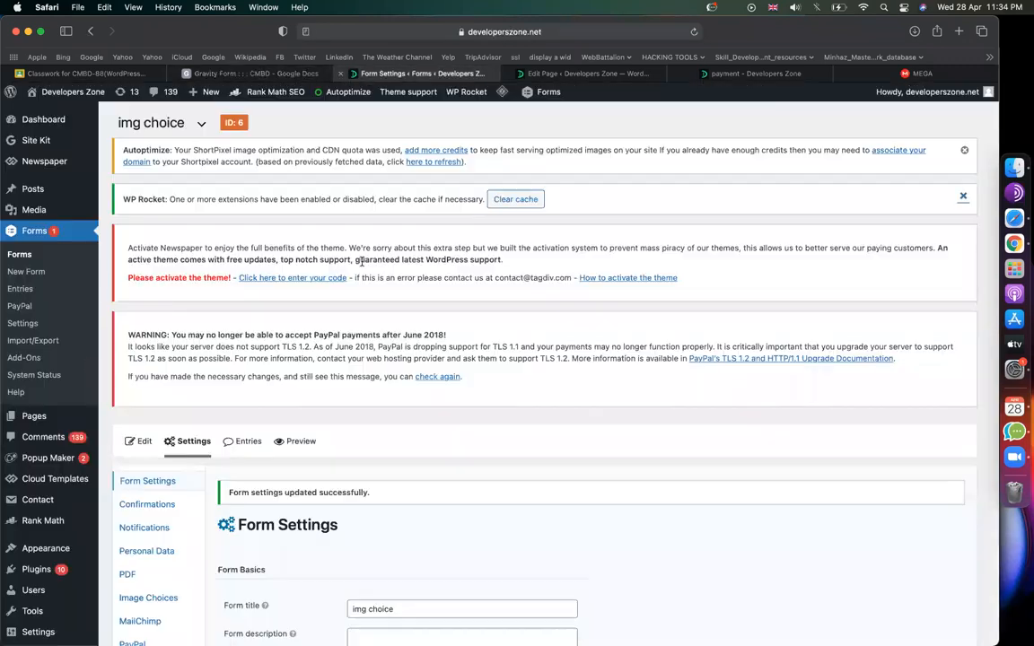
pyautogui.moveTo(40, 569)
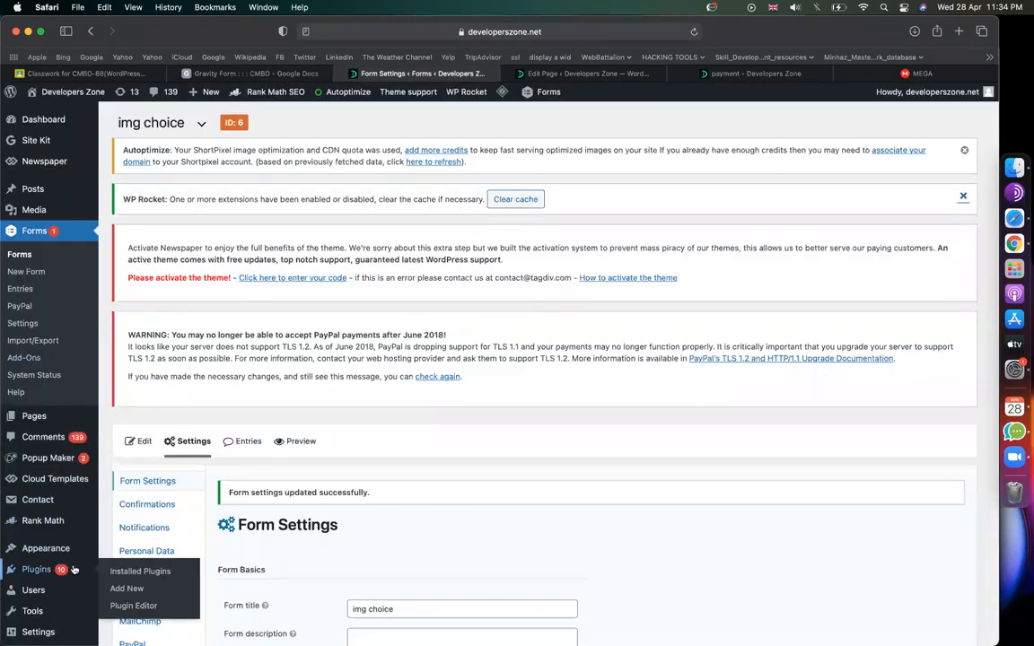
pyautogui.click(126, 589)
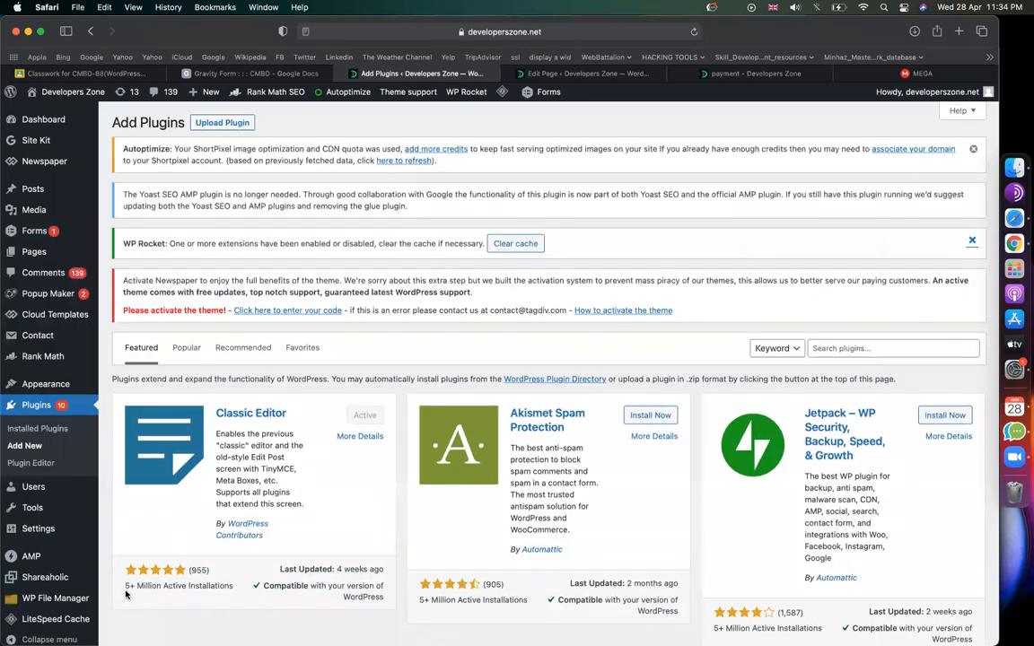
pyautogui.click(220, 120)
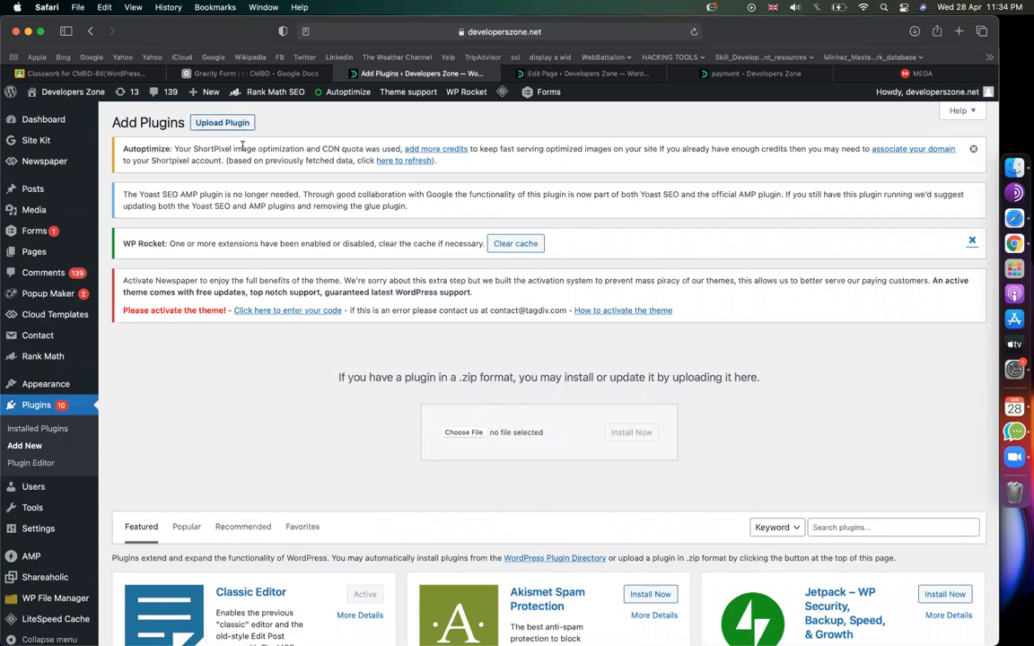
pyautogui.click(463, 431)
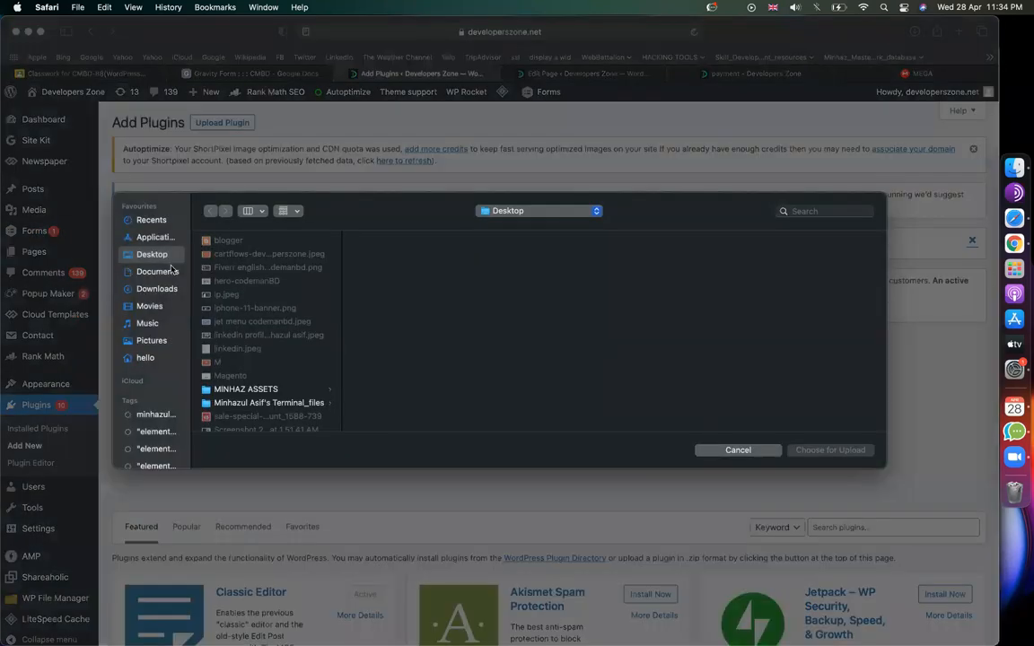
pyautogui.click(158, 289)
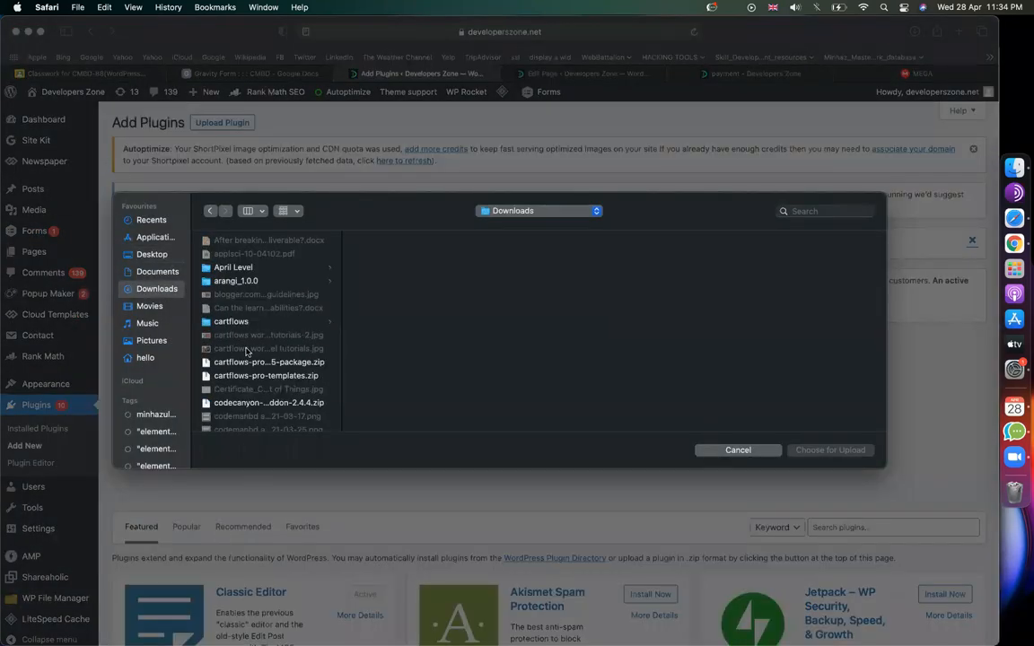
# In Finder, extract codecanyon-18880940-gravity-forms-styles-pro-addon-2.4.4.zip from Downloads and locate gfstylespro.zip inside the GravityFormsStylesPro folder
pyautogui.click(284, 403)
pyautogui.rightClick(286, 406)
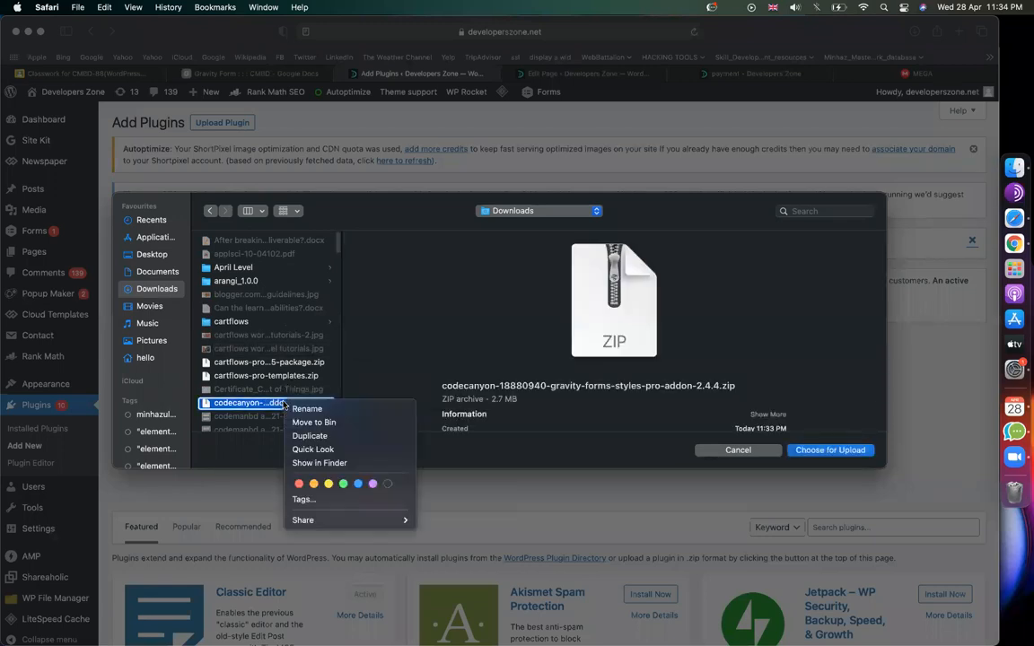
pyautogui.click(257, 402)
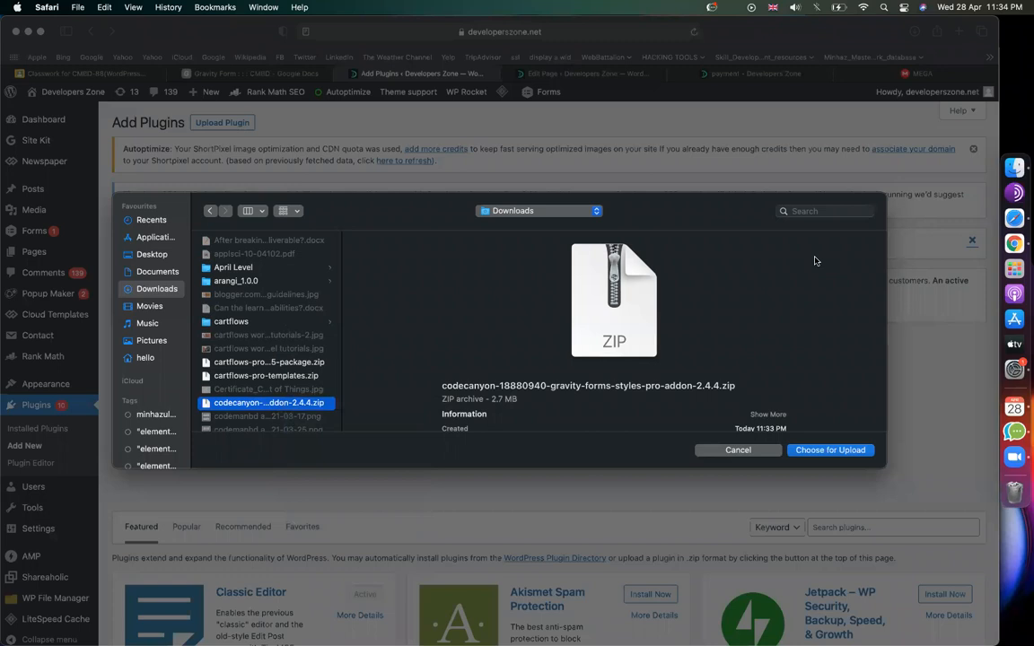
pyautogui.click(984, 160)
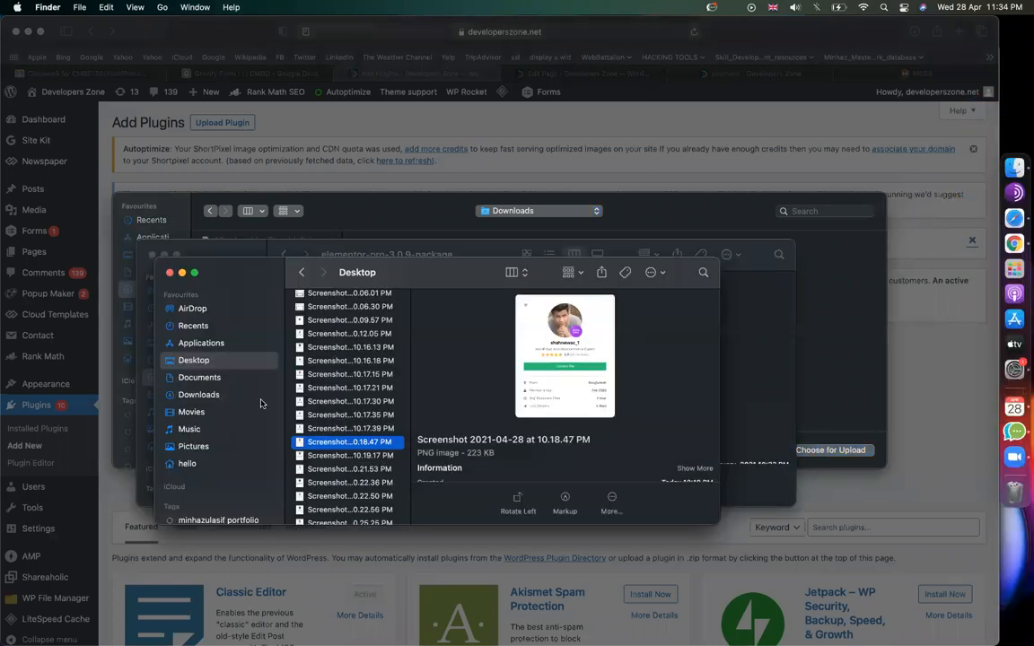
pyautogui.click(216, 394)
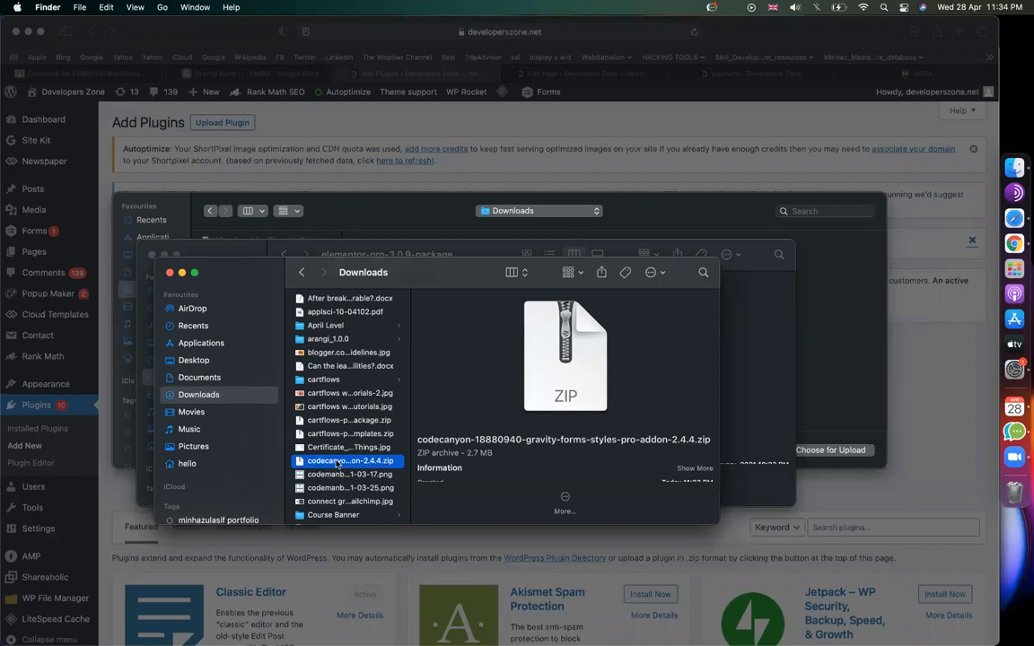
pyautogui.doubleClick(337, 461)
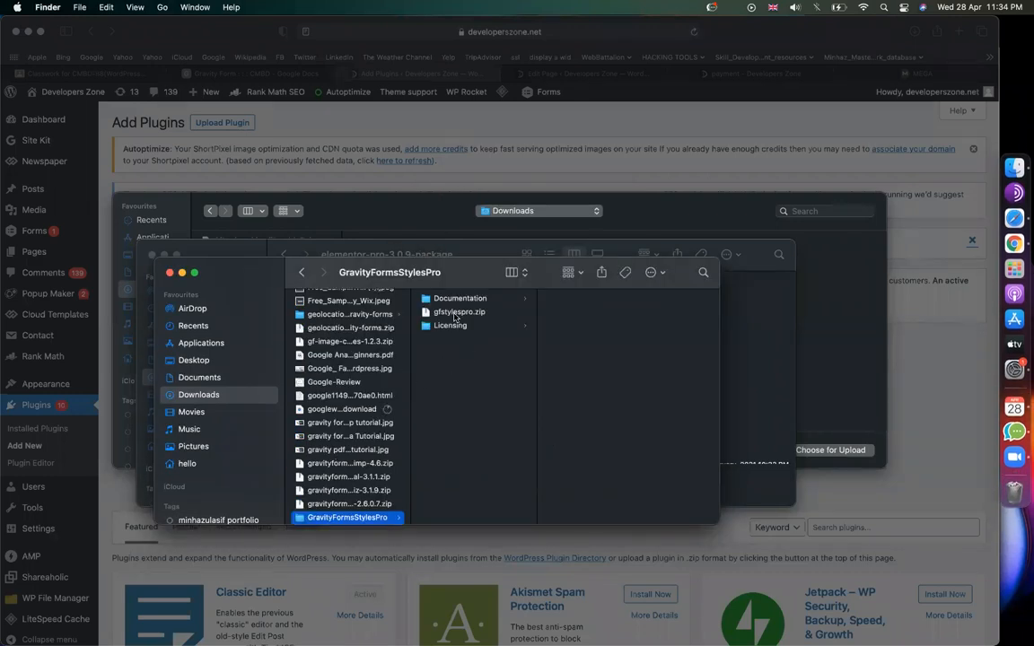
pyautogui.click(456, 314)
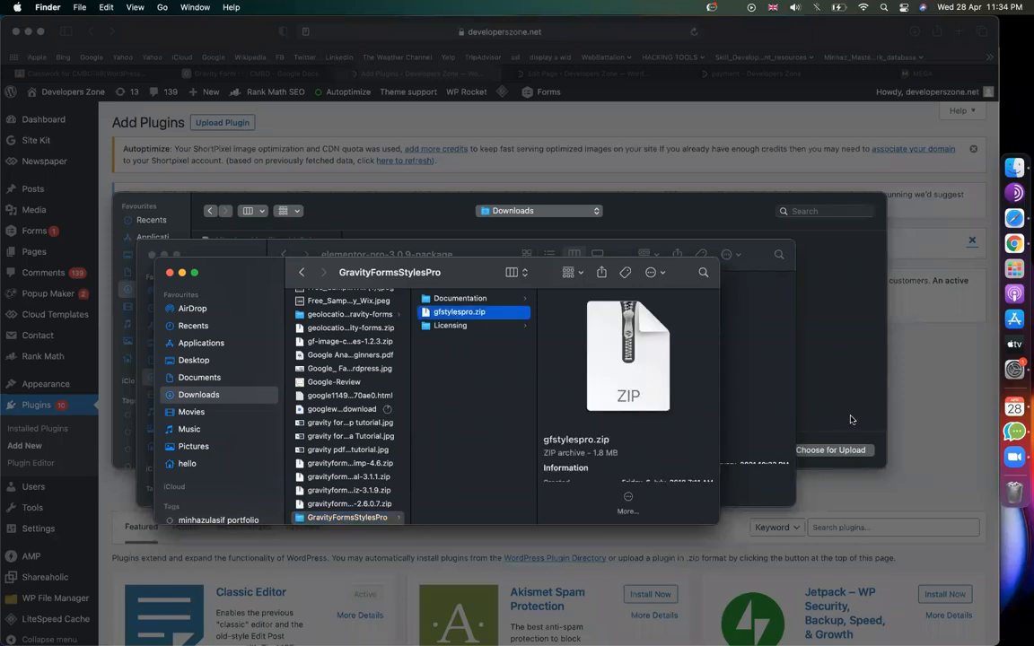
# Choose gfstylespro.zip from the GravityFormsStylesPro folder in Downloads for the WordPress plugin upload and install it
pyautogui.click(934, 422)
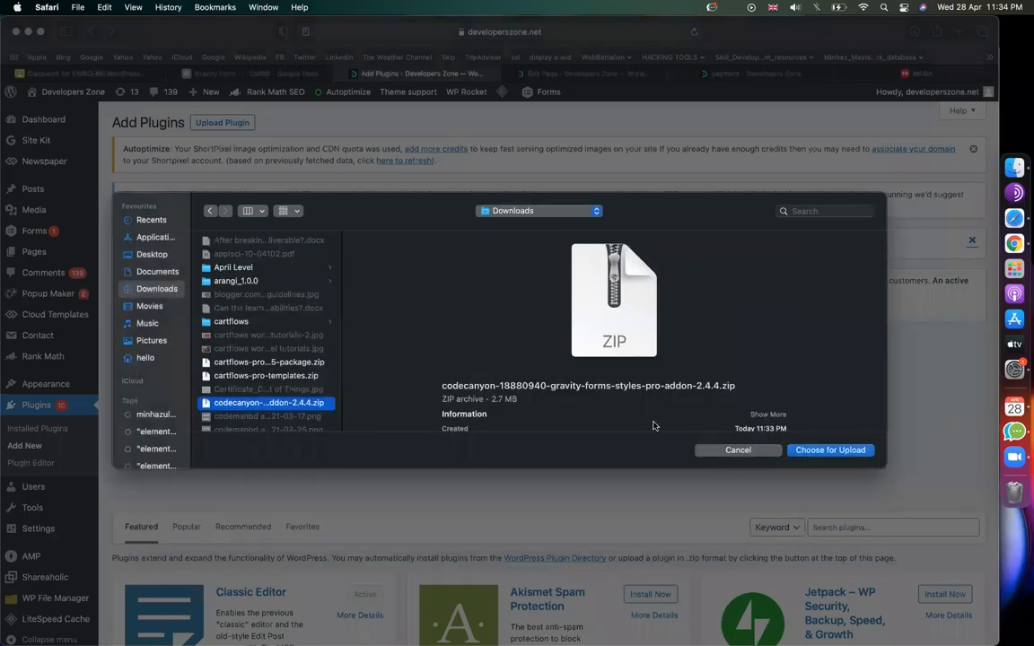
pyautogui.scroll(-3, 270, 359)
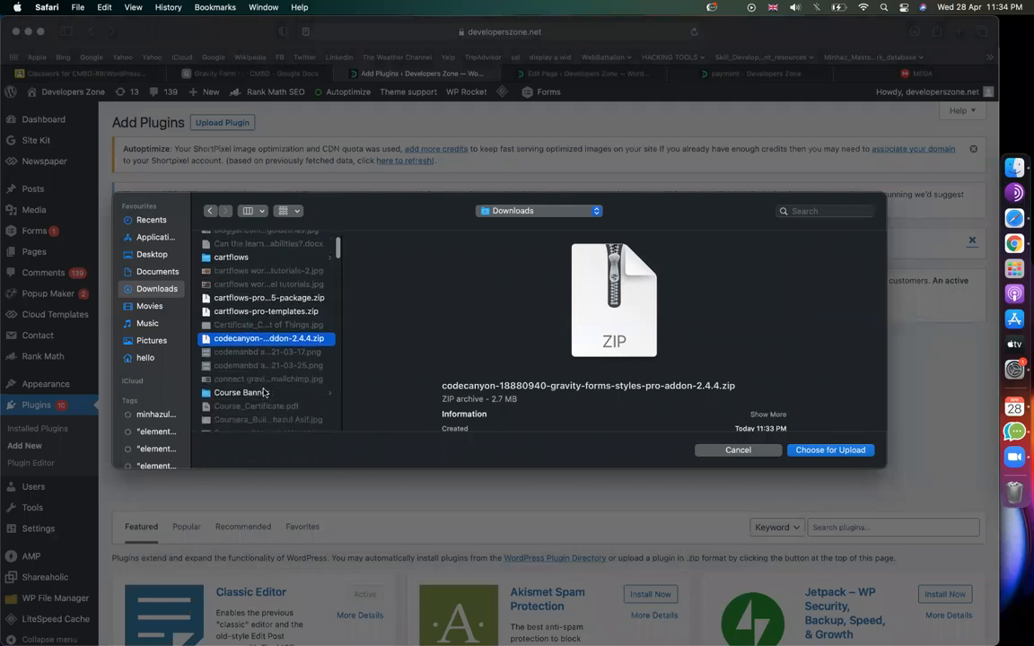
pyautogui.scroll(3, 256, 359)
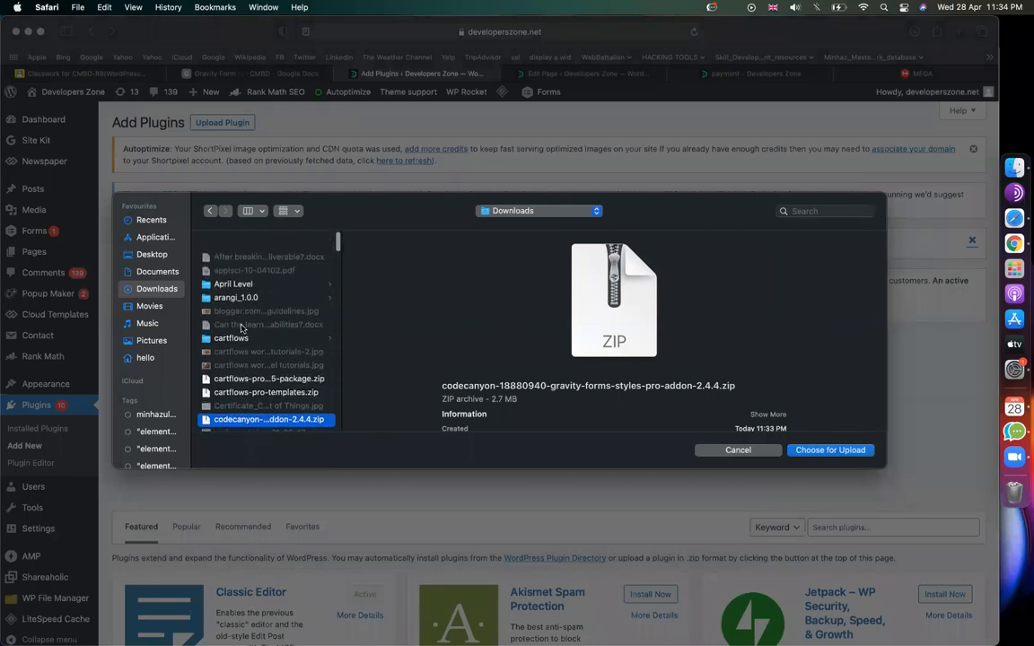
pyautogui.rightClick(216, 277)
pyautogui.click(164, 297)
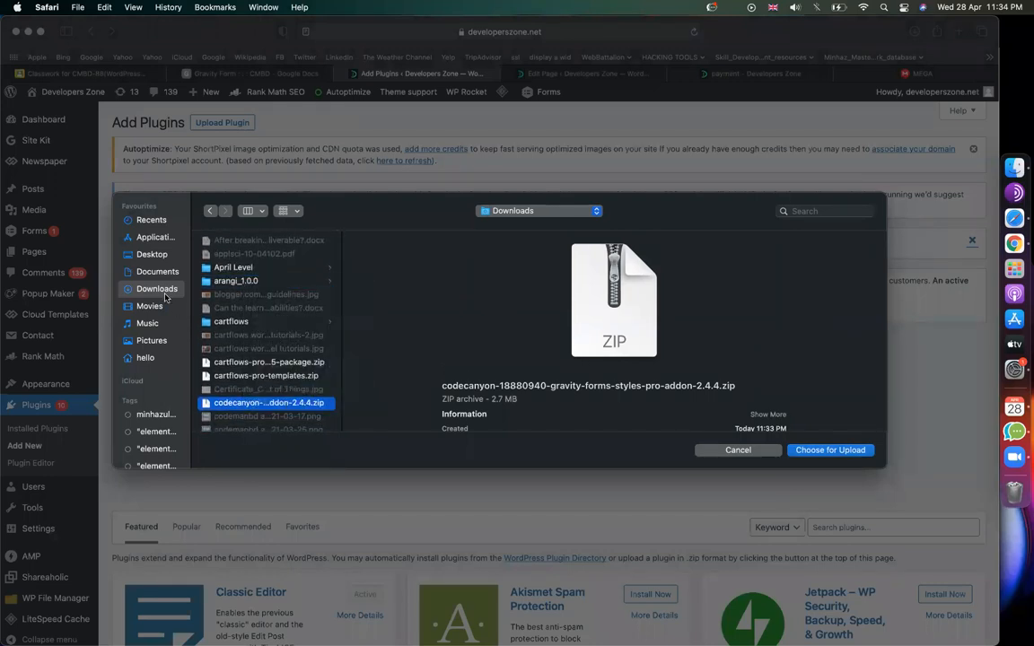
pyautogui.click(143, 271)
pyautogui.click(160, 288)
pyautogui.scroll(-10, 258, 409)
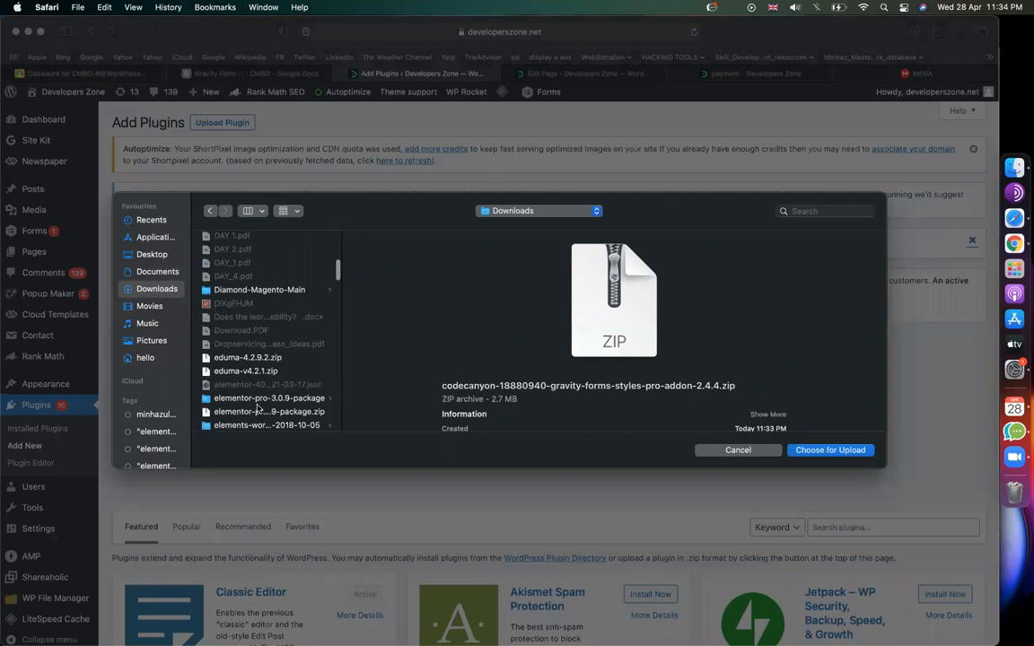
pyautogui.scroll(-3, 258, 409)
pyautogui.scroll(-3, 258, 408)
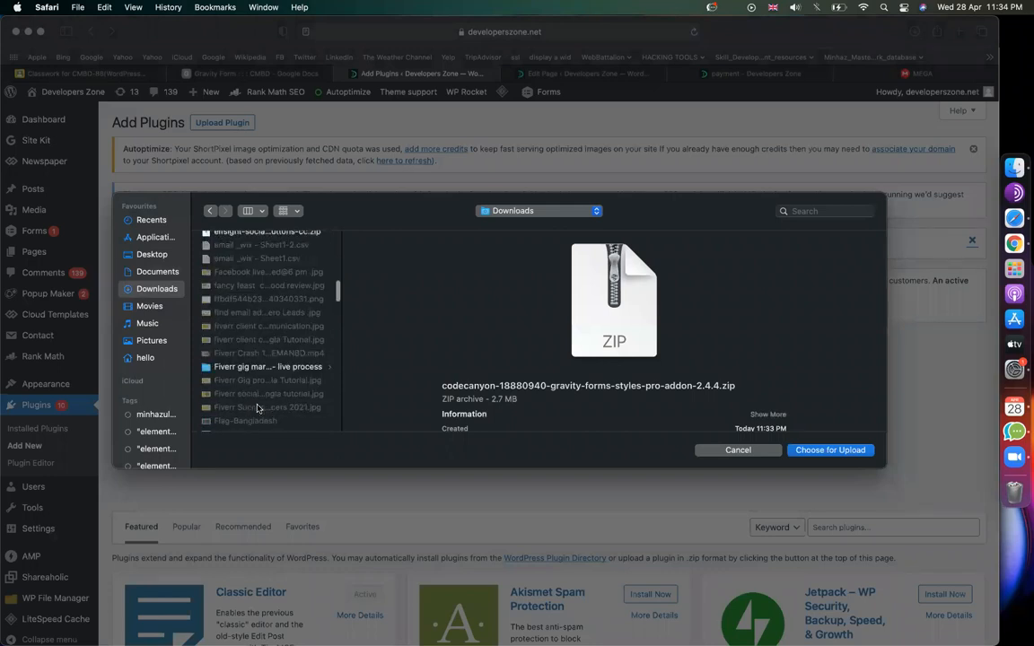
pyautogui.scroll(-10, 257, 408)
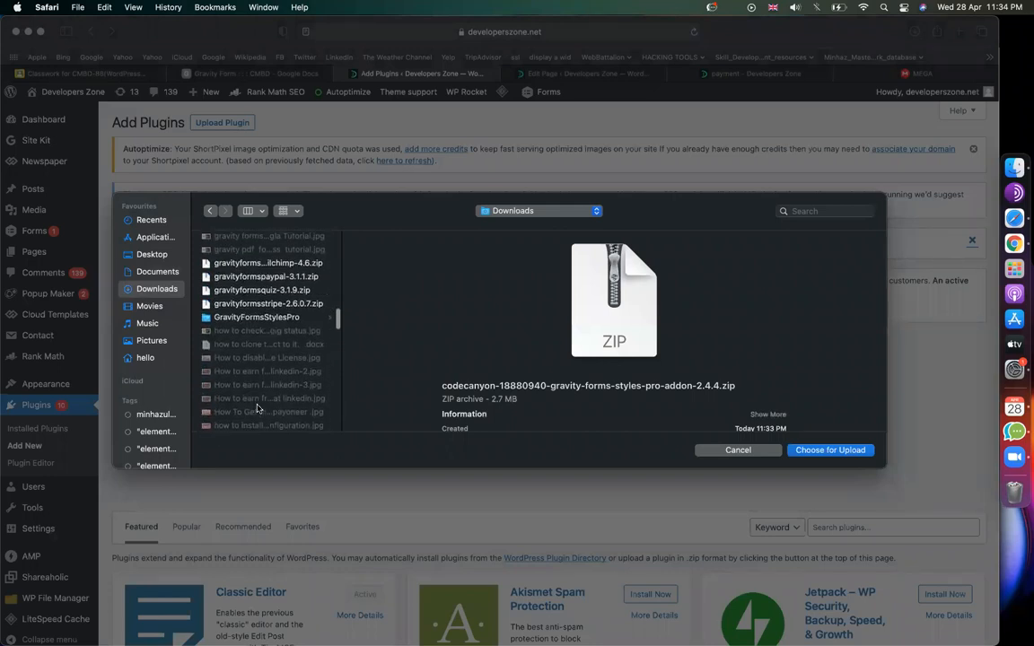
pyautogui.click(261, 319)
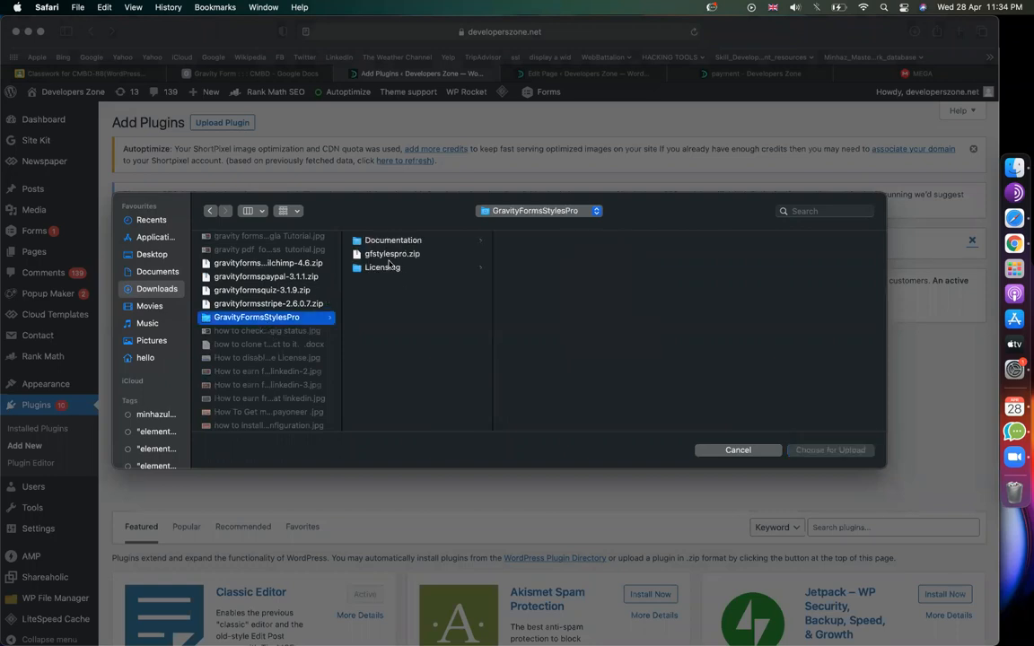
pyautogui.click(391, 254)
pyautogui.press('Return')
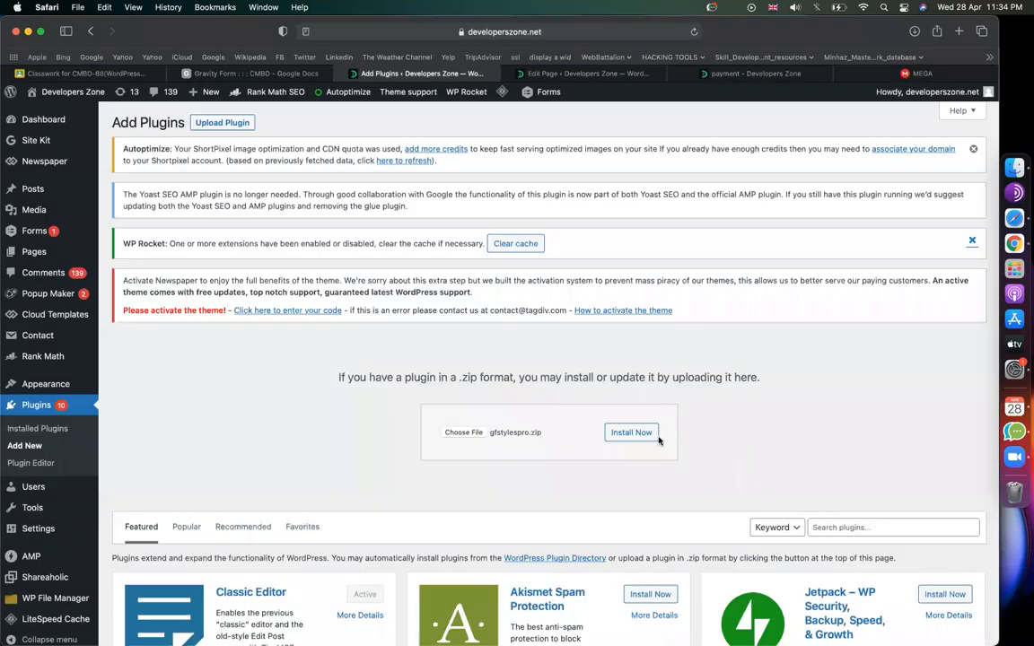
# Review the Google Docs notes on the main settings and default theme choice for Gravity Styler Pro
pyautogui.click(260, 73)
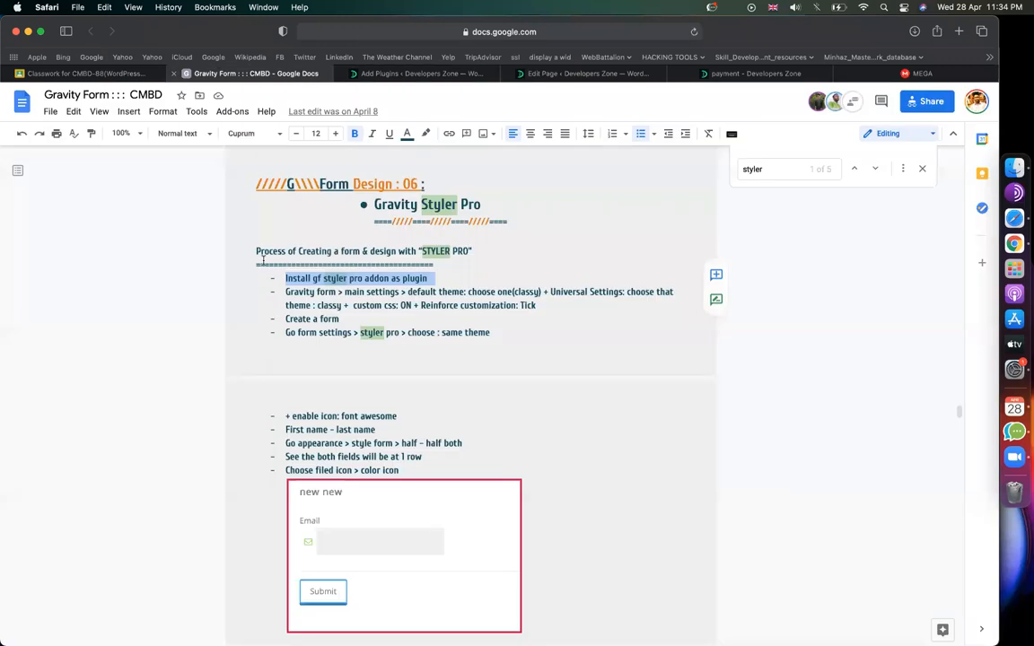
pyautogui.click(296, 294)
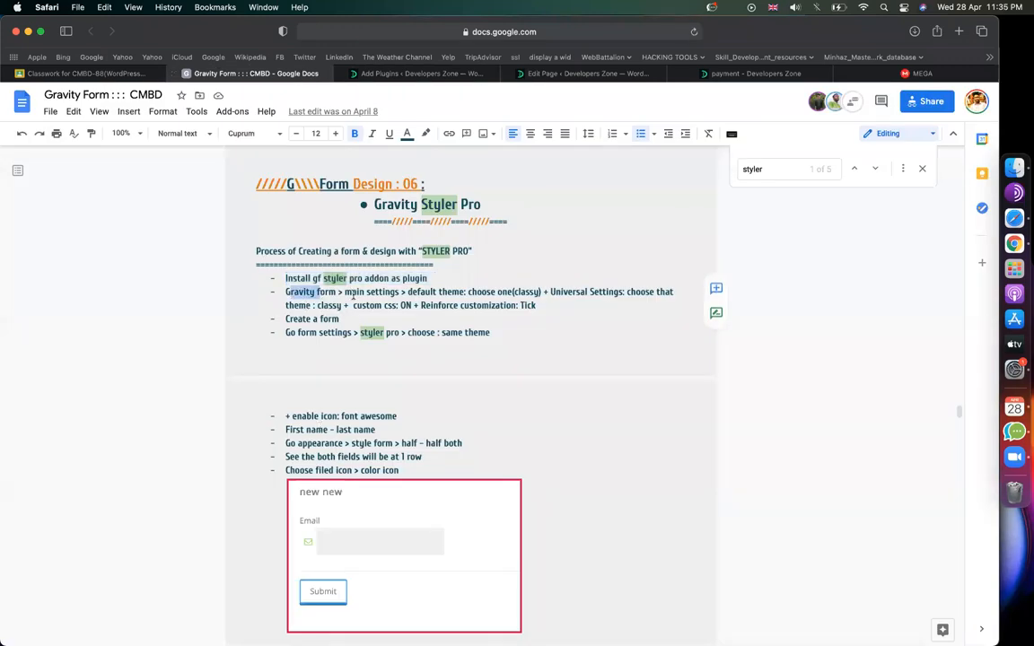
pyautogui.moveTo(344, 294); pyautogui.dragTo(484, 279)
pyautogui.moveTo(552, 292); pyautogui.dragTo(466, 292)
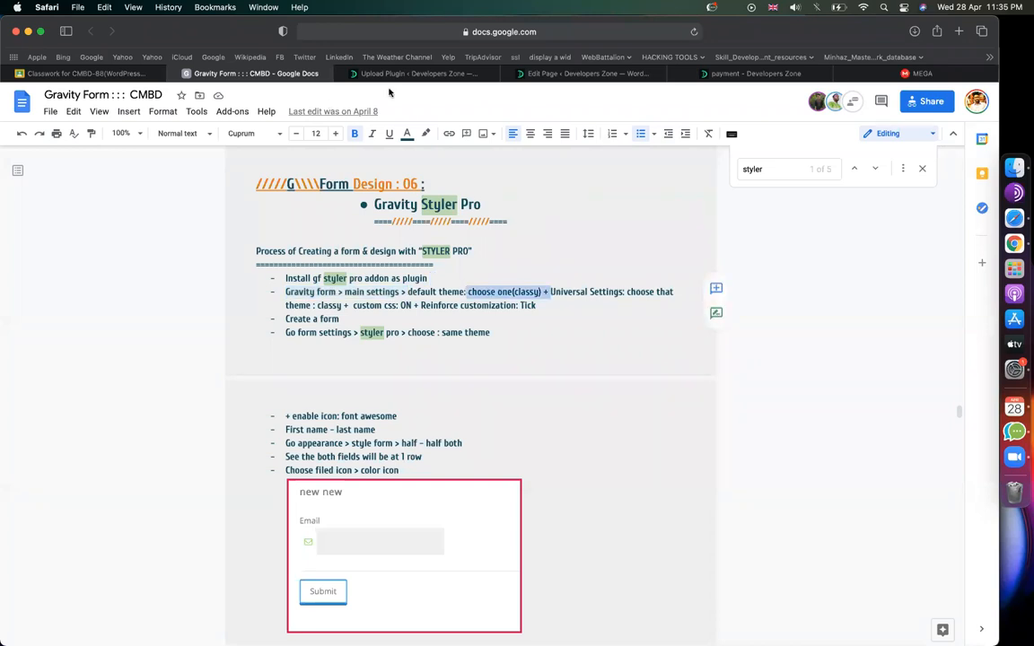
# Activate the uploaded gfstylespro plugin in WordPress, rechecking the main settings line in the Google Docs notes
pyautogui.click(417, 73)
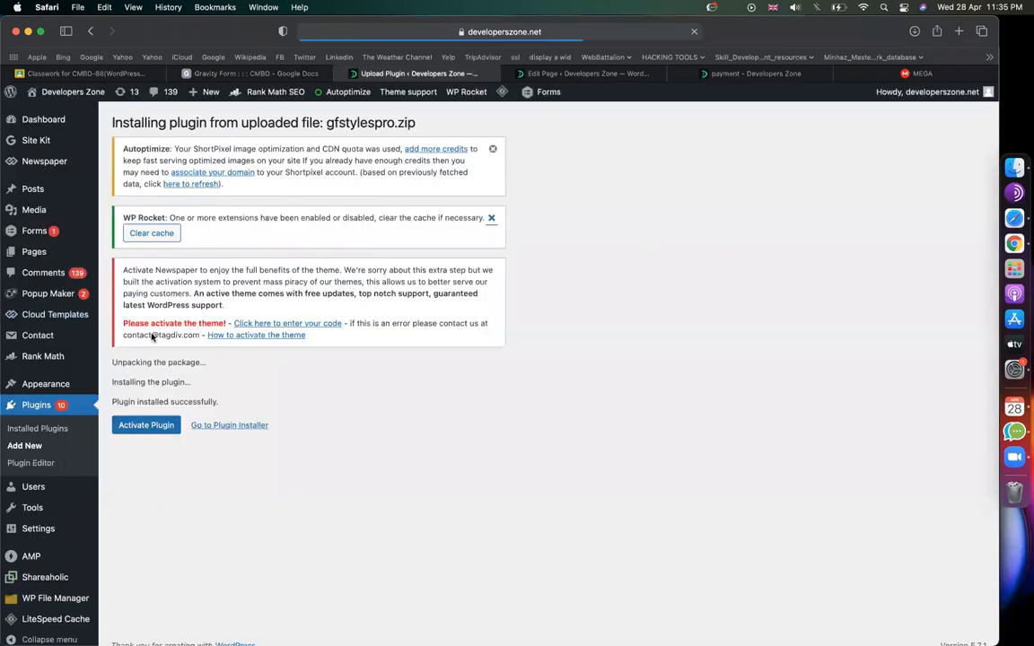
pyautogui.click(213, 75)
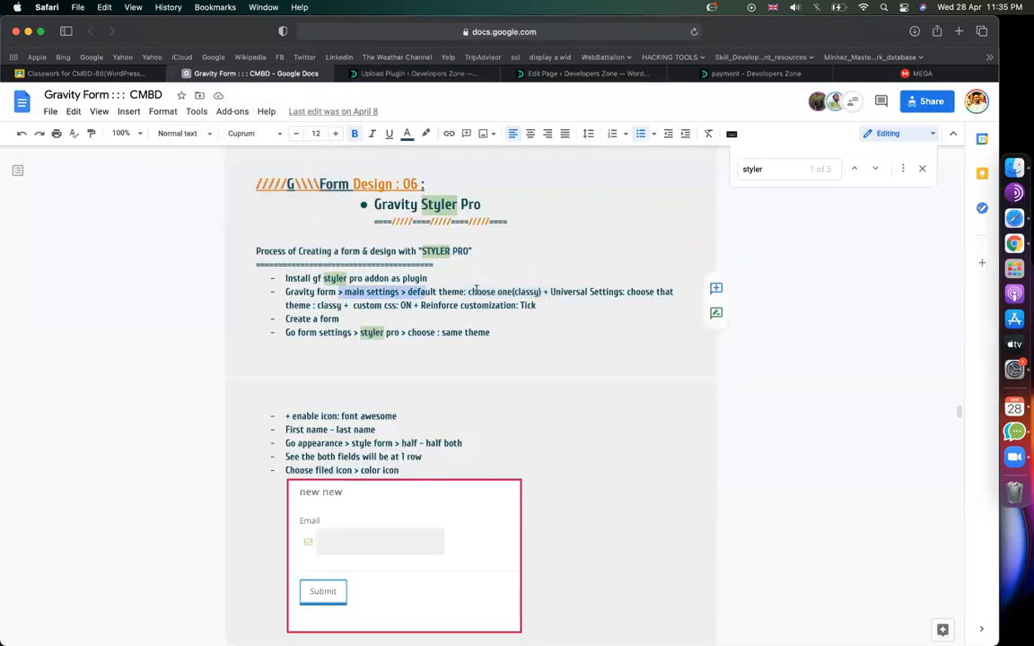
pyautogui.click(395, 74)
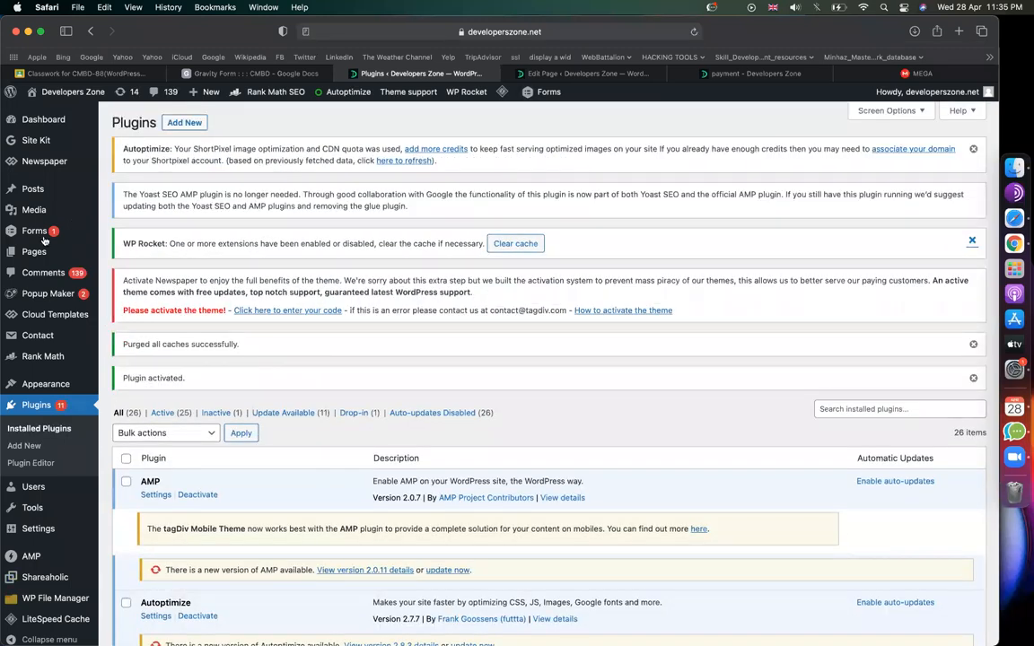
# Open the Styles Pro section of the Gravity Forms settings and examine its theme, font, field and button options
pyautogui.moveTo(40, 232)
pyautogui.click(142, 320)
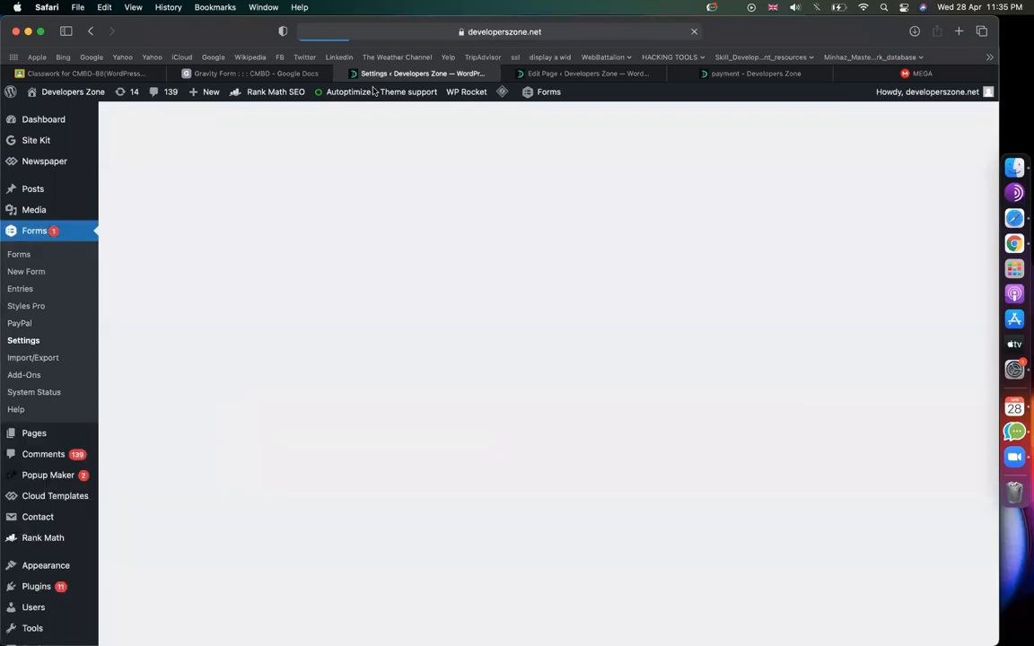
pyautogui.scroll(-10, 455, 336)
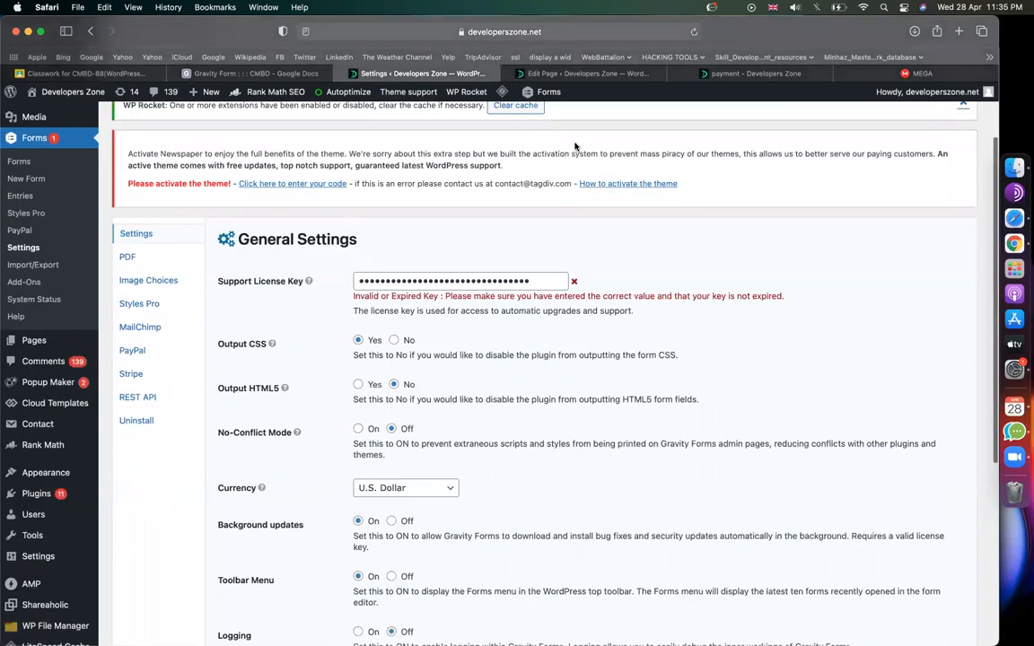
pyautogui.scroll(10, 456, 336)
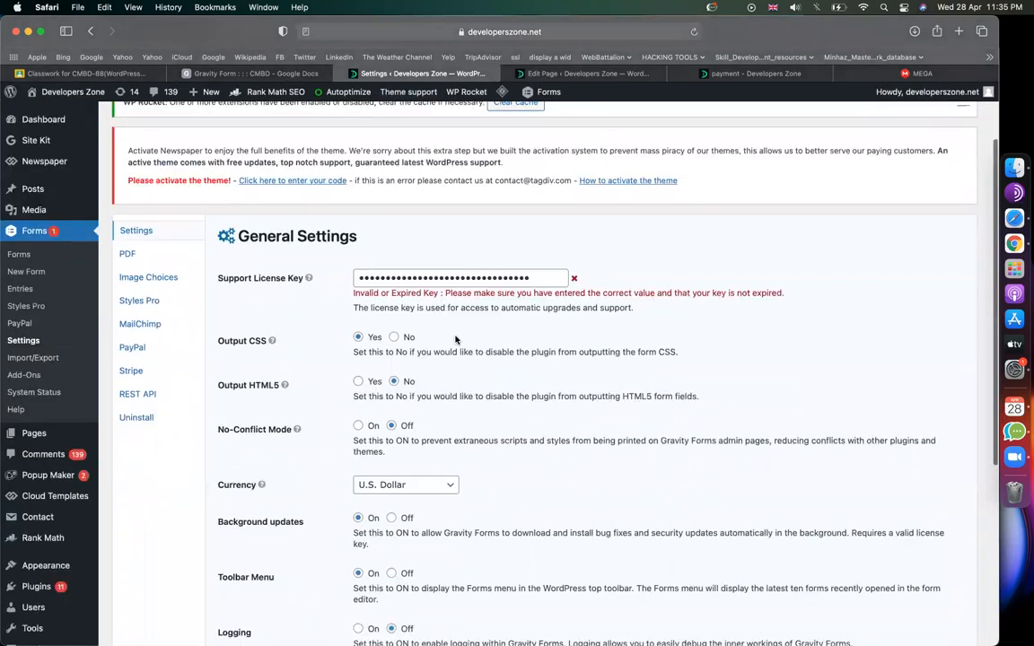
pyautogui.click(136, 302)
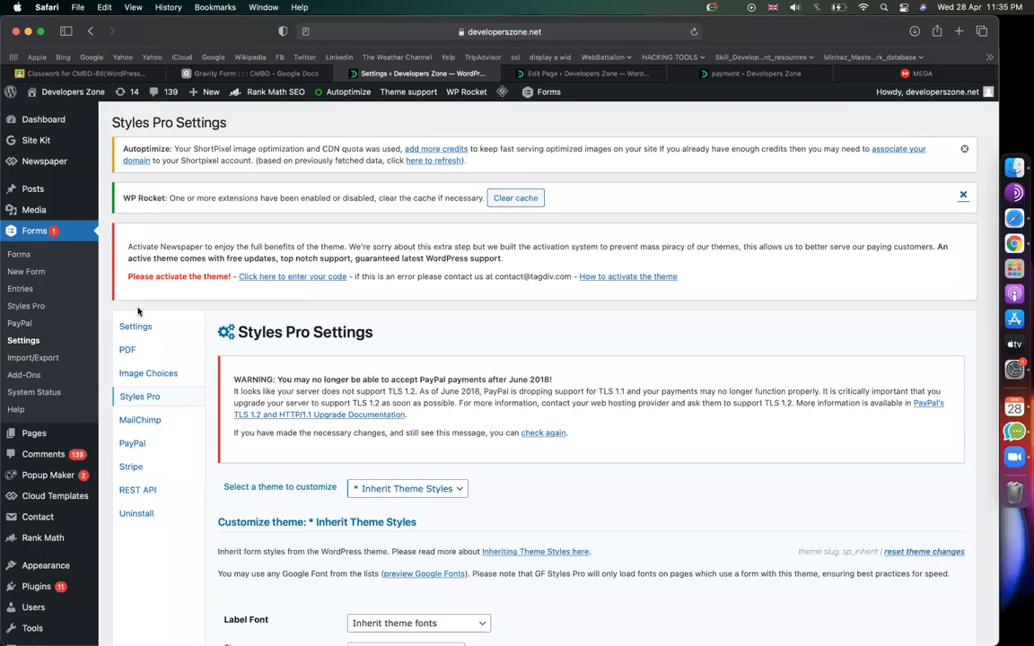
pyautogui.scroll(-8, 488, 432)
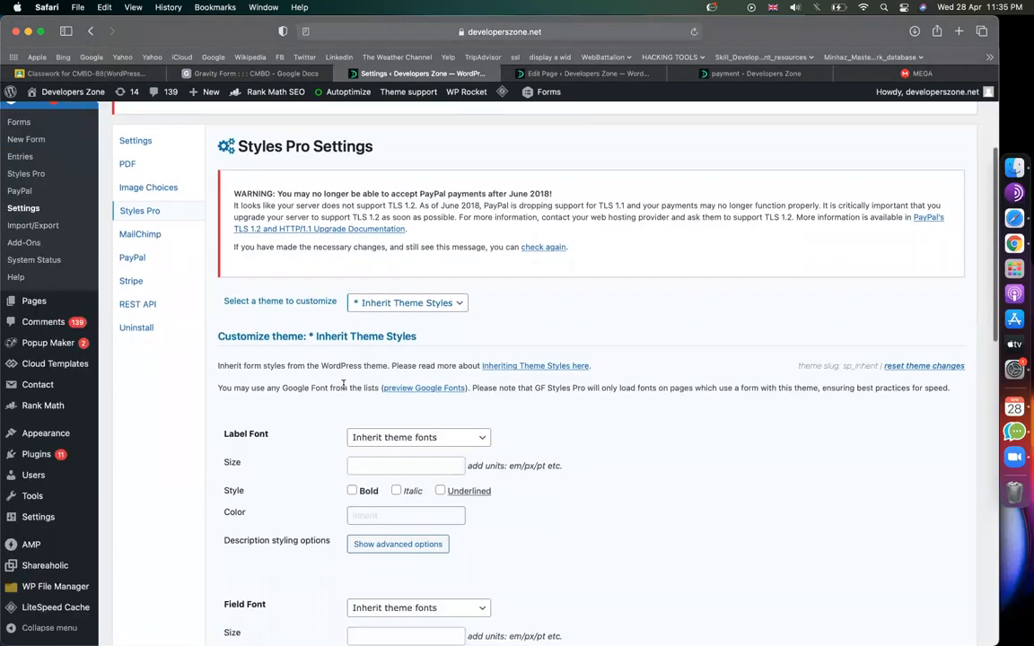
pyautogui.scroll(-2, 343, 389)
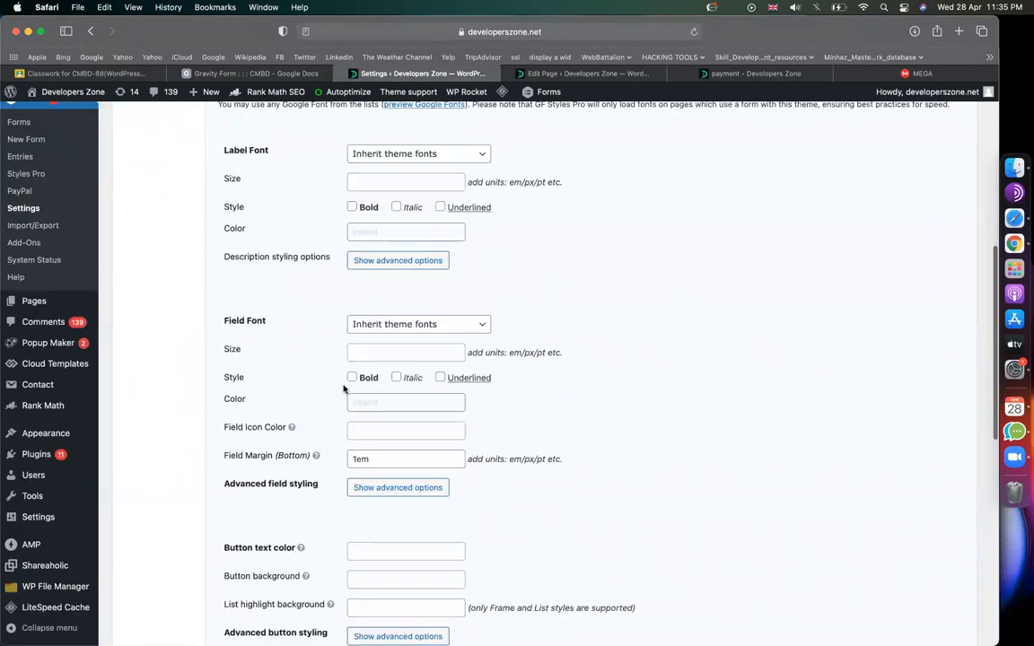
pyautogui.scroll(4, 343, 389)
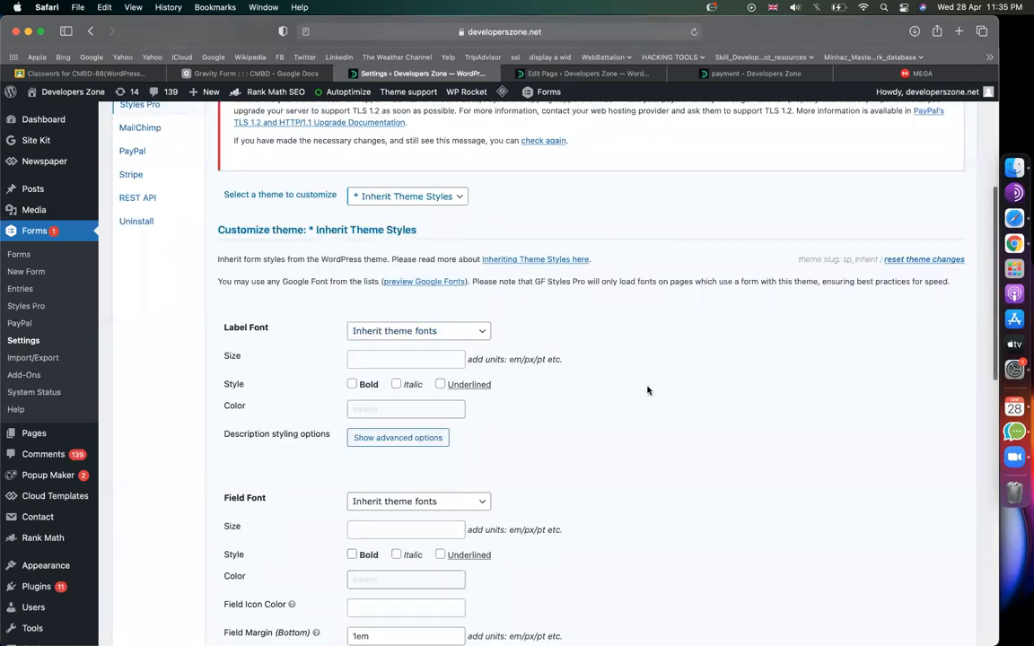
pyautogui.scroll(-4, 647, 391)
pyautogui.scroll(7, 647, 390)
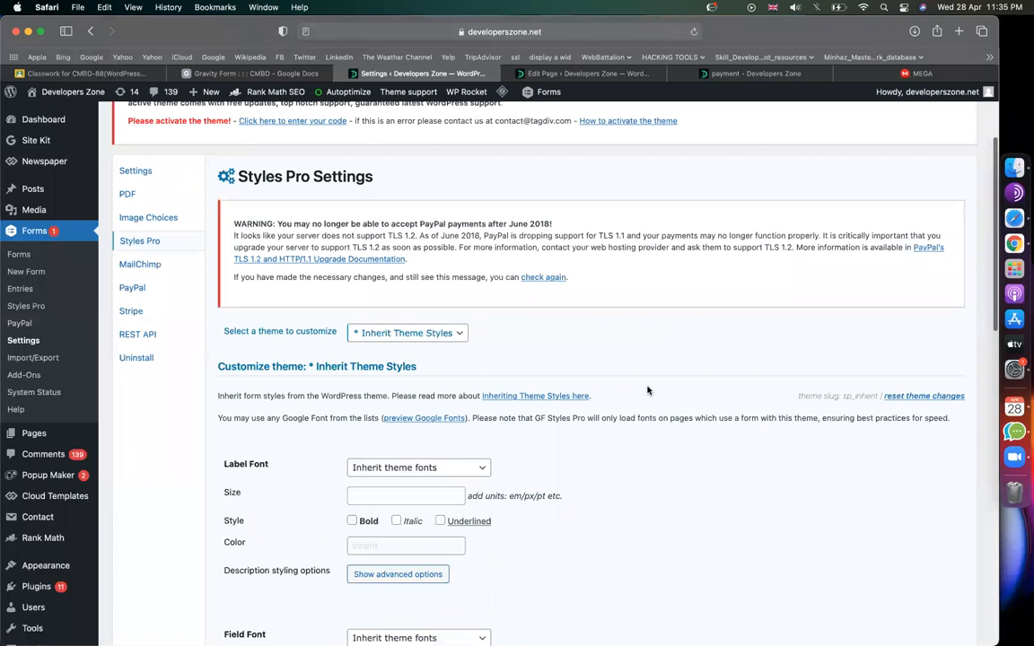
# Choose Classy Glassy as the theme to customize in the Styles Pro settings and look through its options down to the universal settings
pyautogui.click(408, 333)
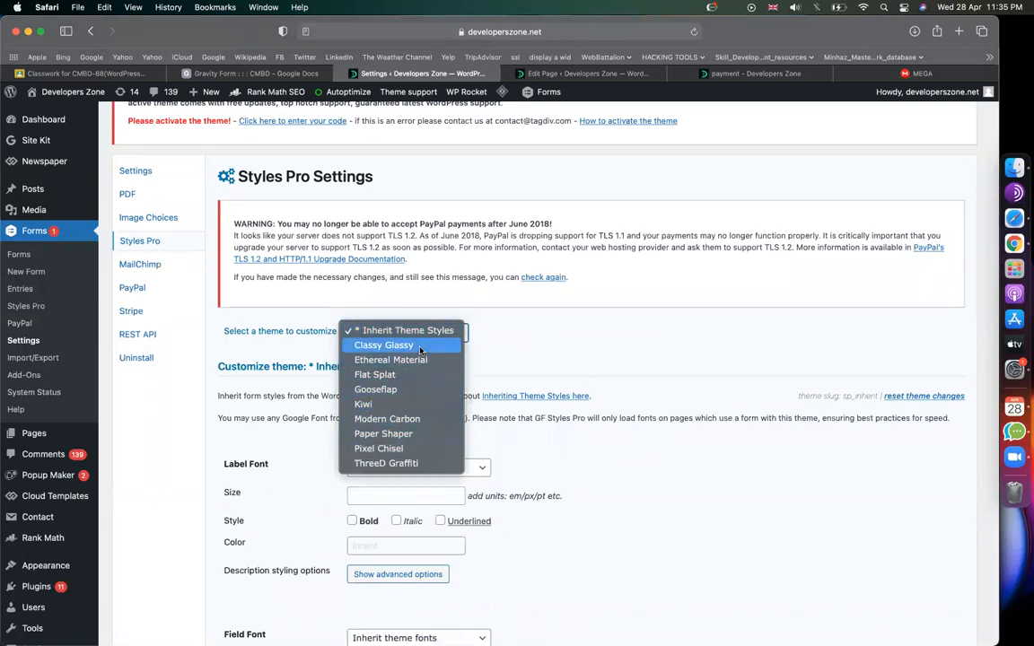
pyautogui.click(420, 349)
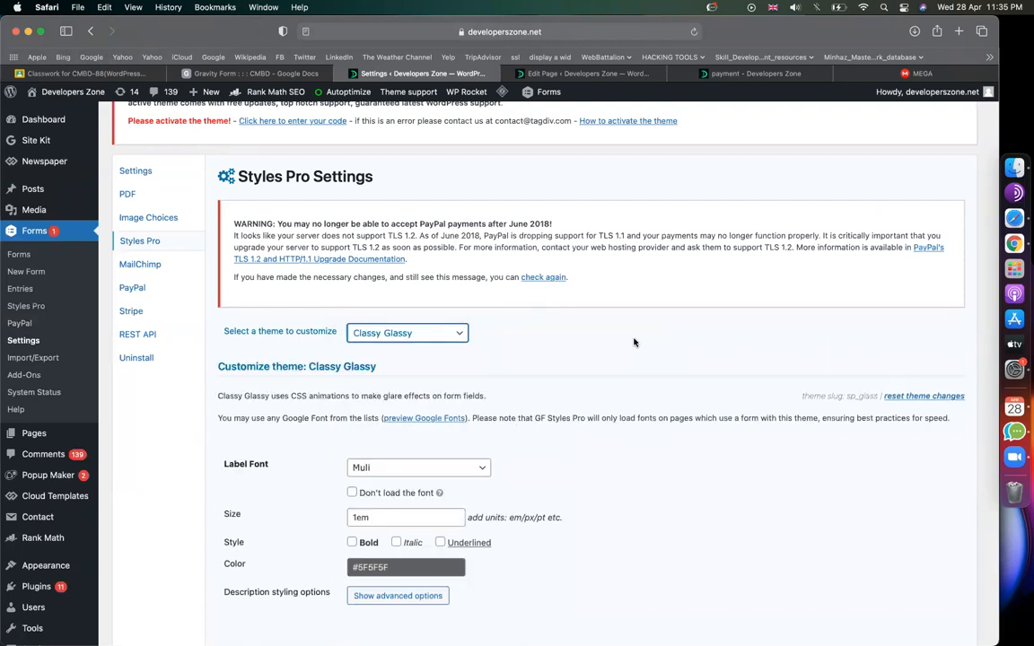
pyautogui.scroll(-20, 634, 342)
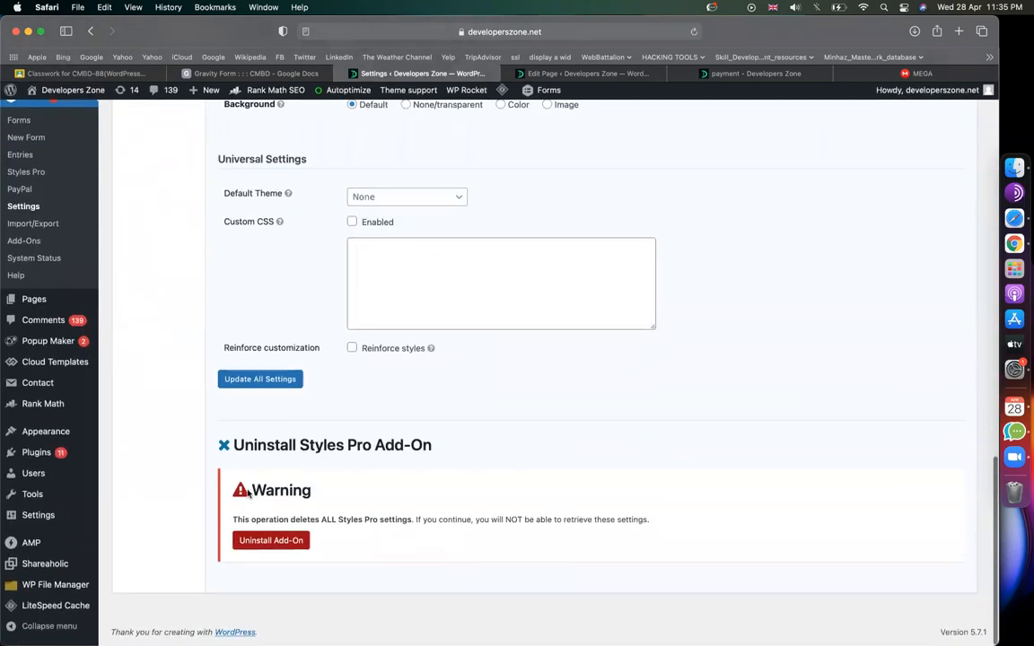
# Replace the form shortcode on the payment page with the payment form, keeping its title and description displayed, and update the page
pyautogui.click(588, 73)
pyautogui.tripleClick(439, 478)
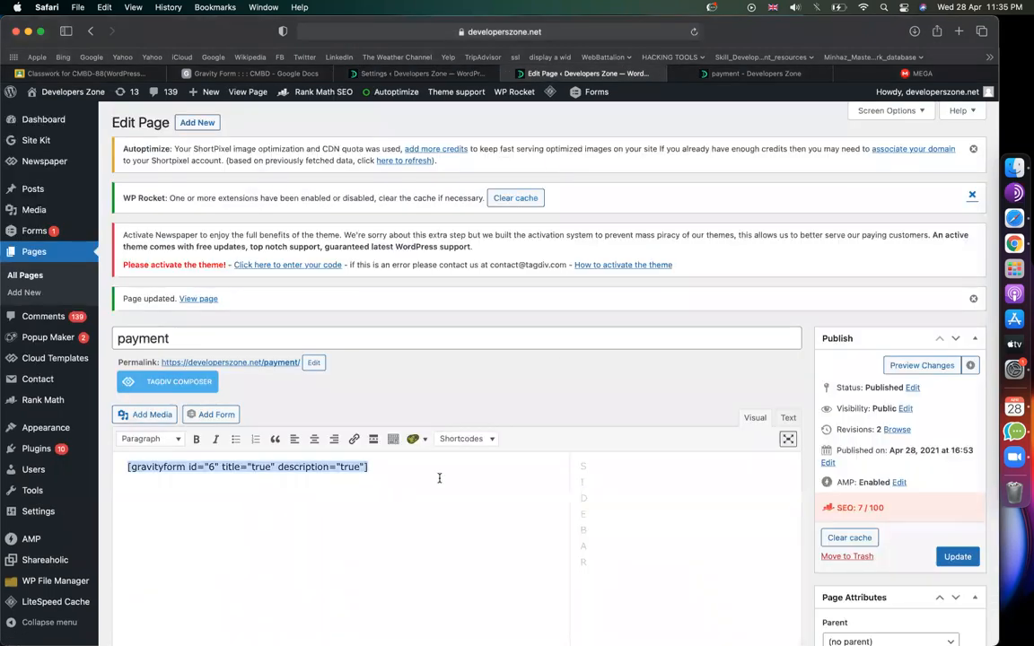
pyautogui.press('BackSpace')
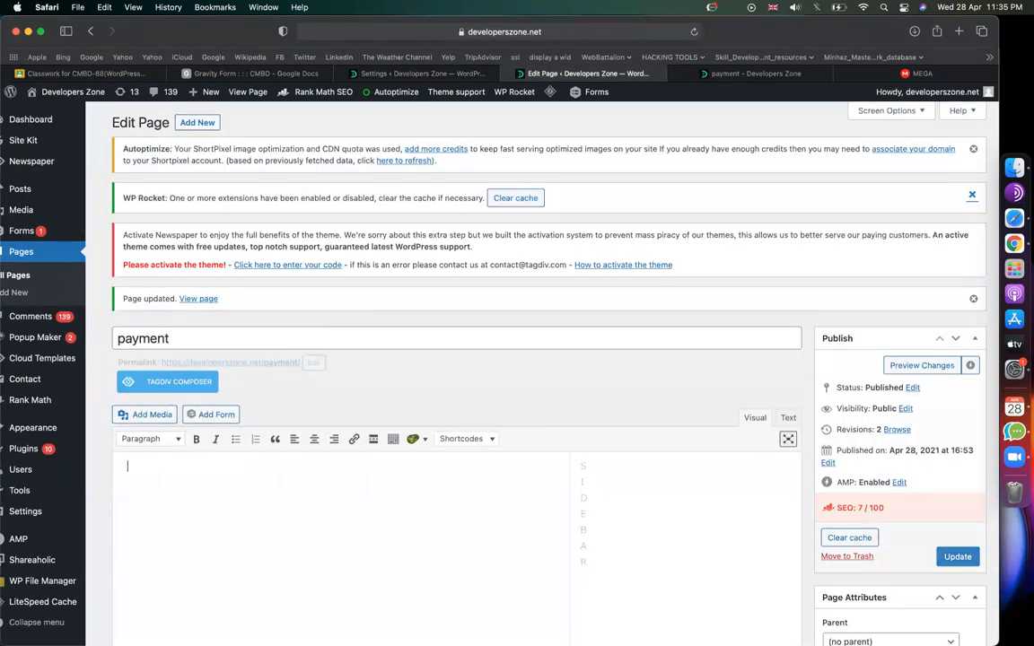
pyautogui.click(216, 414)
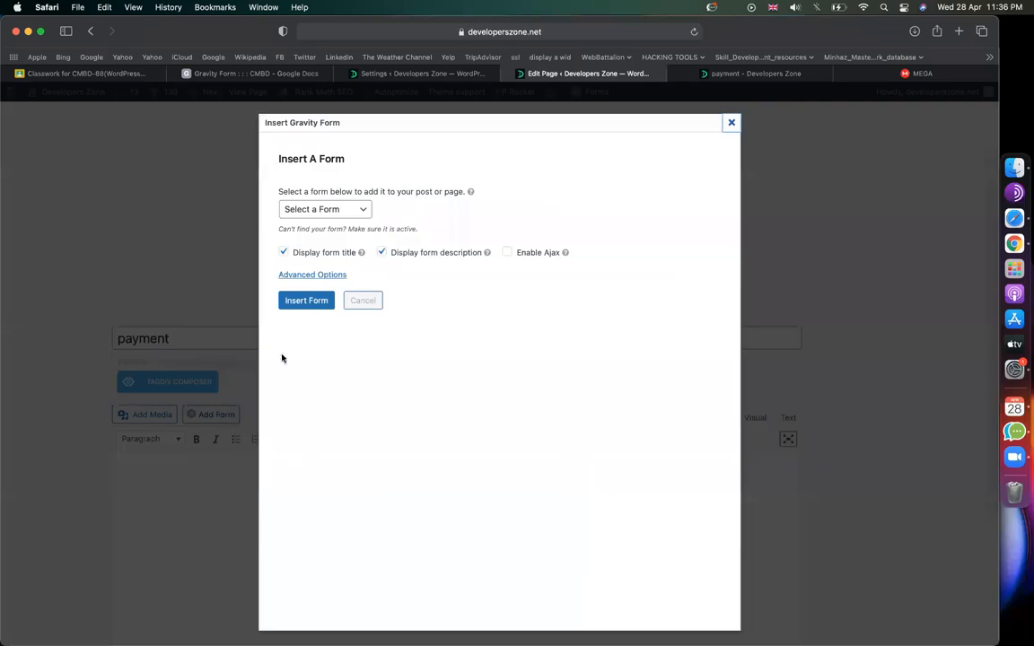
pyautogui.click(316, 210)
pyautogui.click(306, 183)
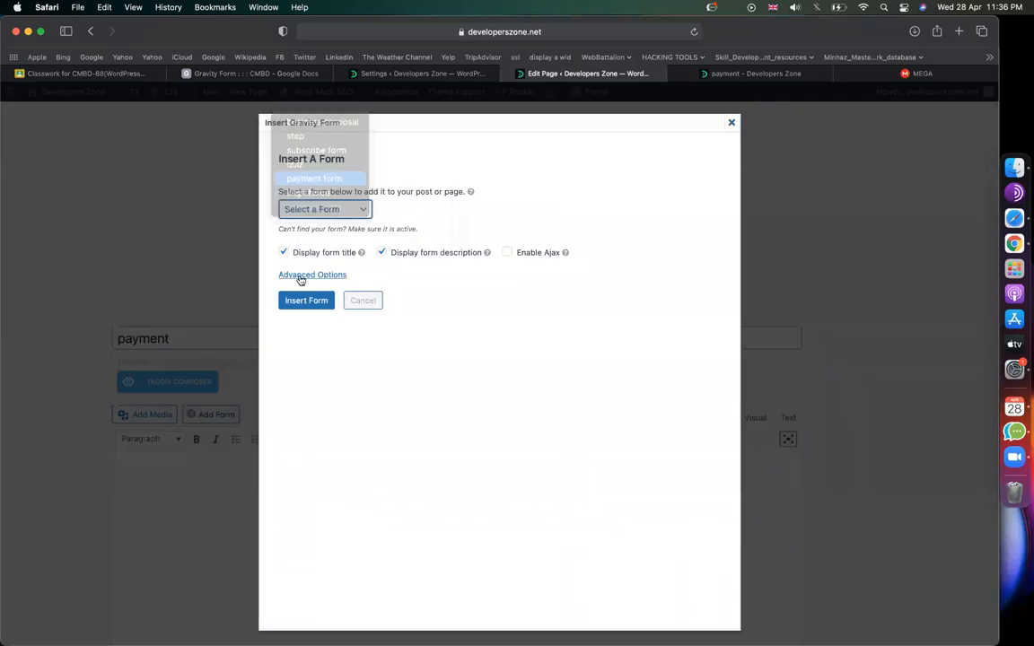
pyautogui.click(307, 300)
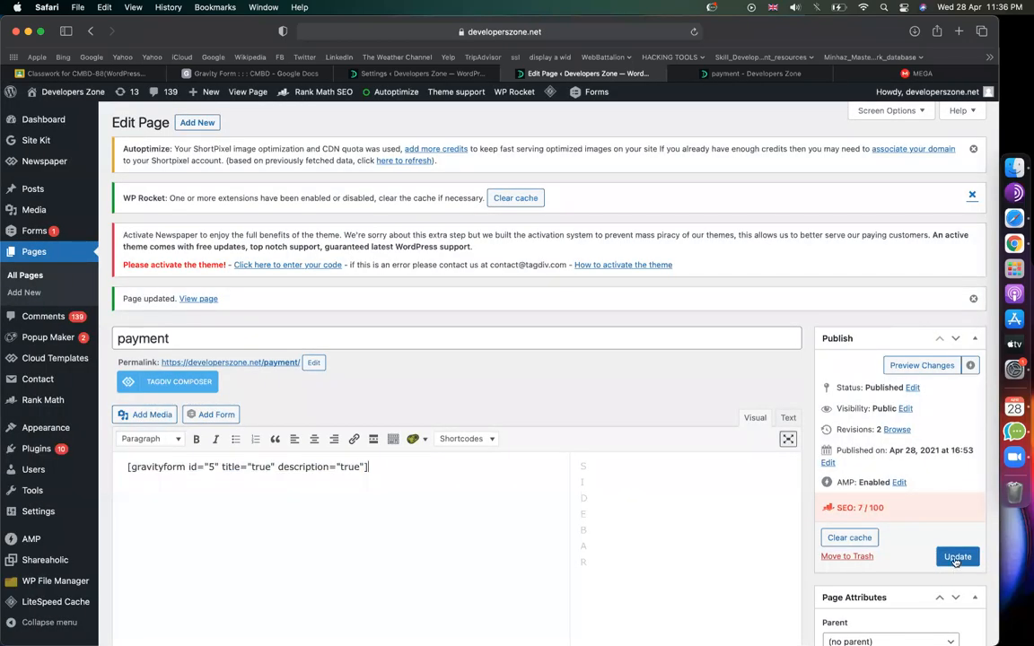
pyautogui.click(958, 557)
# Review the Google Docs notes on the universal settings: classy theme, custom CSS on and reinforce customization ticked
pyautogui.click(760, 77)
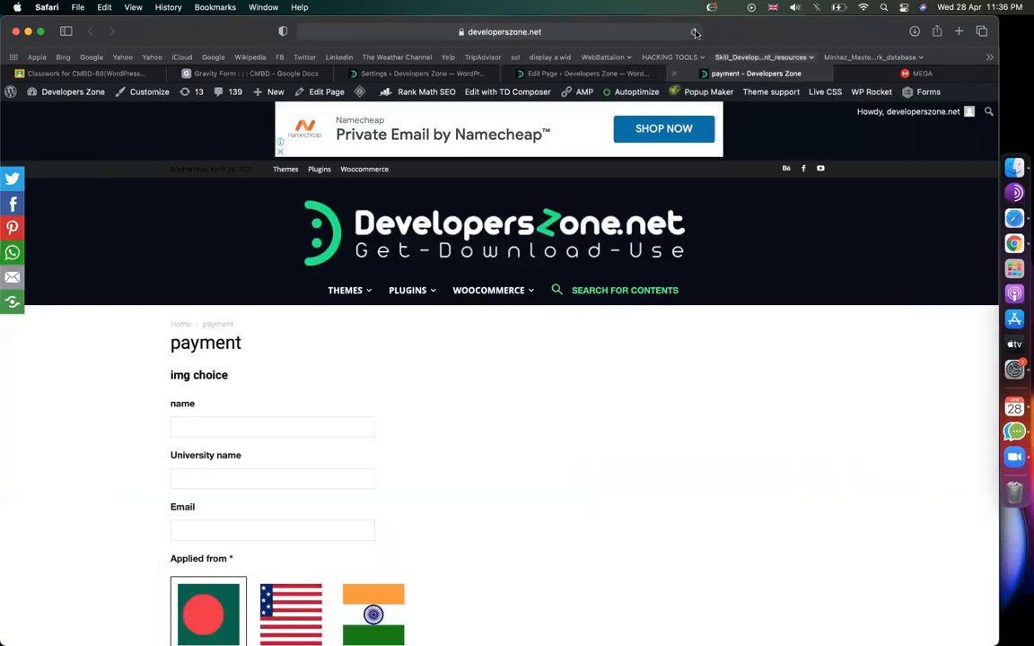
pyautogui.click(256, 74)
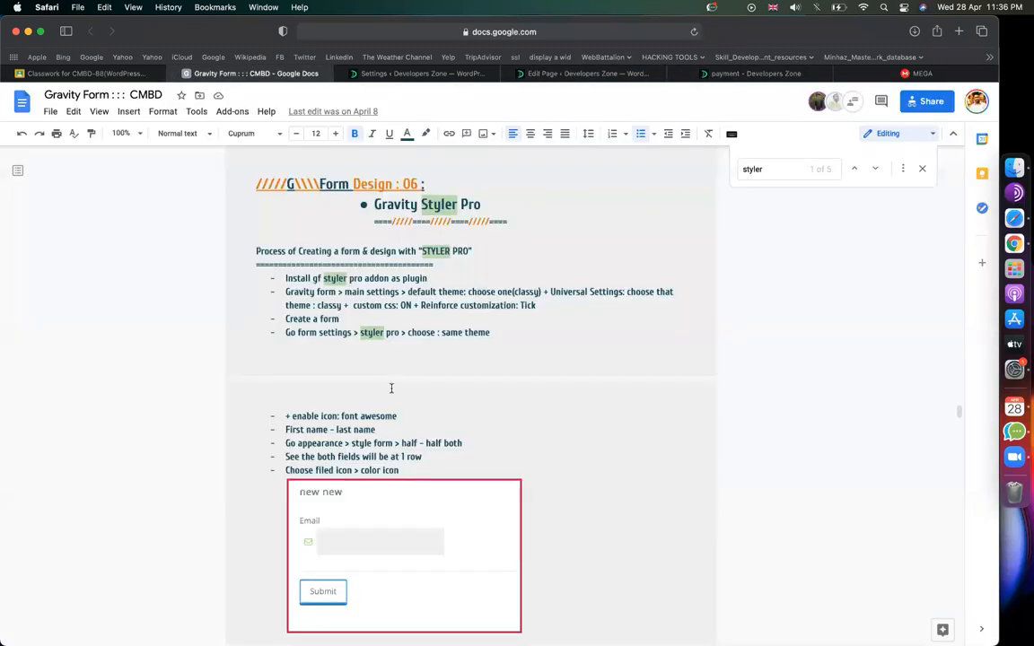
pyautogui.moveTo(318, 305); pyautogui.dragTo(558, 306)
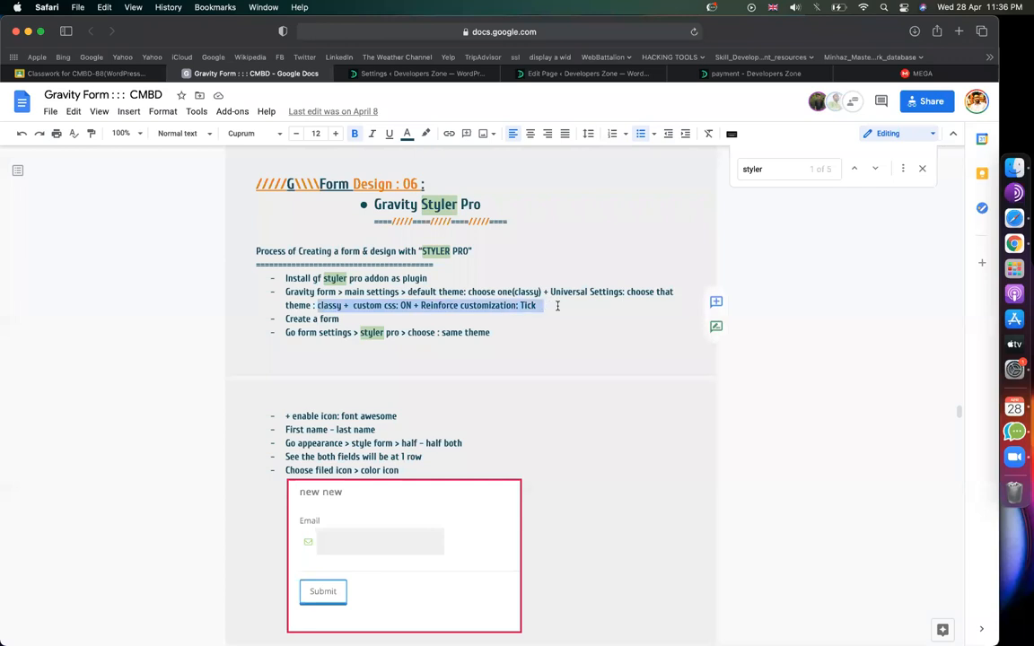
pyautogui.click(489, 75)
# View the published payment page and examine the payment form's fields and unstyled layout
pyautogui.click(541, 76)
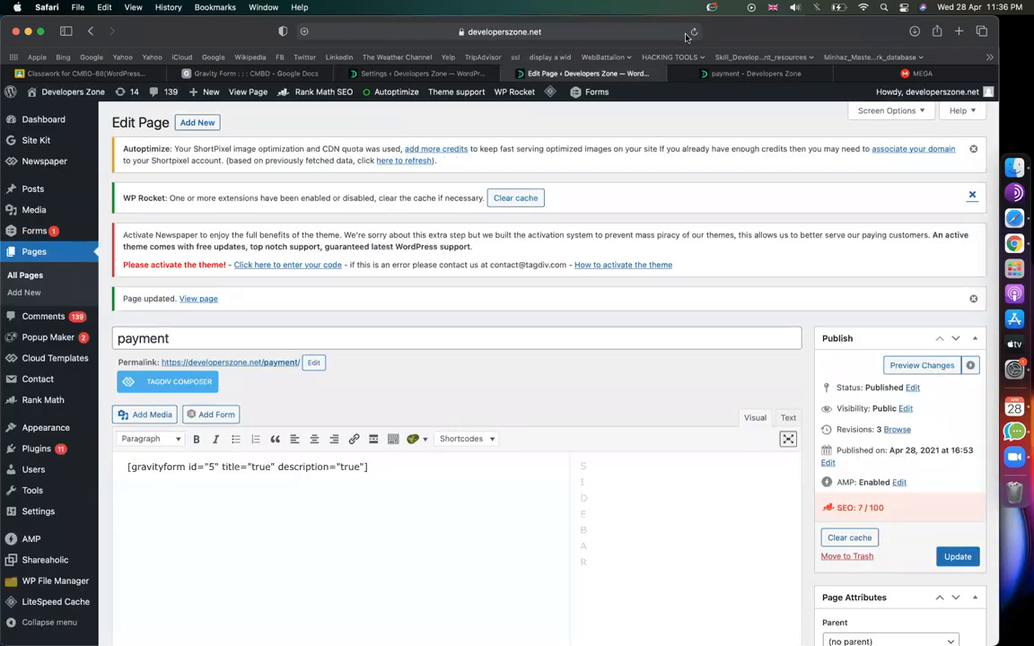
pyautogui.click(730, 74)
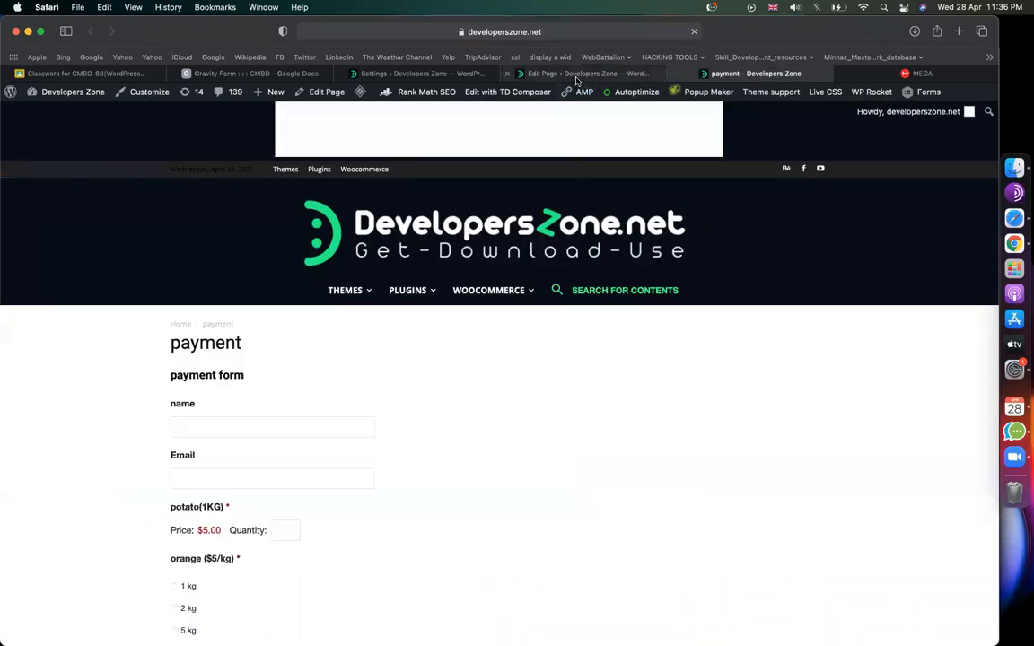
pyautogui.scroll(-5, 455, 406)
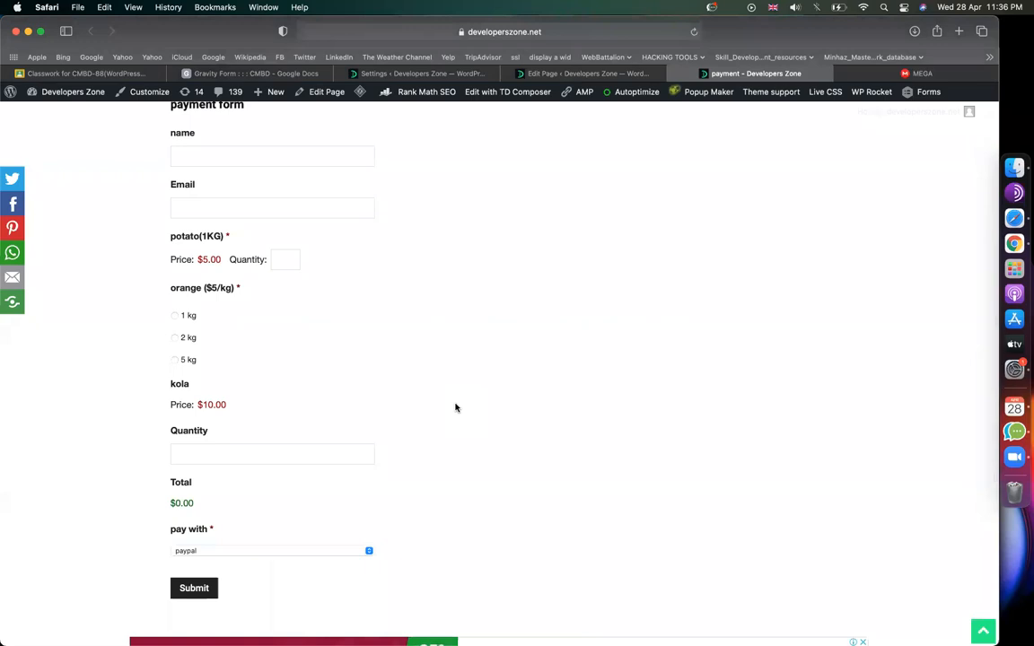
# Examine the Classy Glassy customization options and the universal settings in the Styles Pro settings
pyautogui.click(377, 73)
pyautogui.scroll(-5, 372, 478)
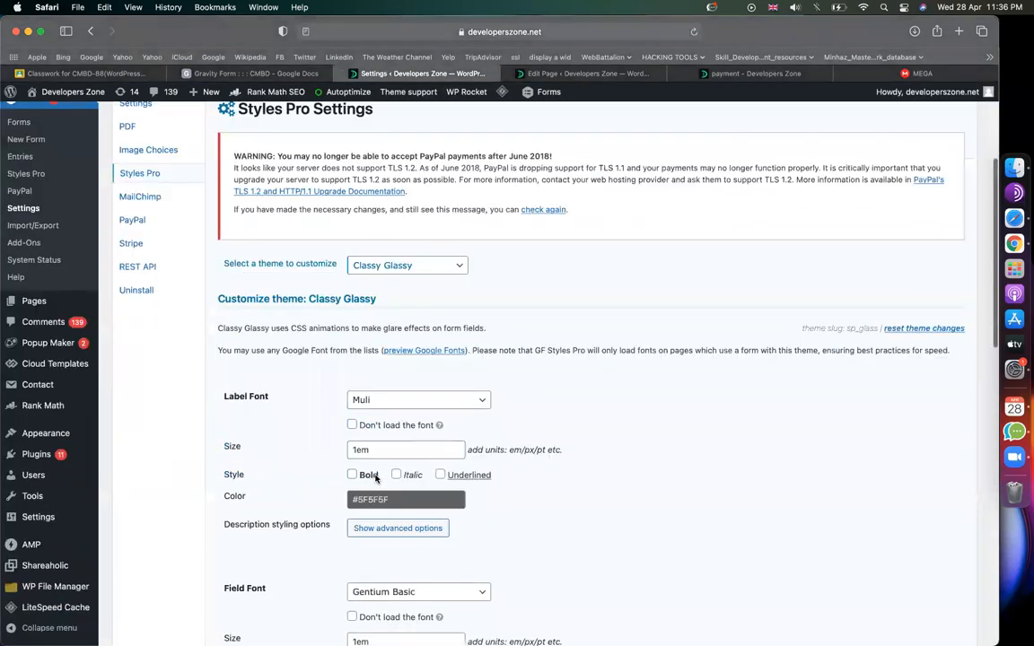
pyautogui.scroll(2, 530, 303)
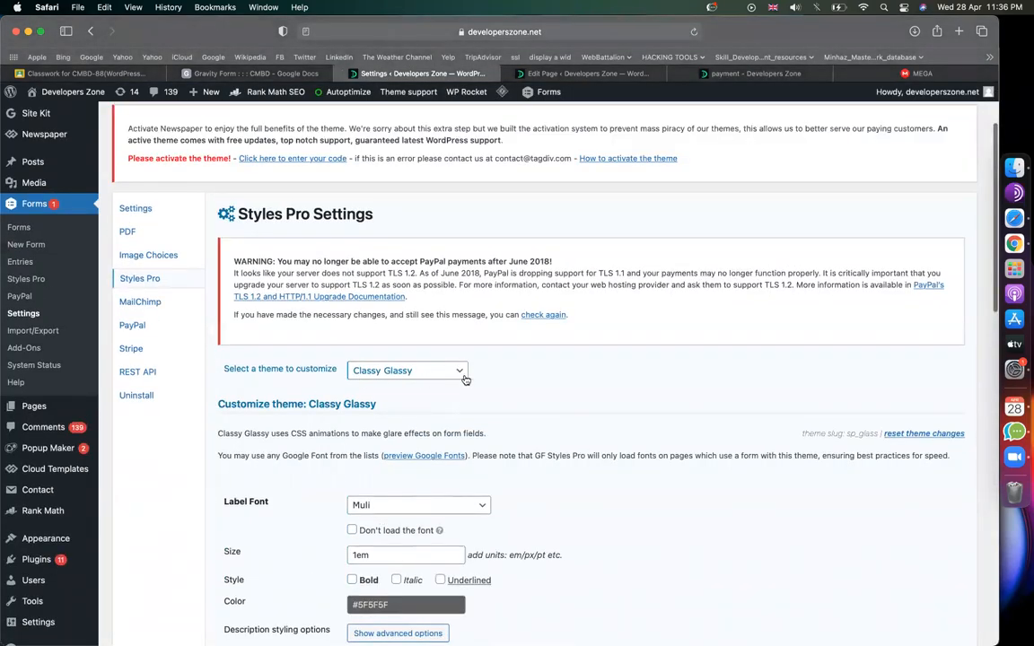
pyautogui.scroll(-5, 593, 418)
pyautogui.scroll(-10, 593, 412)
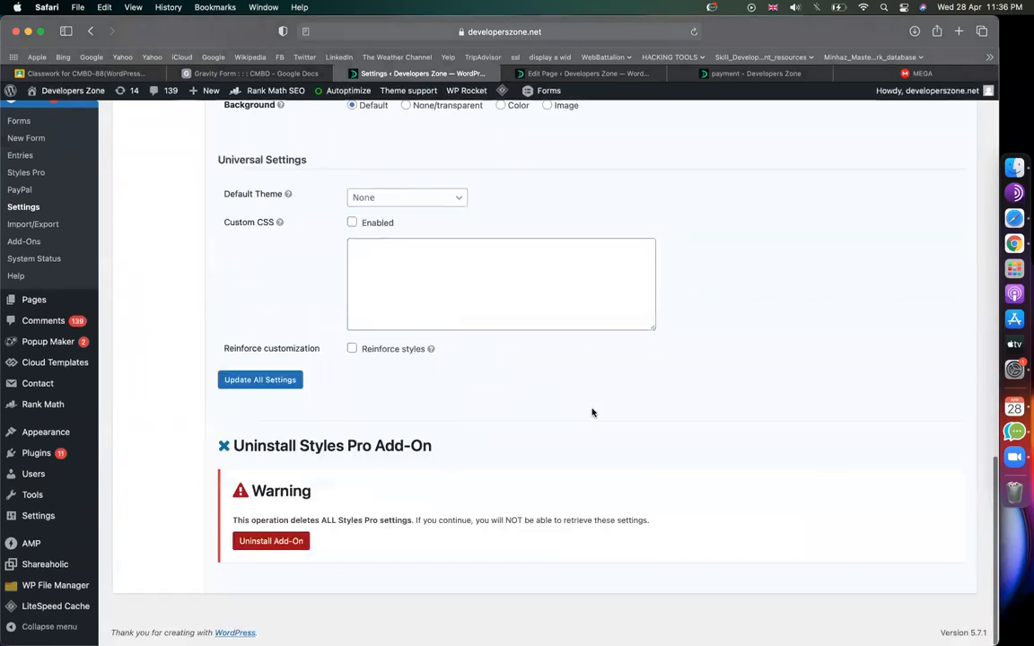
pyautogui.scroll(15, 14, 263)
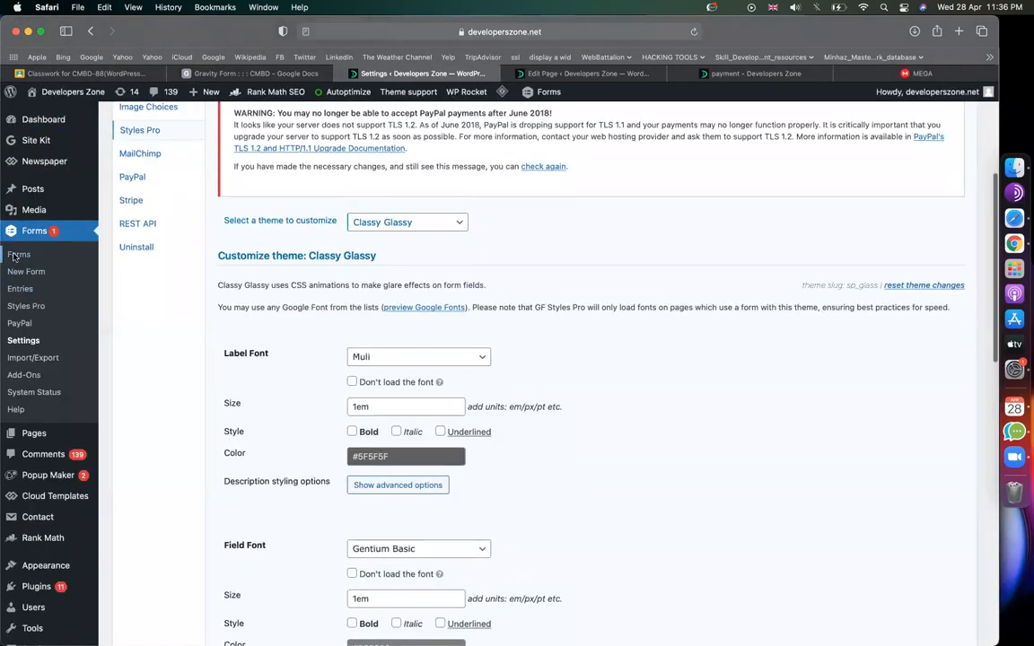
# Open the Styles Pro section in the settings of the payment form from the Gravity Forms list
pyautogui.click(567, 76)
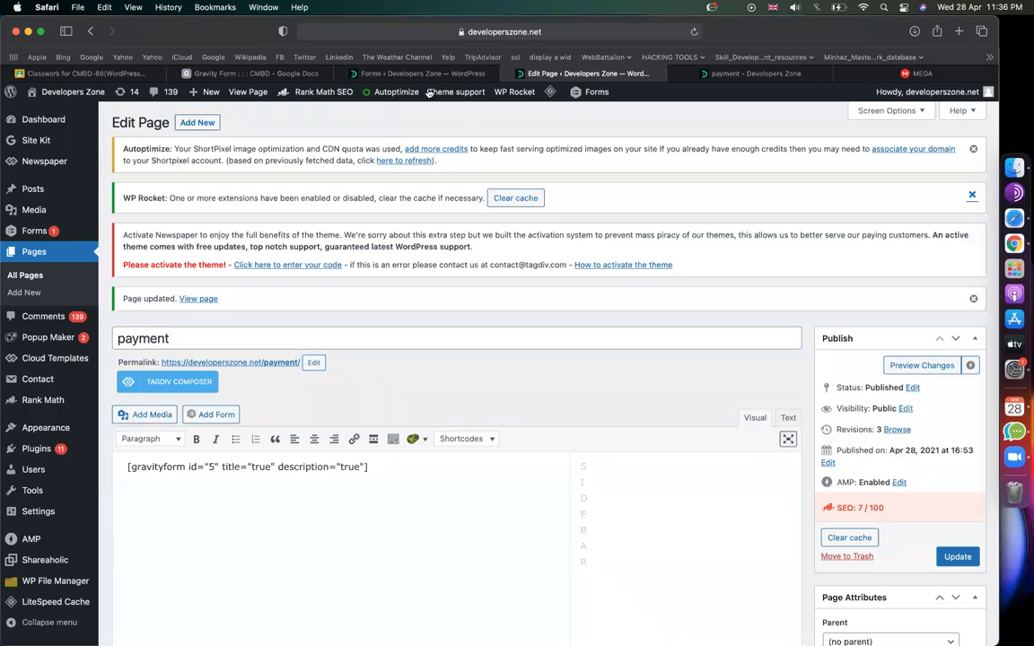
pyautogui.click(400, 75)
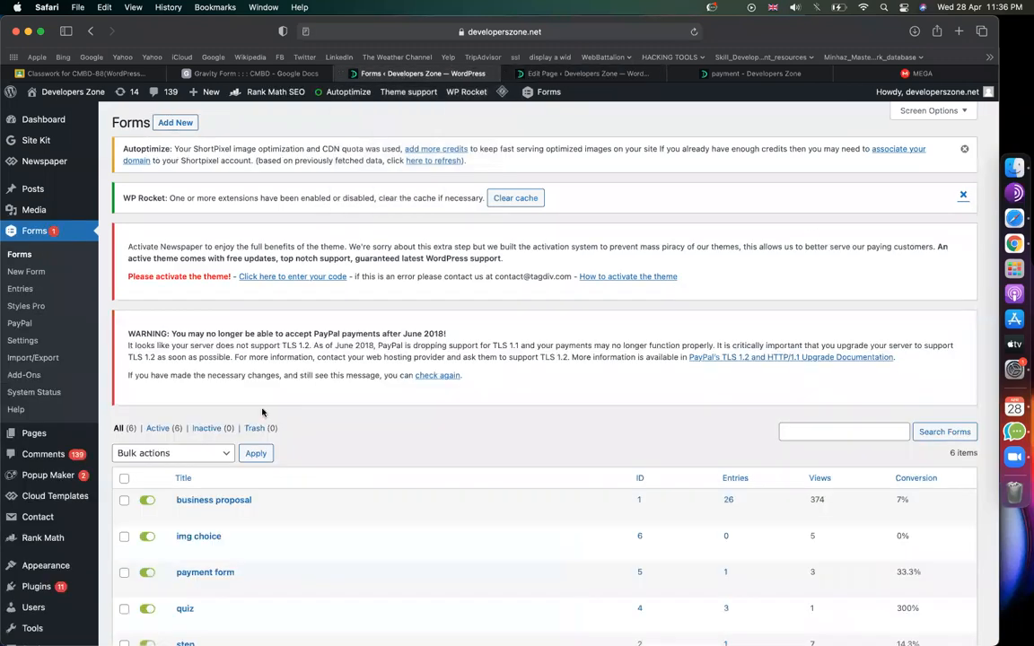
pyautogui.scroll(-4, 263, 412)
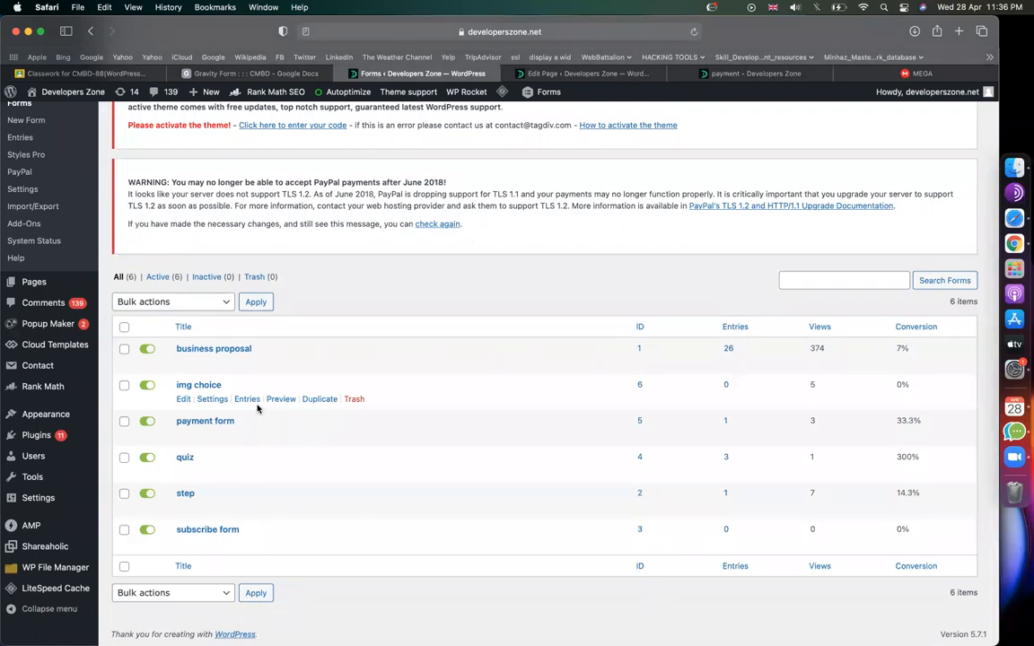
pyautogui.moveTo(179, 441)
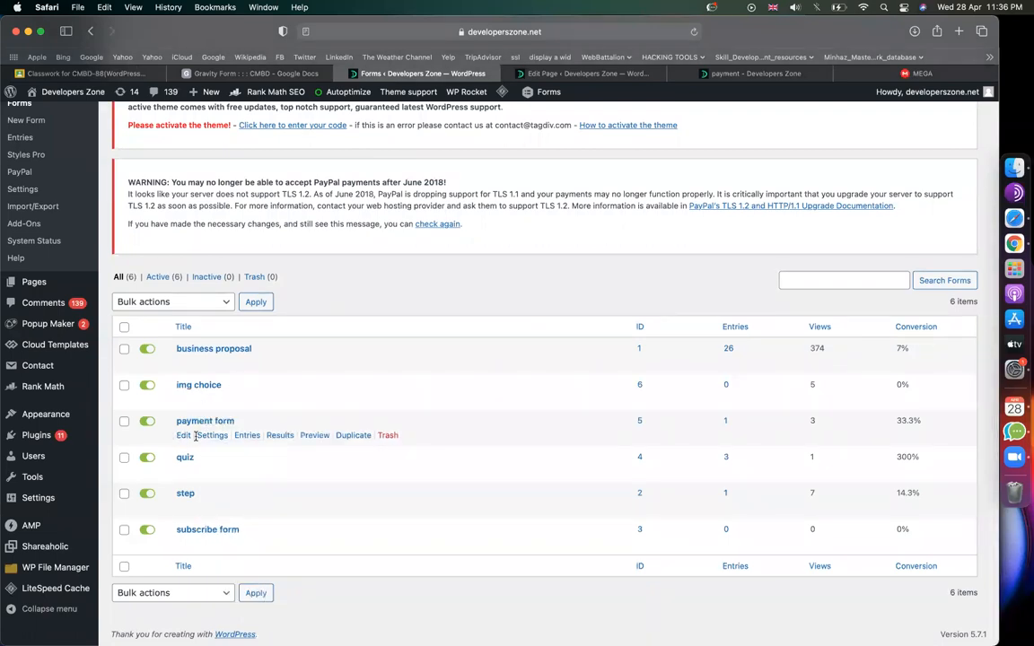
pyautogui.click(206, 437)
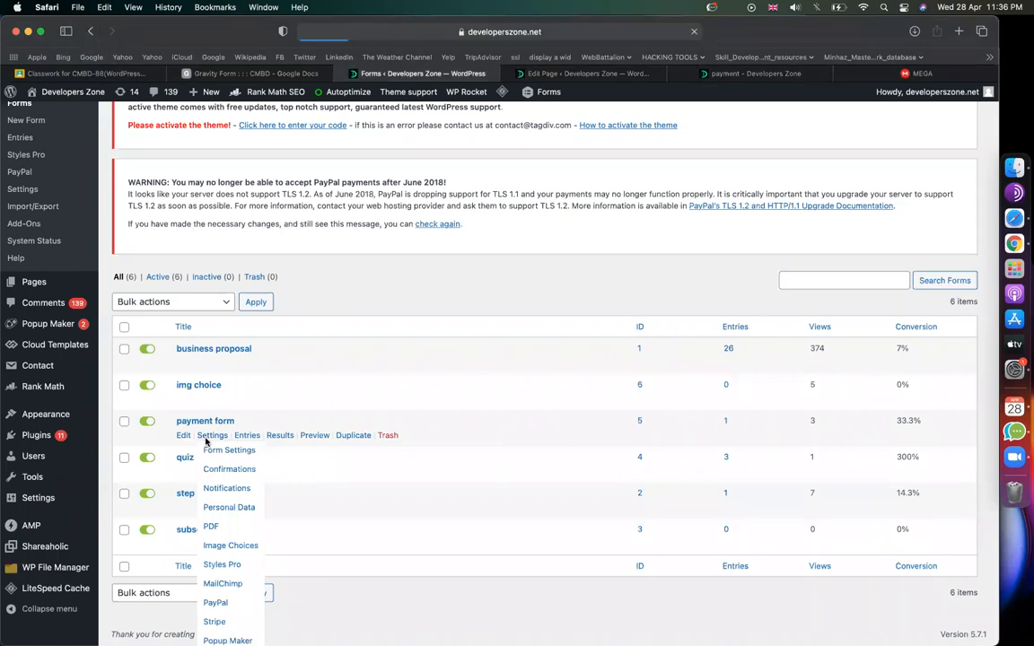
pyautogui.scroll(-7, 374, 375)
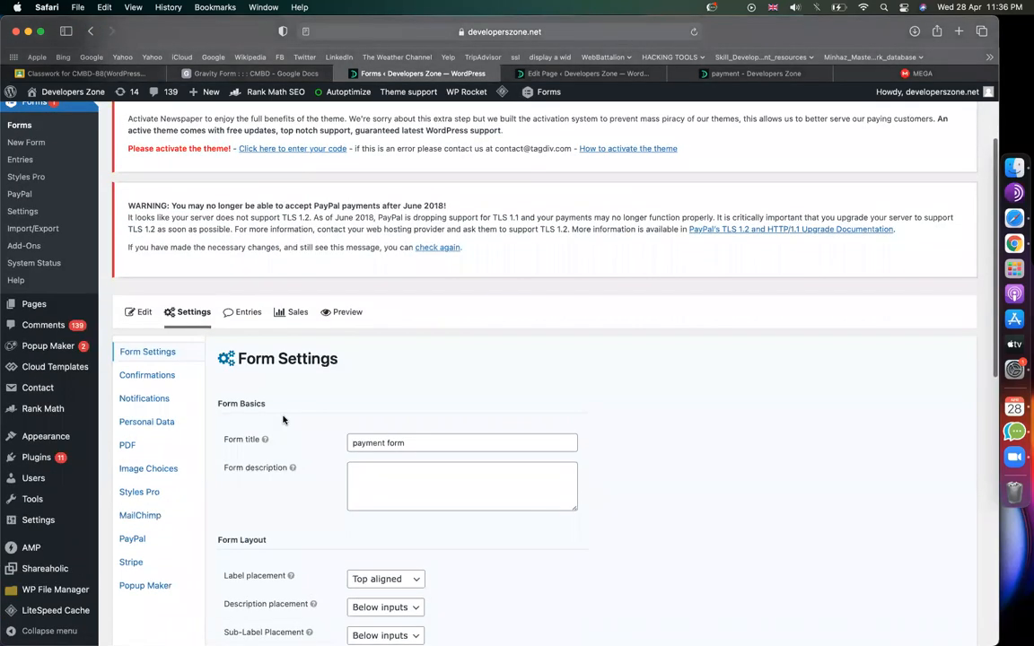
pyautogui.click(150, 250)
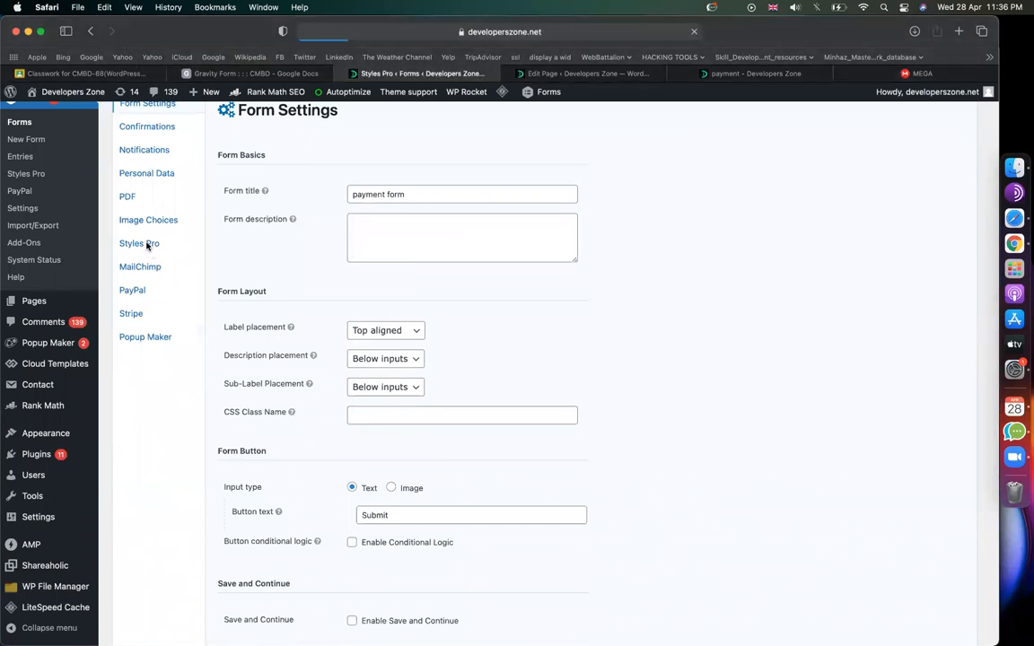
# Set the payment form's Styles Pro theme to Classy Glassy
pyautogui.scroll(-6, 484, 388)
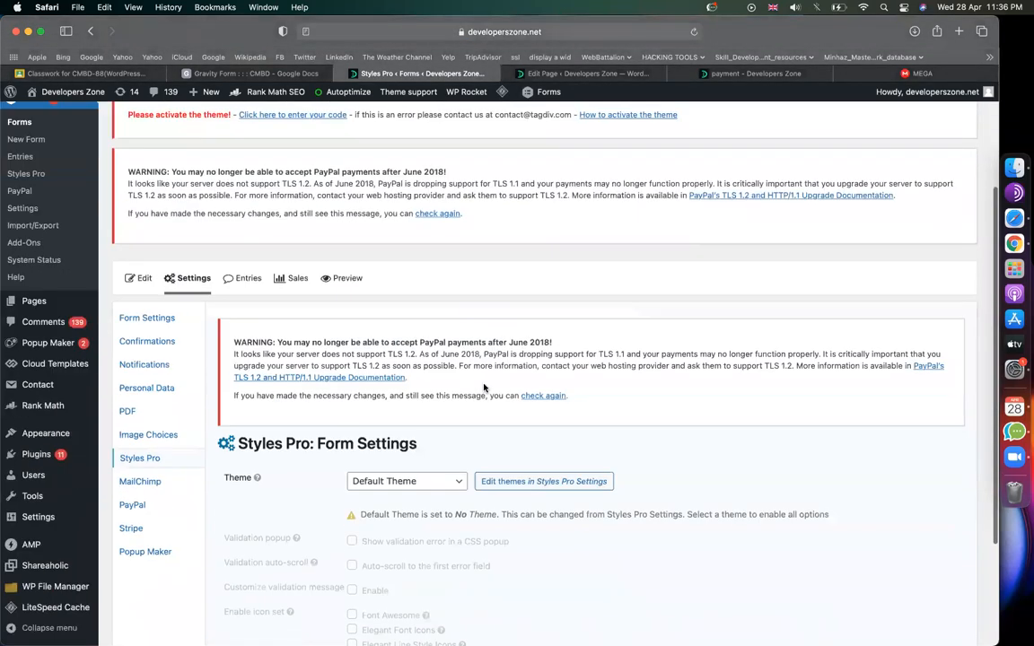
pyautogui.scroll(-1, 484, 384)
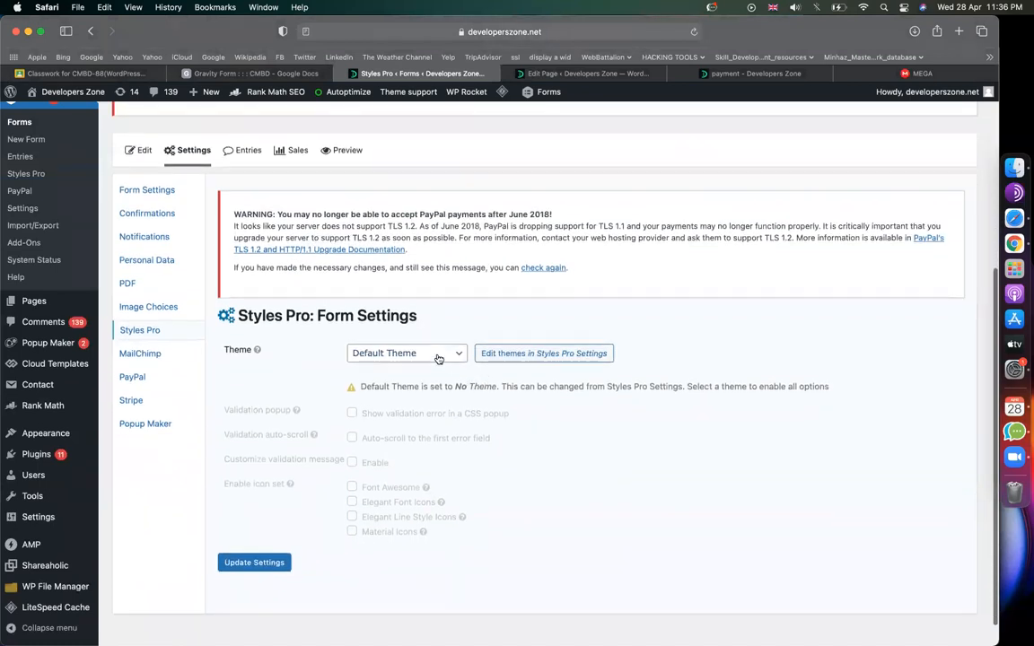
pyautogui.click(438, 355)
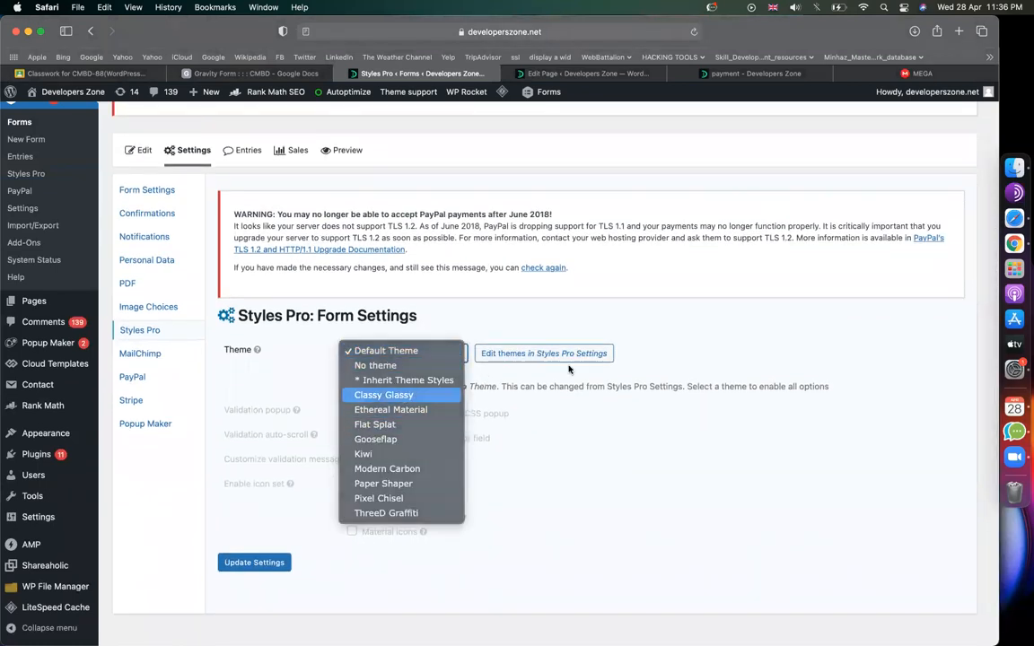
pyautogui.click(402, 397)
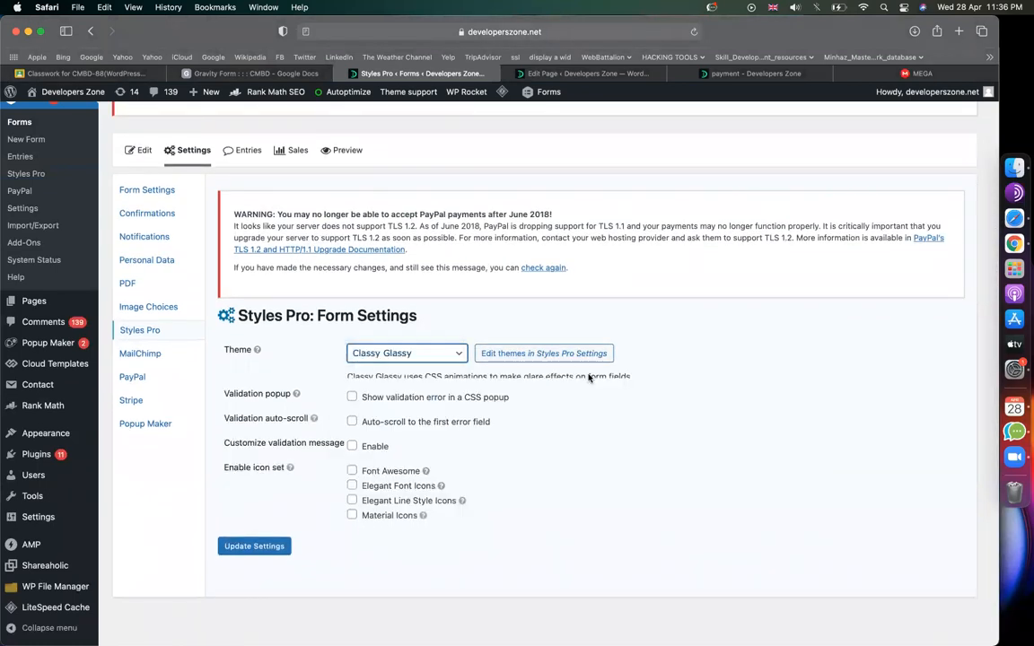
# Recheck the custom CSS and reinforce customization instructions in the Google Docs notes
pyautogui.click(203, 73)
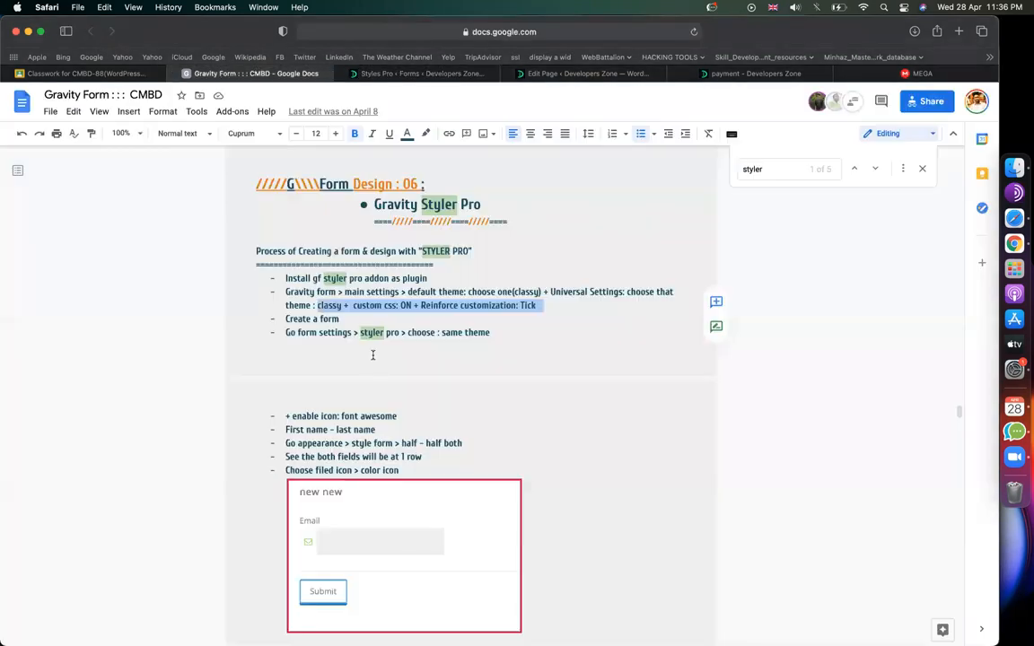
pyautogui.click(313, 318)
pyautogui.moveTo(355, 306); pyautogui.dragTo(410, 306)
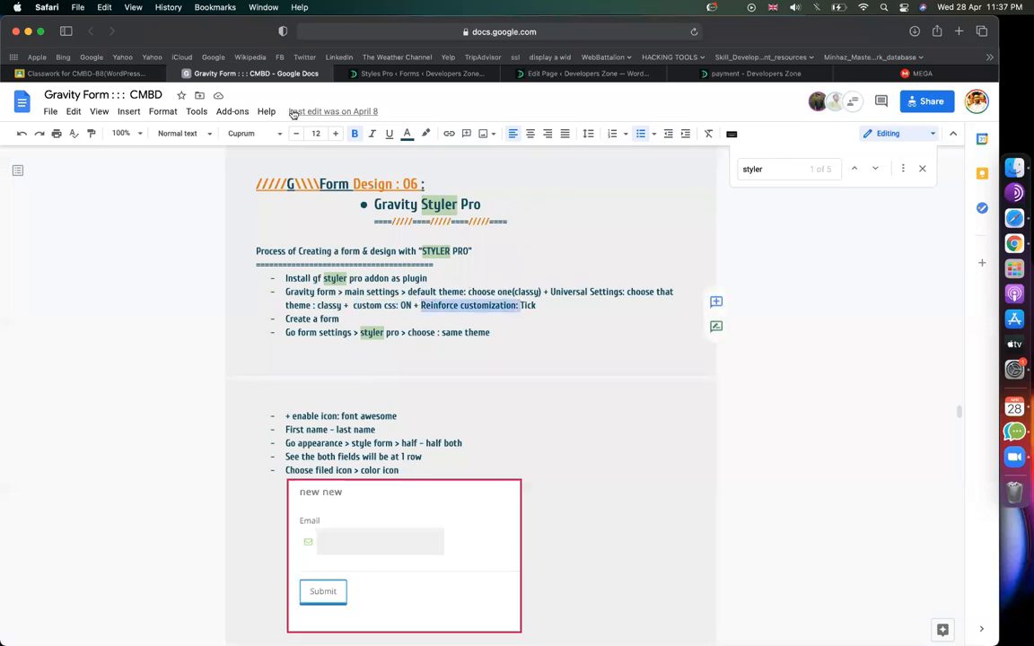
# Save the payment form's Styles Pro settings and reload the published payment page
pyautogui.click(413, 72)
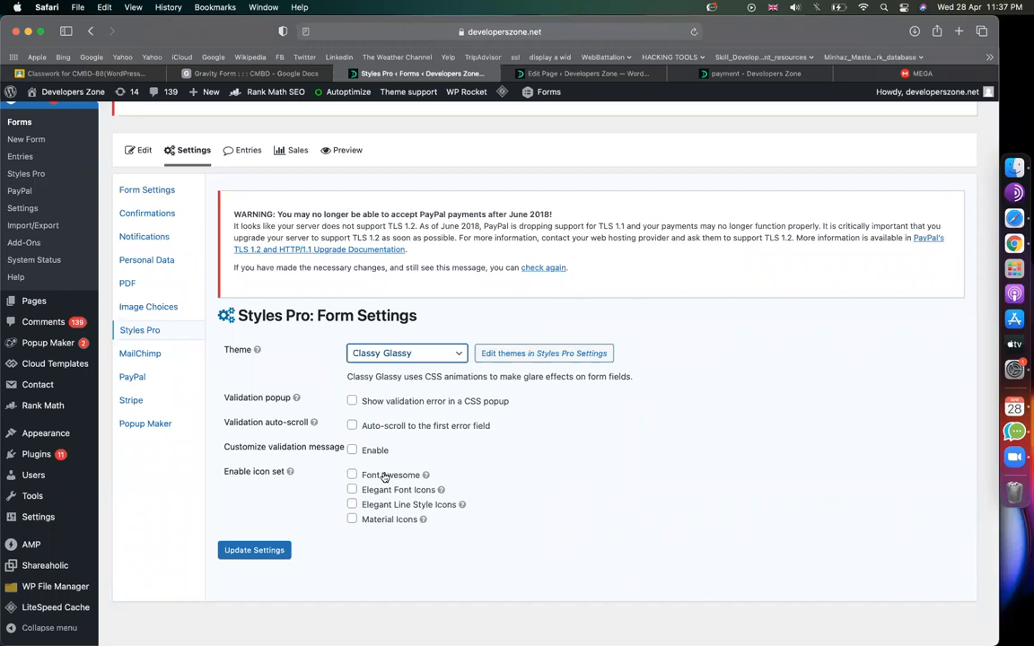
pyautogui.click(255, 557)
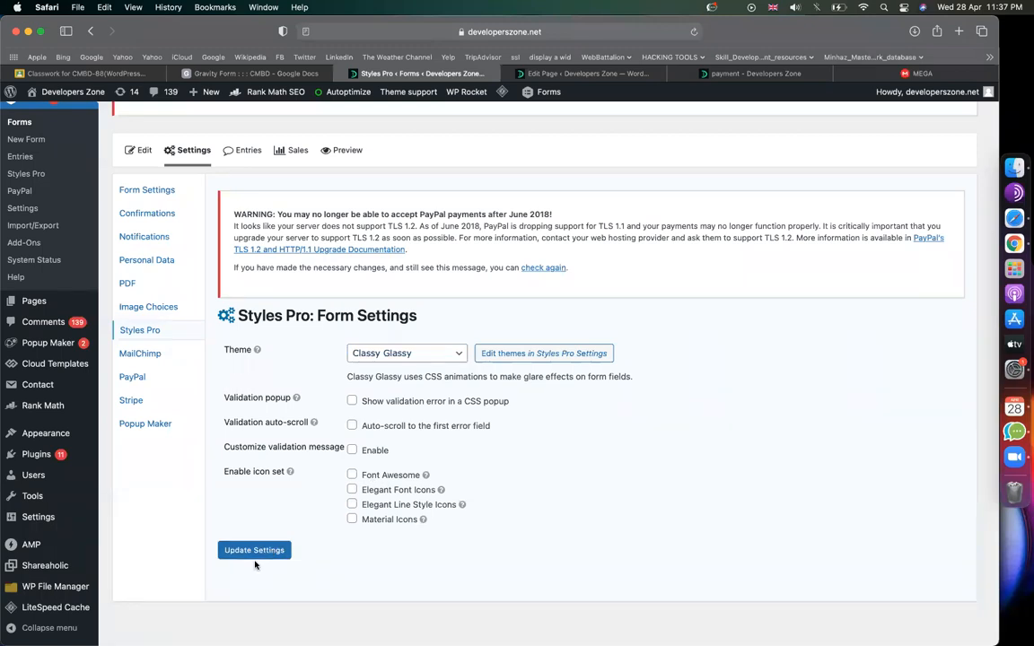
pyautogui.click(720, 75)
pyautogui.click(694, 33)
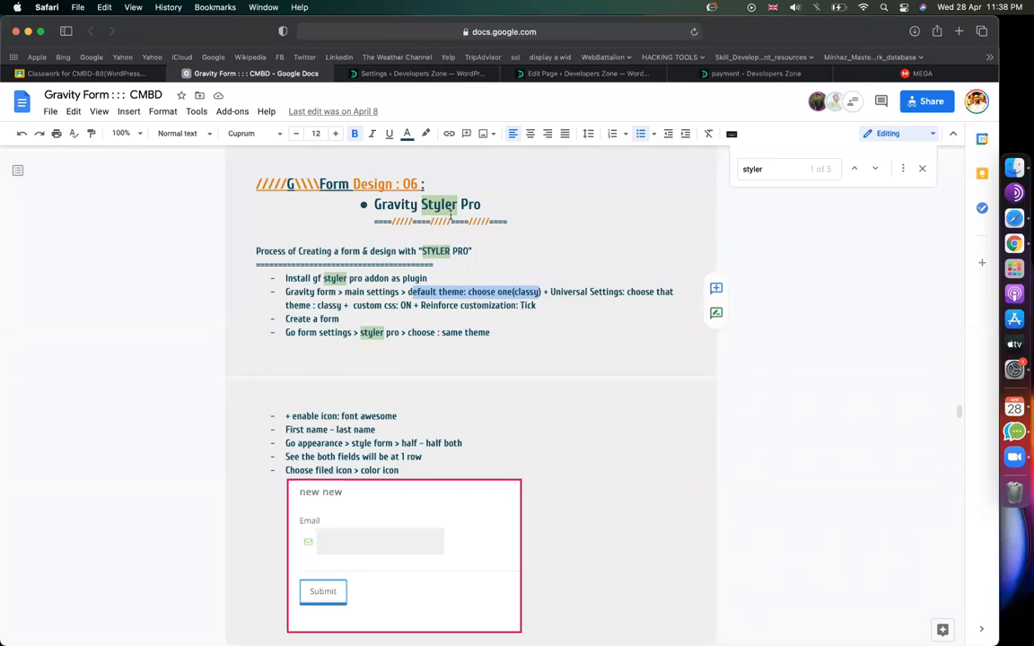
# Compare the Styles Pro theme options in the Gravity Forms settings with the Universal Settings instructions in the Google Docs notes
pyautogui.click(373, 74)
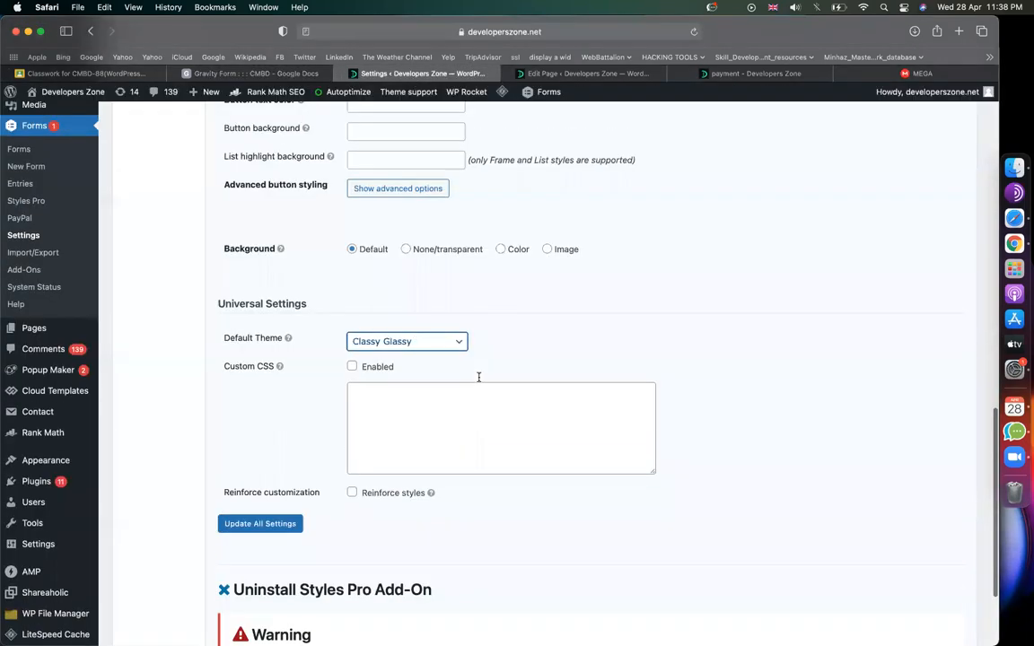
pyautogui.scroll(15, 479, 377)
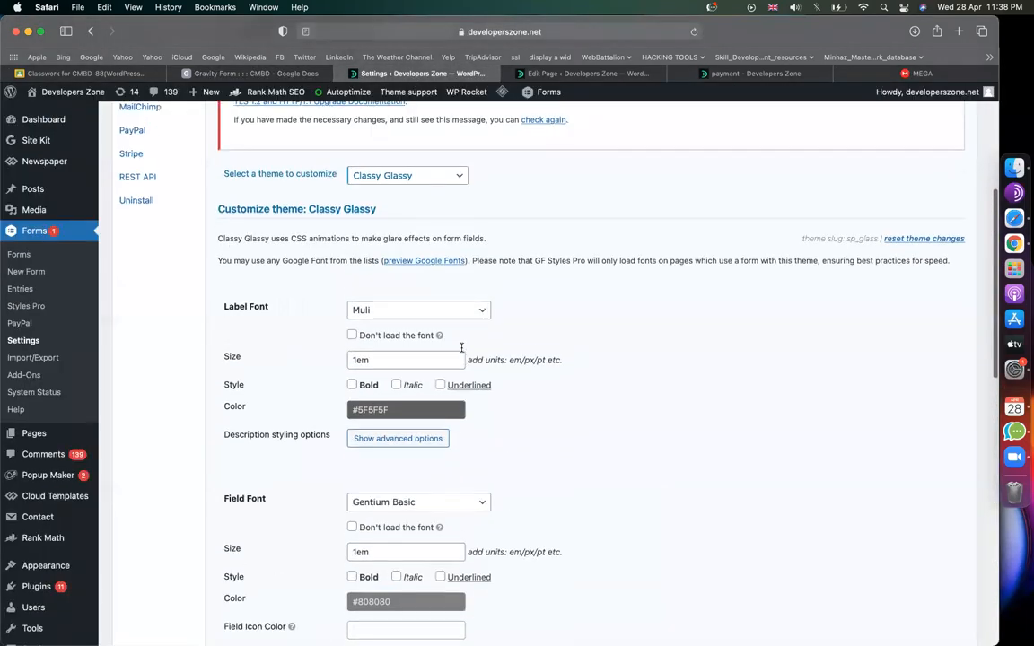
pyautogui.scroll(3, 462, 348)
pyautogui.scroll(-10, 554, 272)
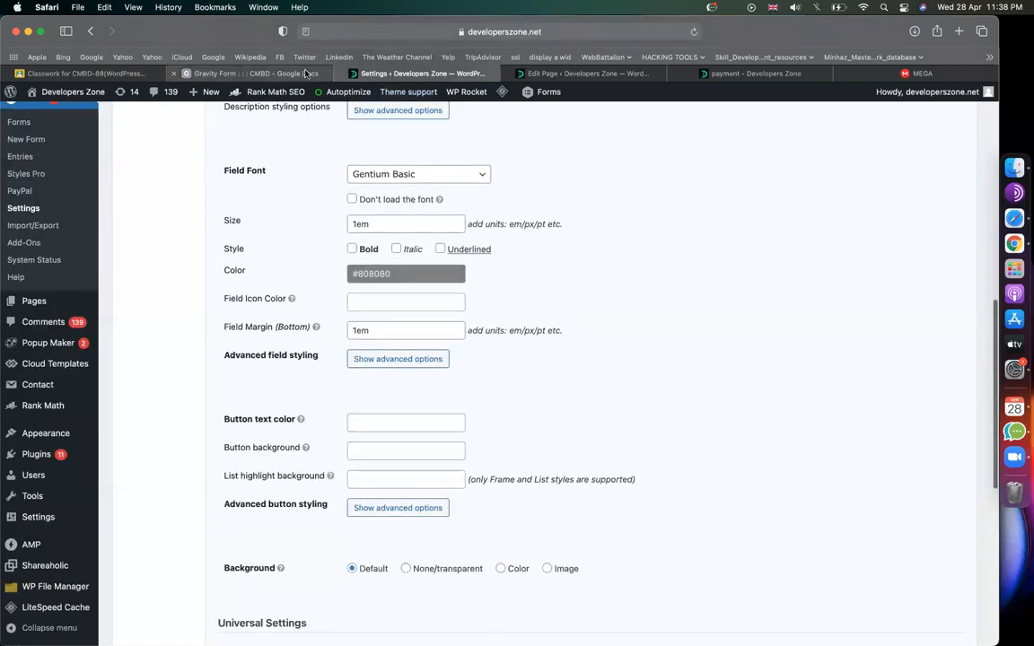
pyautogui.click(260, 73)
pyautogui.moveTo(550, 292); pyautogui.dragTo(622, 293)
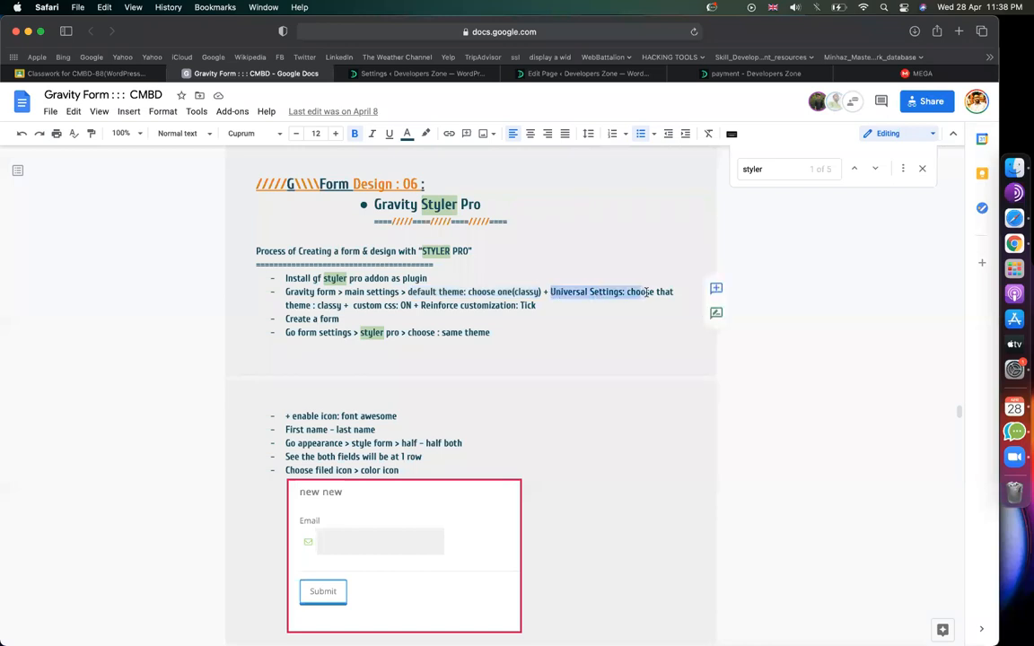
pyautogui.moveTo(286, 305); pyautogui.dragTo(345, 305)
# Enable custom CSS and reinforce styles in the Universal Settings of the WordPress Styles Pro settings page
pyautogui.click(418, 73)
pyautogui.scroll(-1, 480, 203)
pyautogui.scroll(3, 480, 266)
pyautogui.scroll(5, 416, 263)
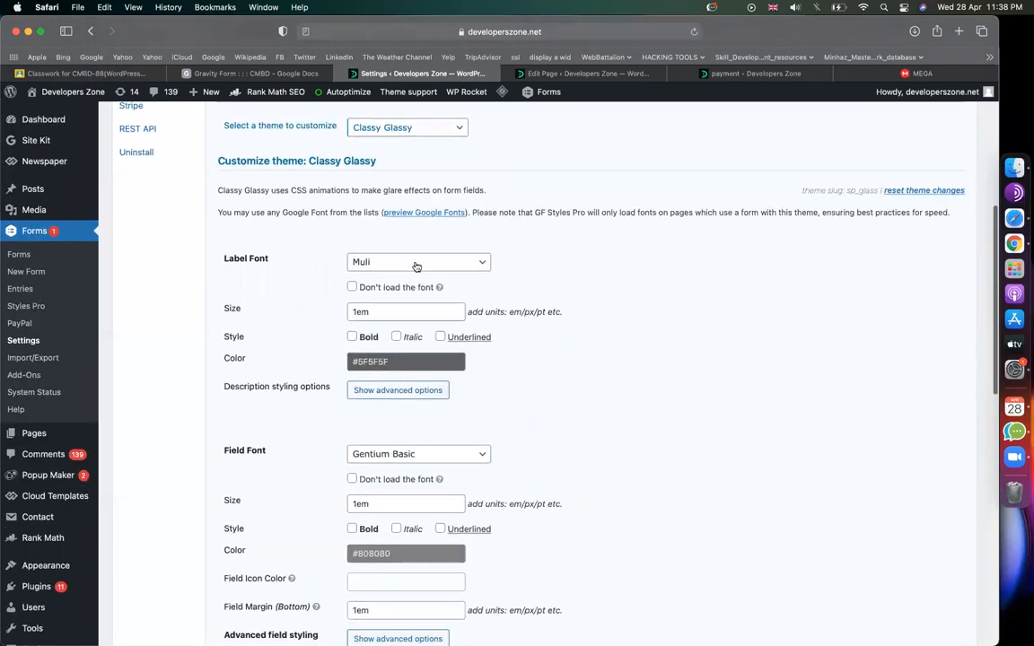
pyautogui.scroll(-10, 327, 320)
pyautogui.scroll(-3, 325, 319)
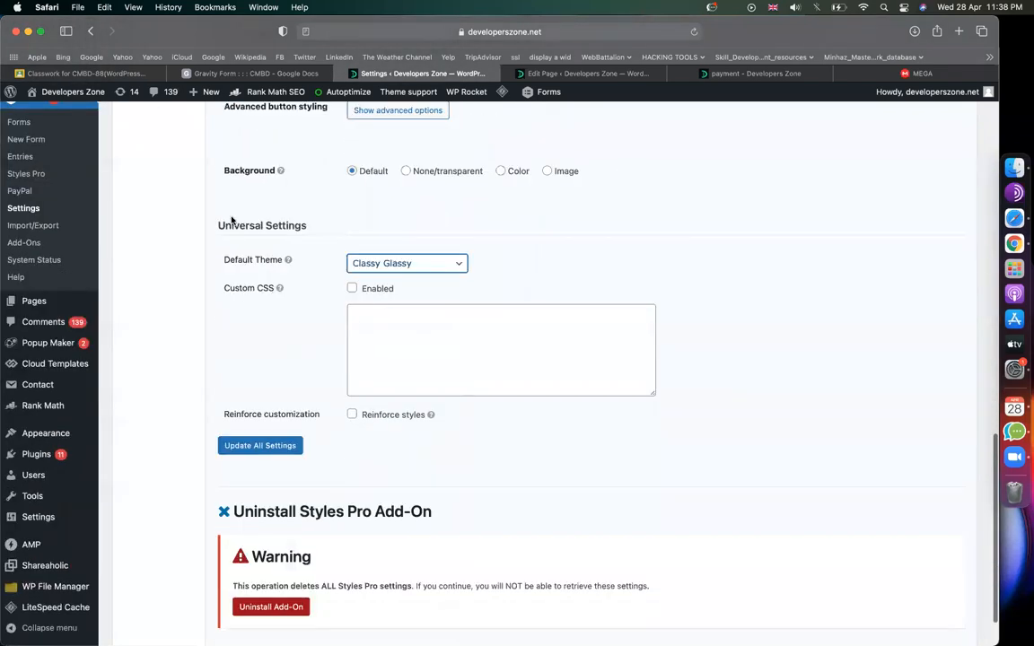
pyautogui.moveTo(230, 224); pyautogui.dragTo(273, 225)
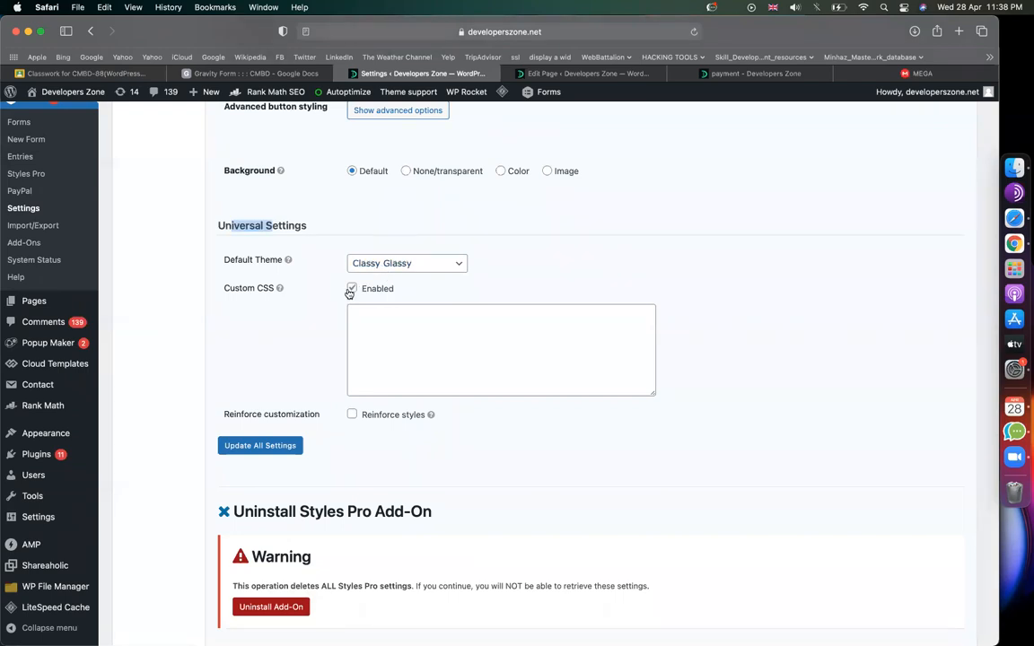
pyautogui.click(352, 414)
# Recheck the universal settings instructions in the Google Docs notes and save all Styles Pro settings in WordPress
pyautogui.click(241, 73)
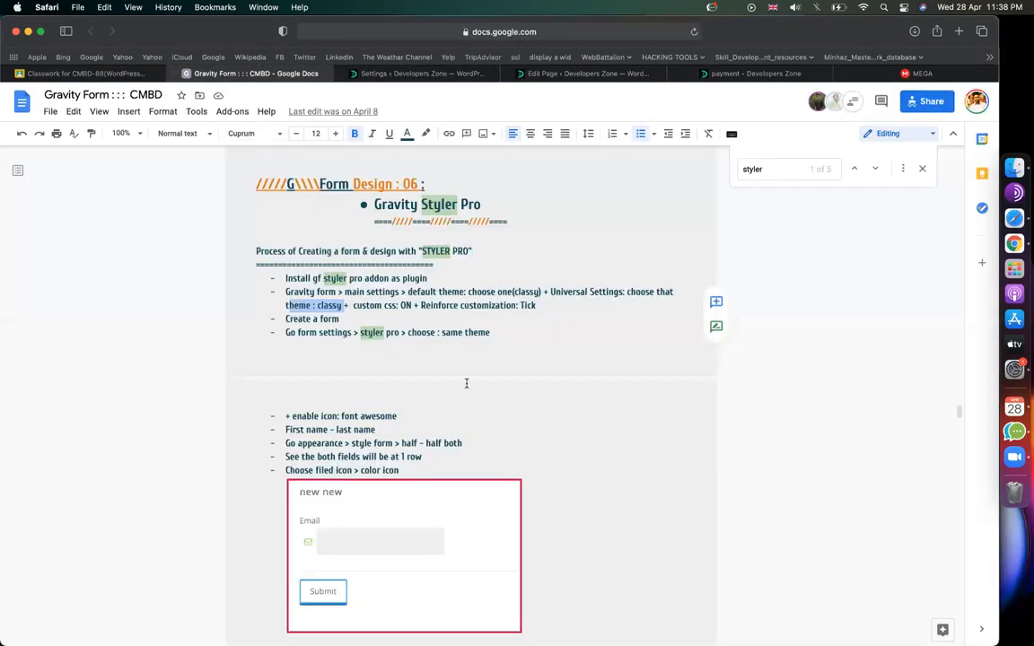
pyautogui.moveTo(551, 291); pyautogui.dragTo(639, 293)
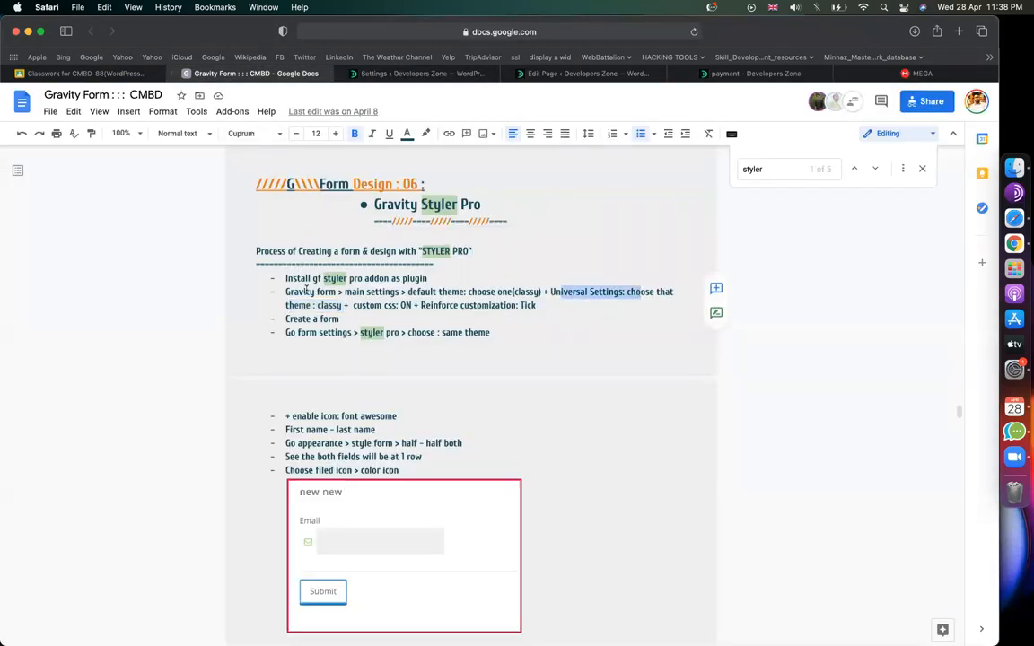
pyautogui.moveTo(354, 306); pyautogui.dragTo(551, 305)
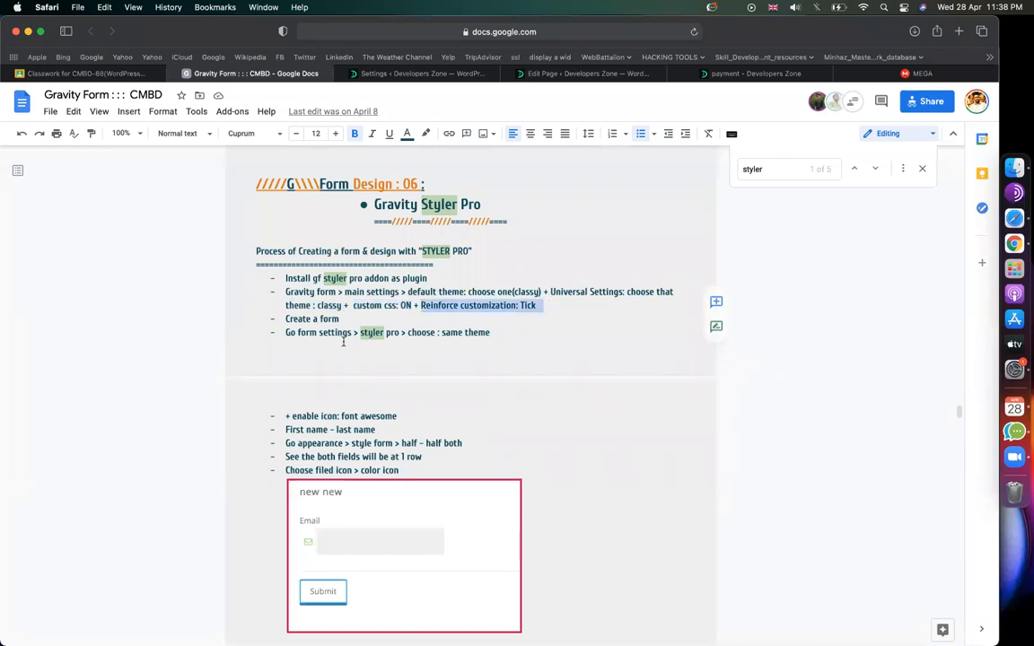
pyautogui.click(309, 336)
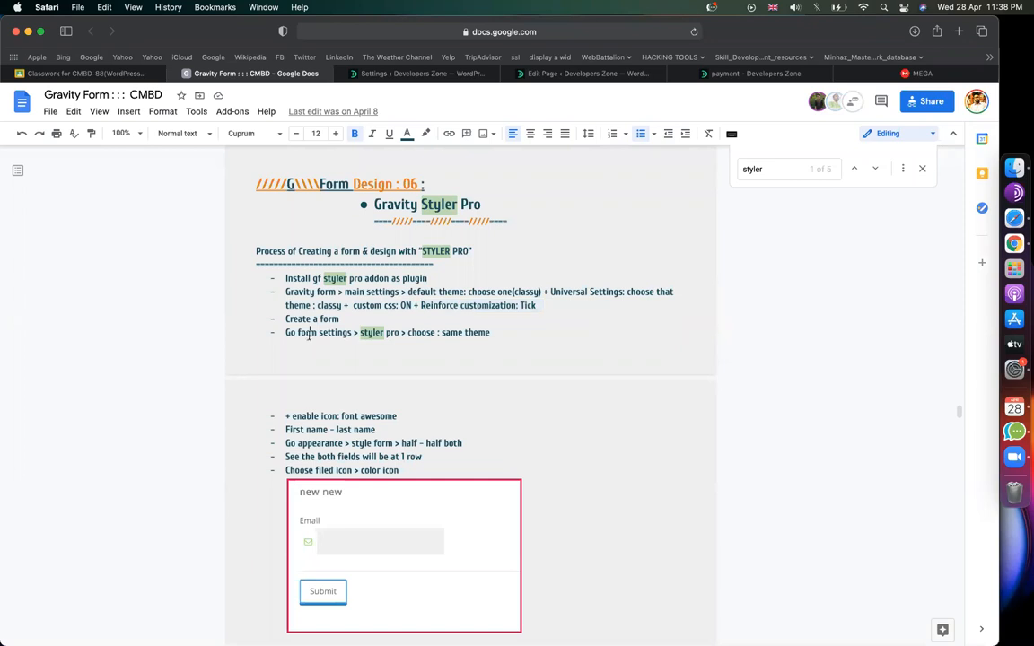
pyautogui.click(414, 74)
pyautogui.scroll(-2, 282, 380)
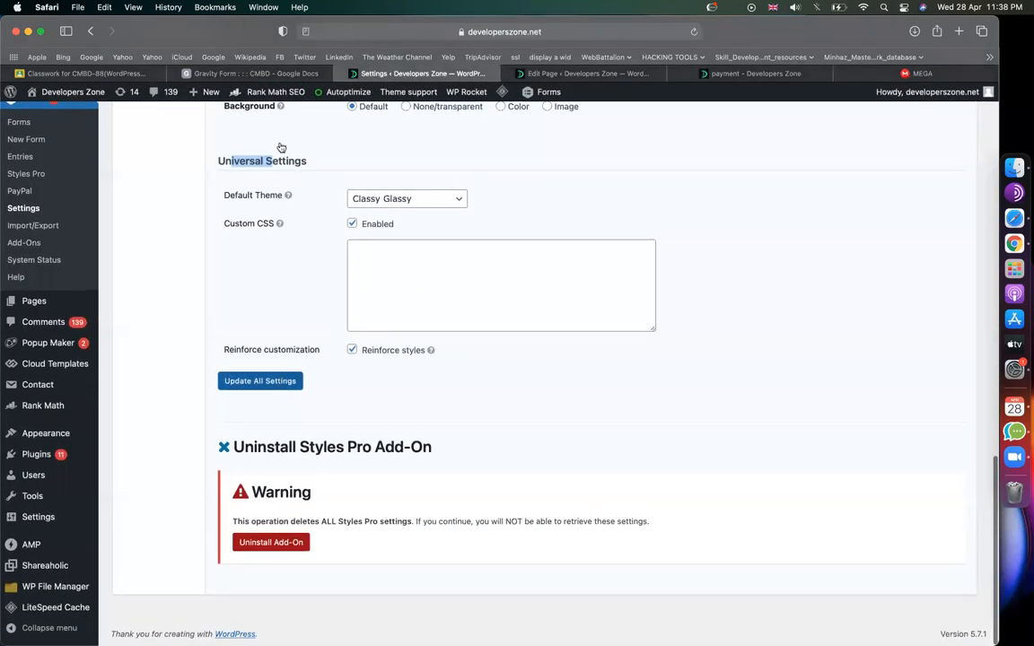
# Check the Google Docs notes for the instruction on choosing the same theme in the form's Styles Pro settings
pyautogui.click(251, 74)
pyautogui.click(327, 340)
pyautogui.click(440, 334)
pyautogui.press('BackSpace')
pyautogui.press('BackSpace')
pyautogui.keyDown('shift'); pyautogui.click(494, 334); pyautogui.keyUp('shift')
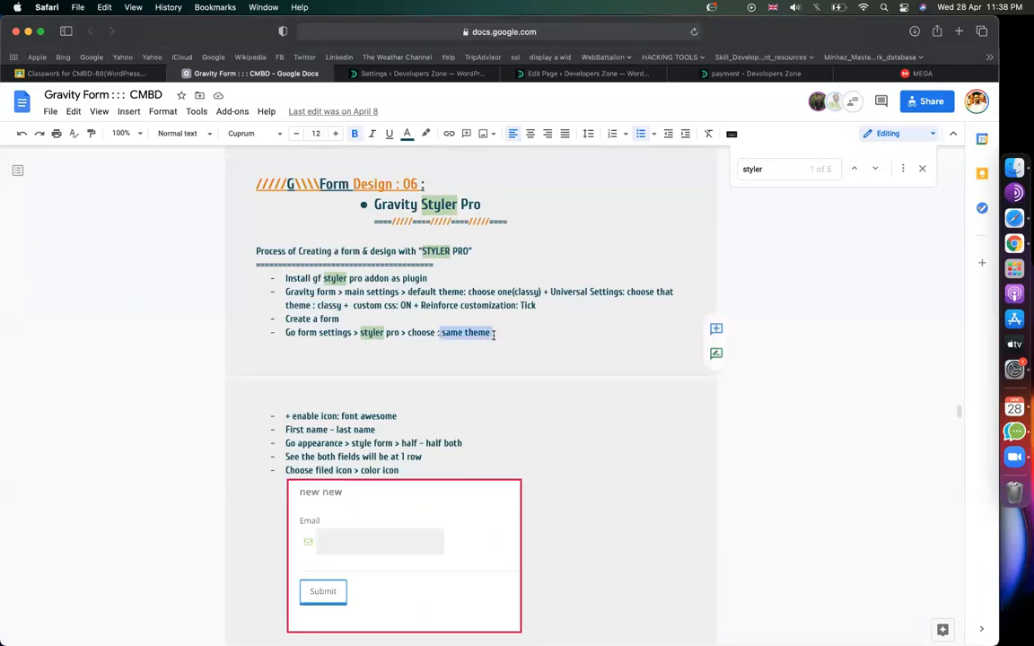
# Review the saved Universal Settings on the WordPress Styles Pro settings page
pyautogui.click(354, 72)
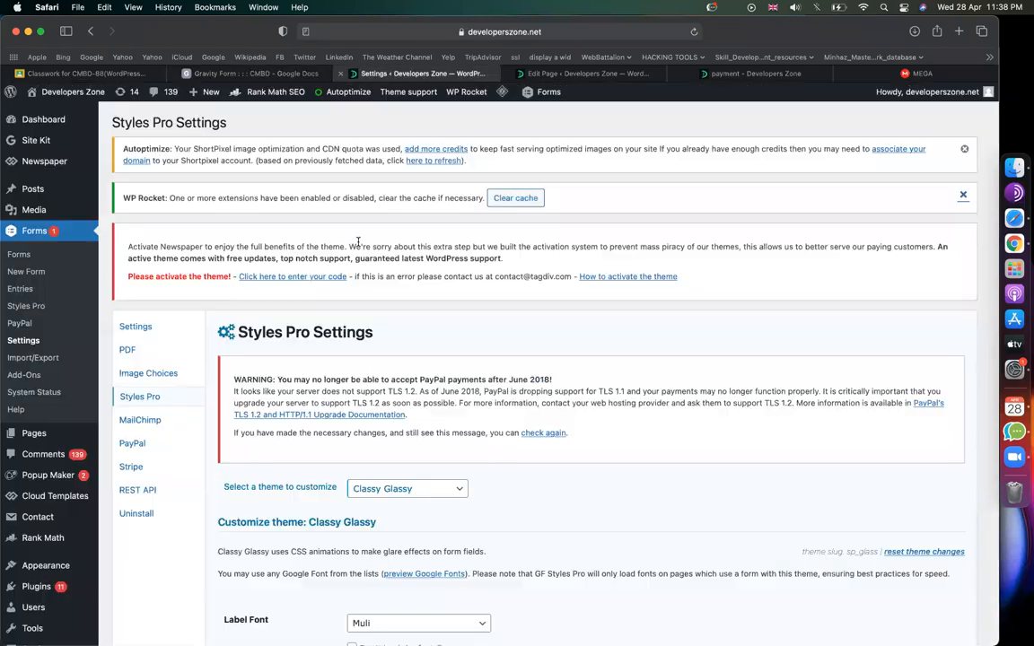
pyautogui.scroll(-15, 404, 475)
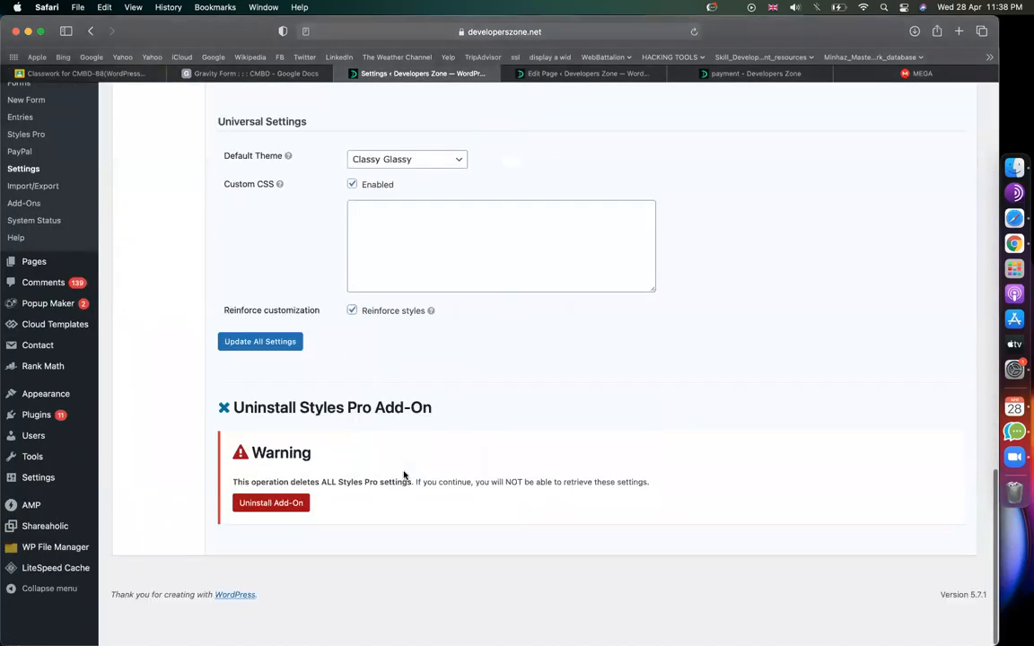
pyautogui.scroll(10, 320, 432)
pyautogui.scroll(3, 321, 432)
# Open the payment form's Styles Pro settings from the forms list and set its theme to Classy Glassy
pyautogui.click(19, 255)
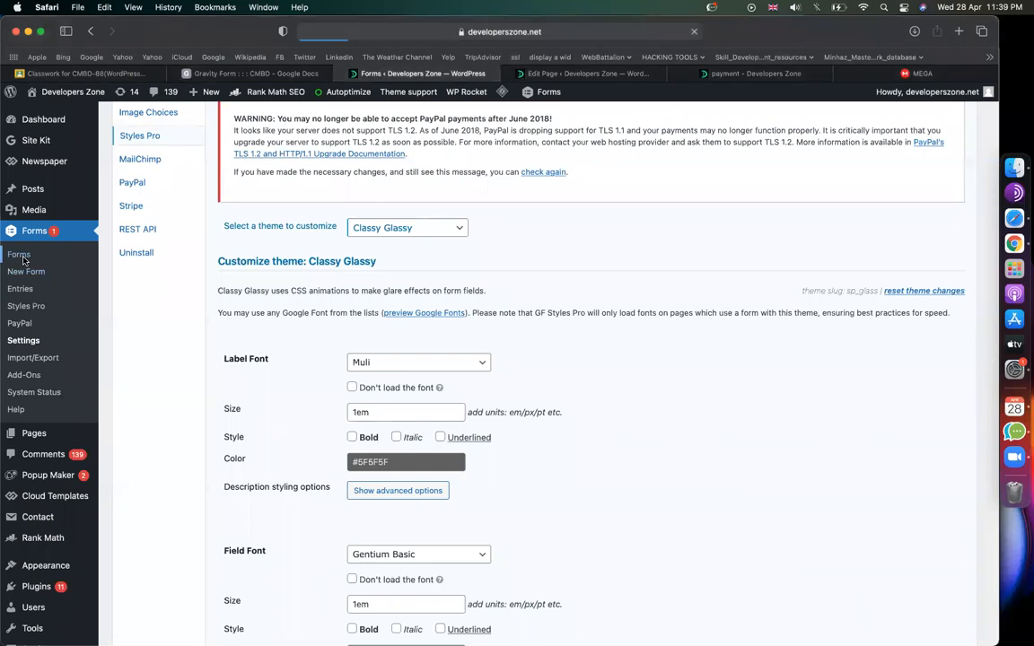
pyautogui.scroll(-3, 225, 332)
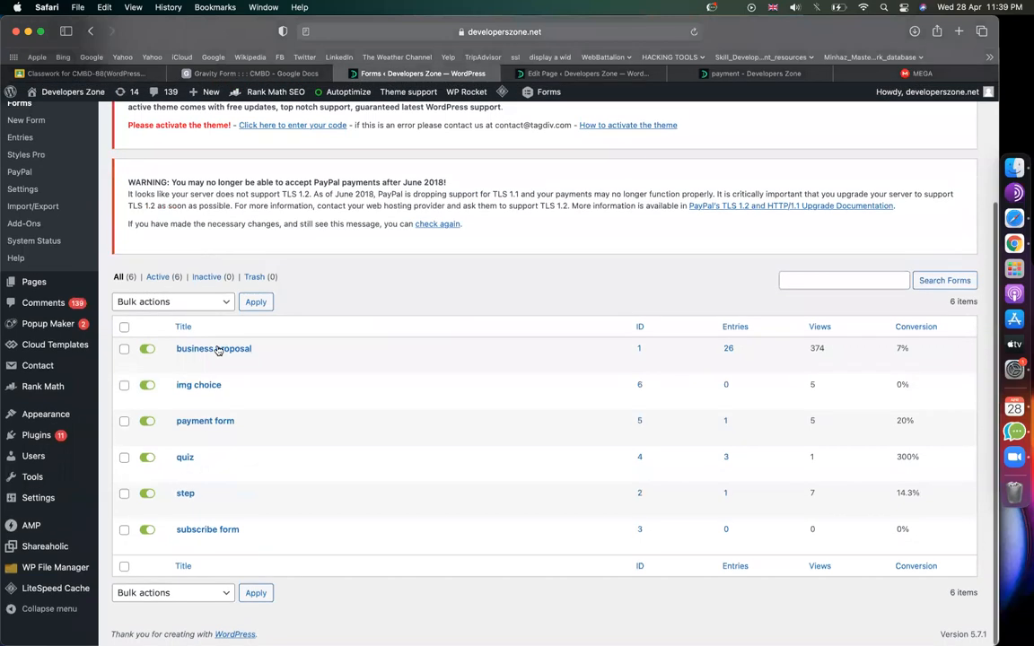
pyautogui.click(184, 436)
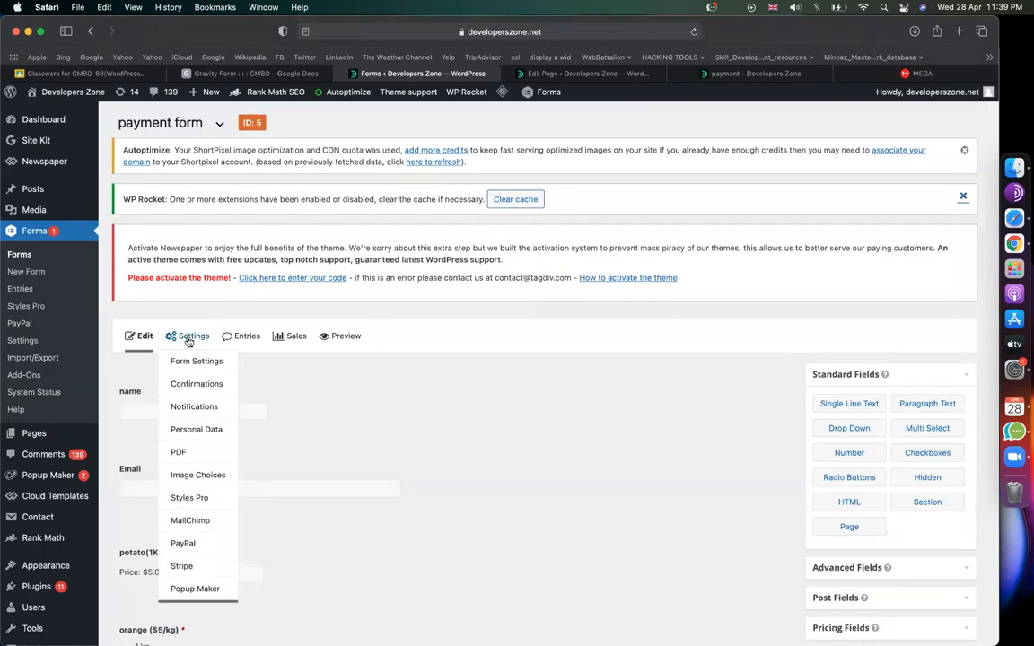
pyautogui.click(188, 341)
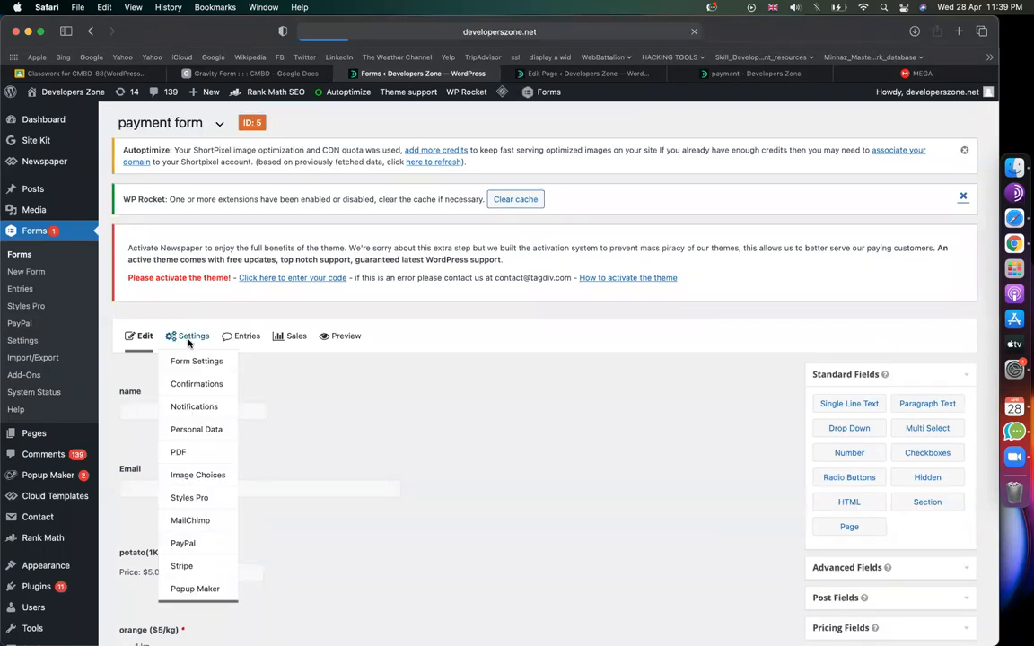
pyautogui.scroll(-6, 262, 369)
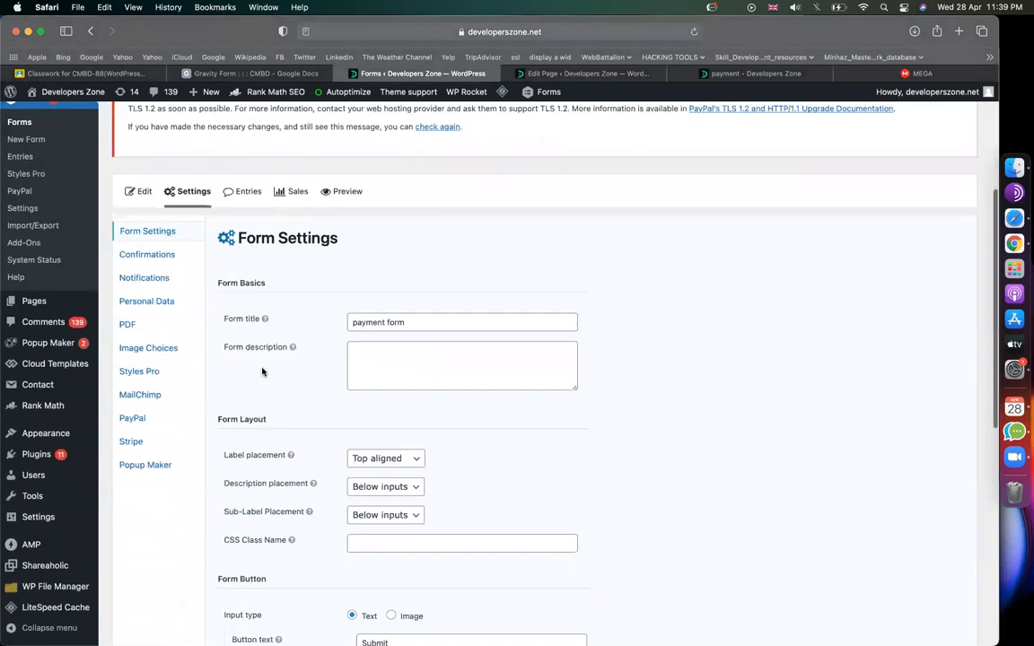
pyautogui.click(149, 344)
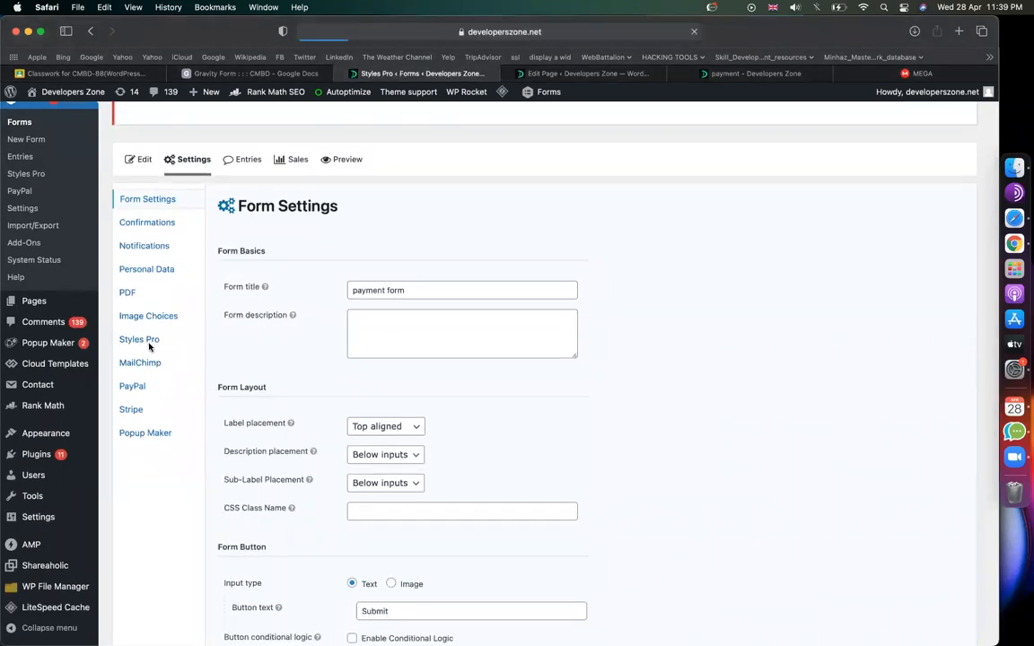
pyautogui.scroll(-5, 481, 371)
pyautogui.scroll(-2, 480, 371)
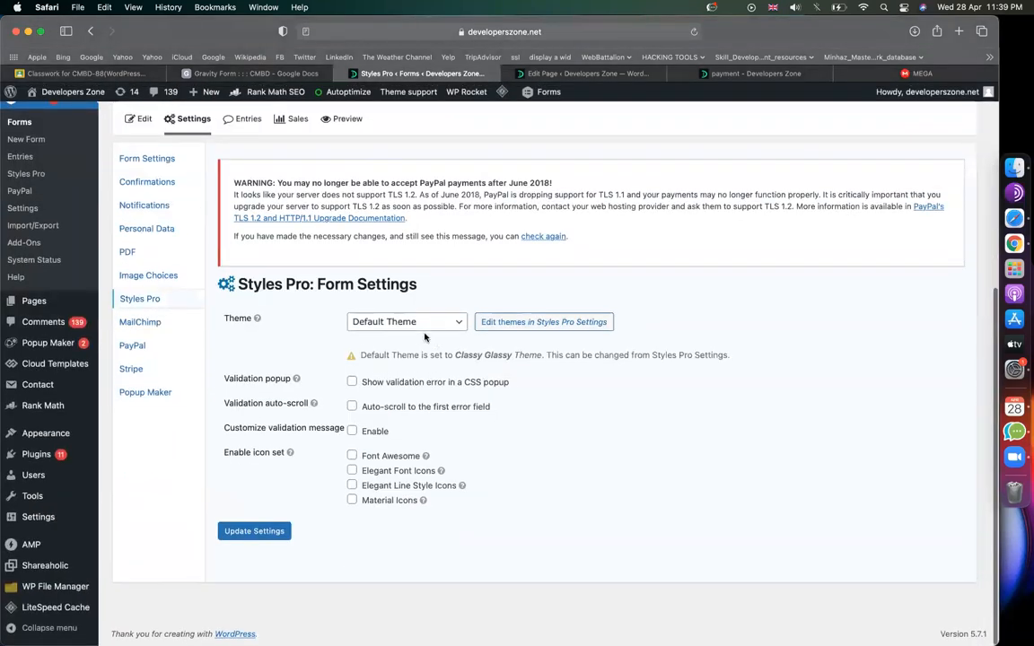
pyautogui.click(395, 321)
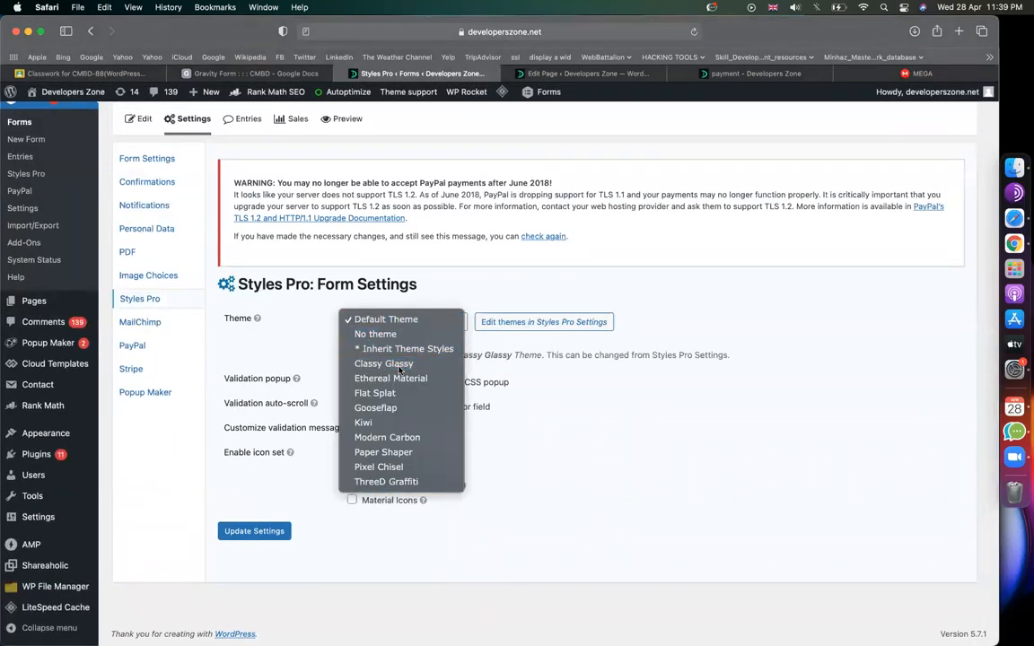
pyautogui.click(399, 364)
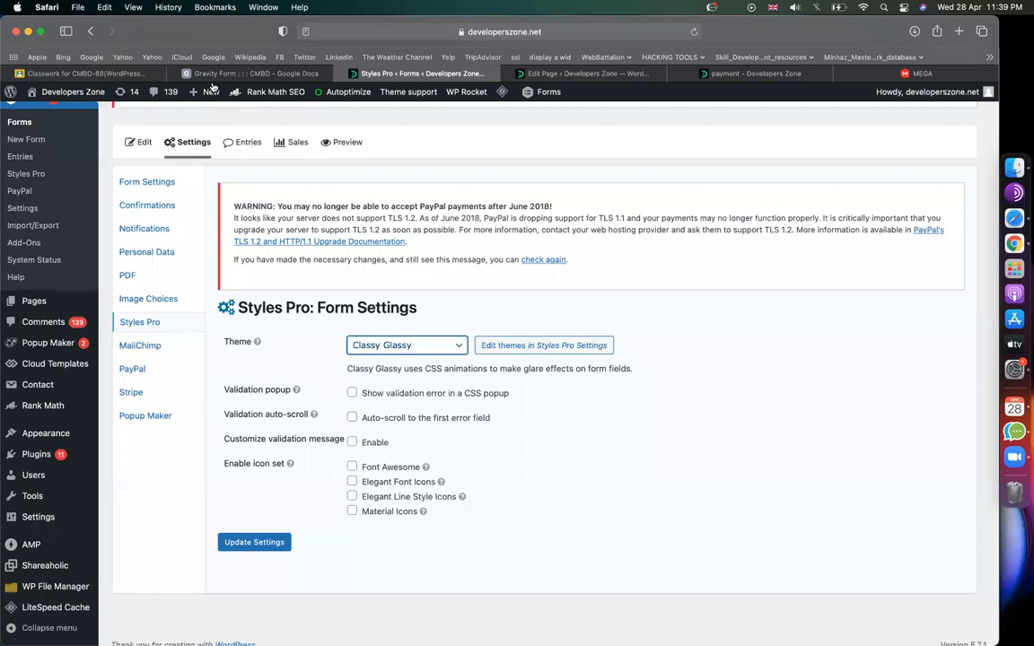
# Enable the Font Awesome icon set for the payment form as the Google Docs notes instruct, and save its Styles Pro settings
pyautogui.click(252, 73)
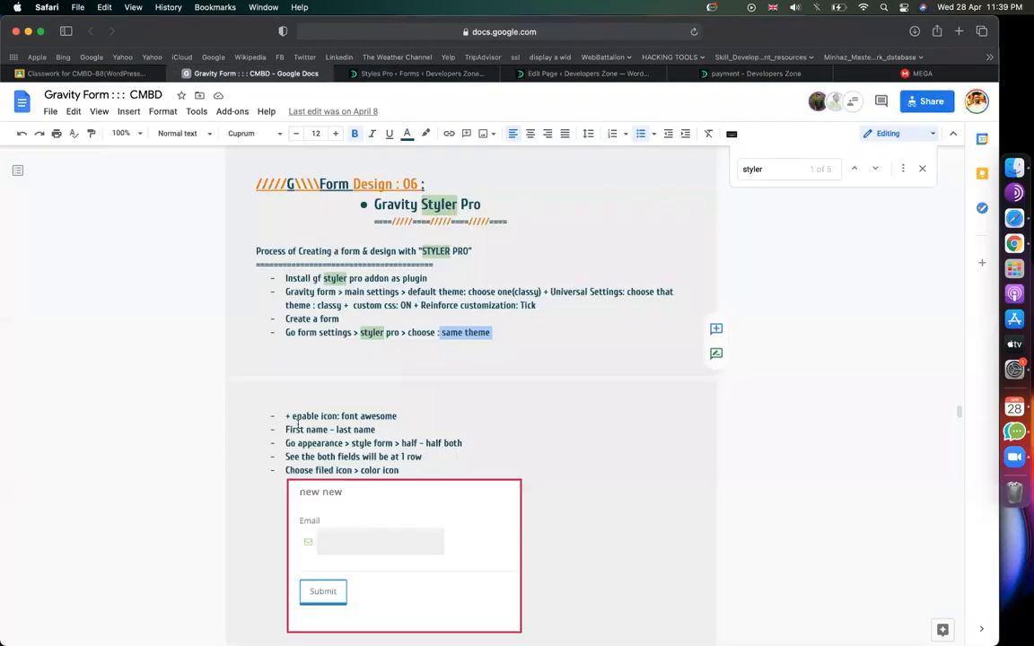
pyautogui.moveTo(293, 419); pyautogui.dragTo(394, 416)
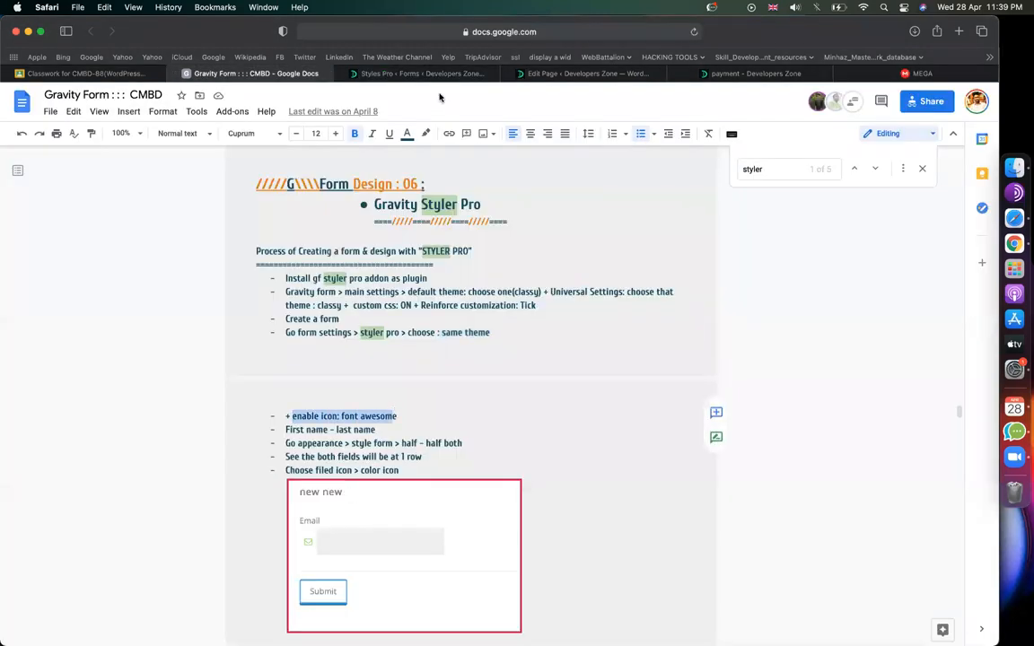
pyautogui.click(415, 73)
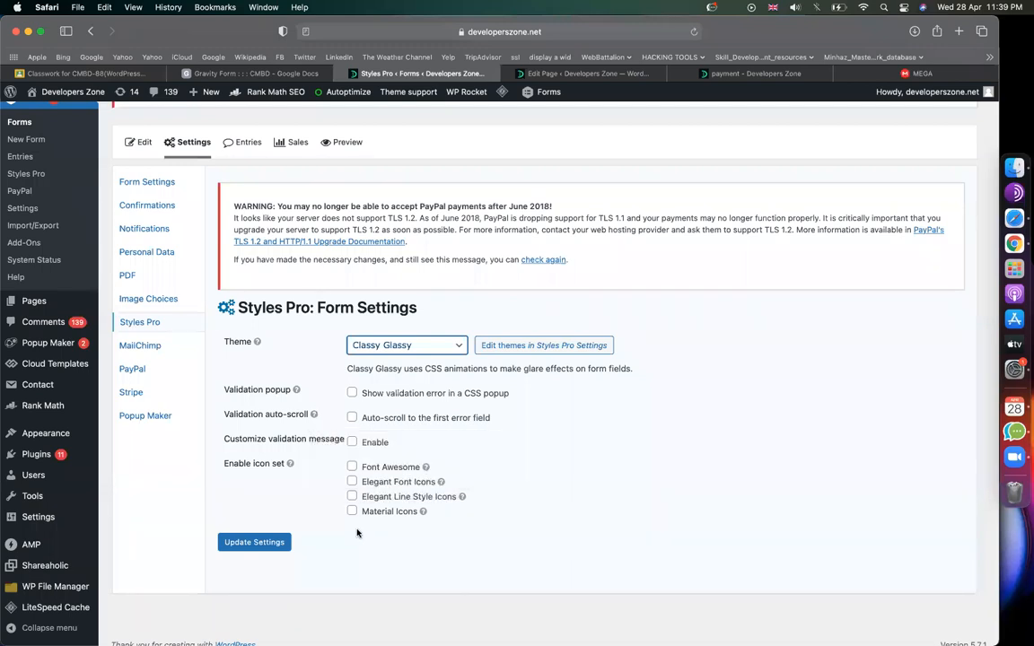
pyautogui.click(352, 466)
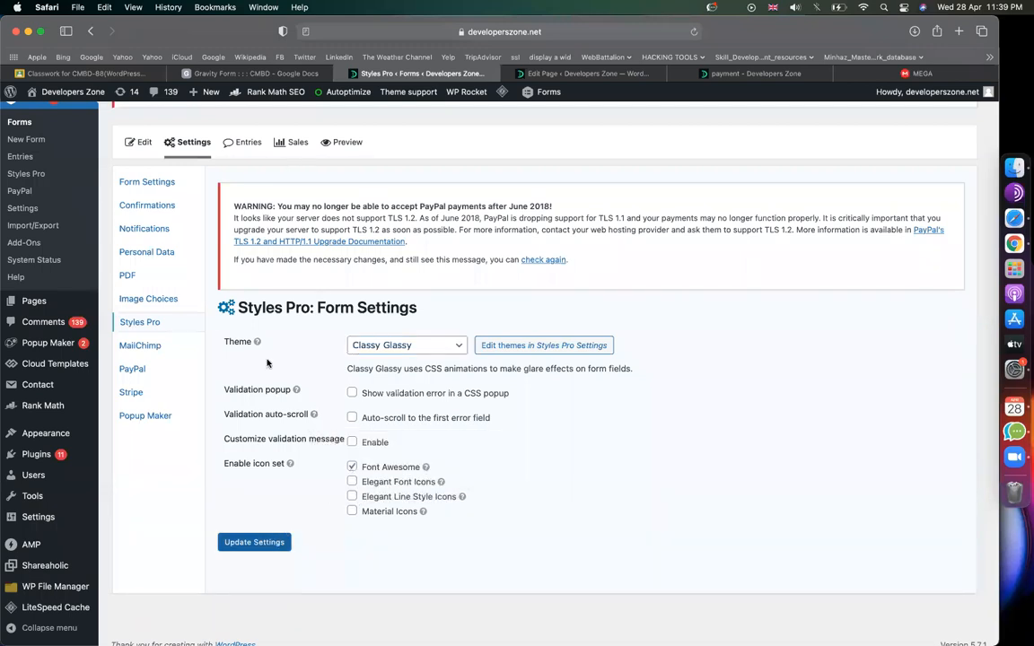
pyautogui.click(255, 73)
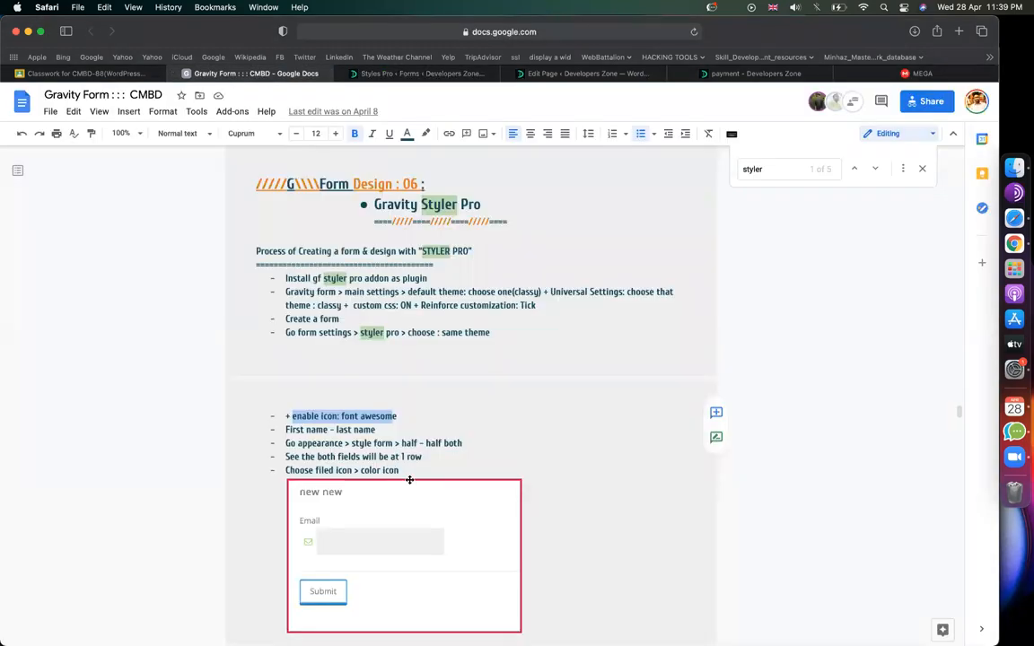
pyautogui.click(385, 74)
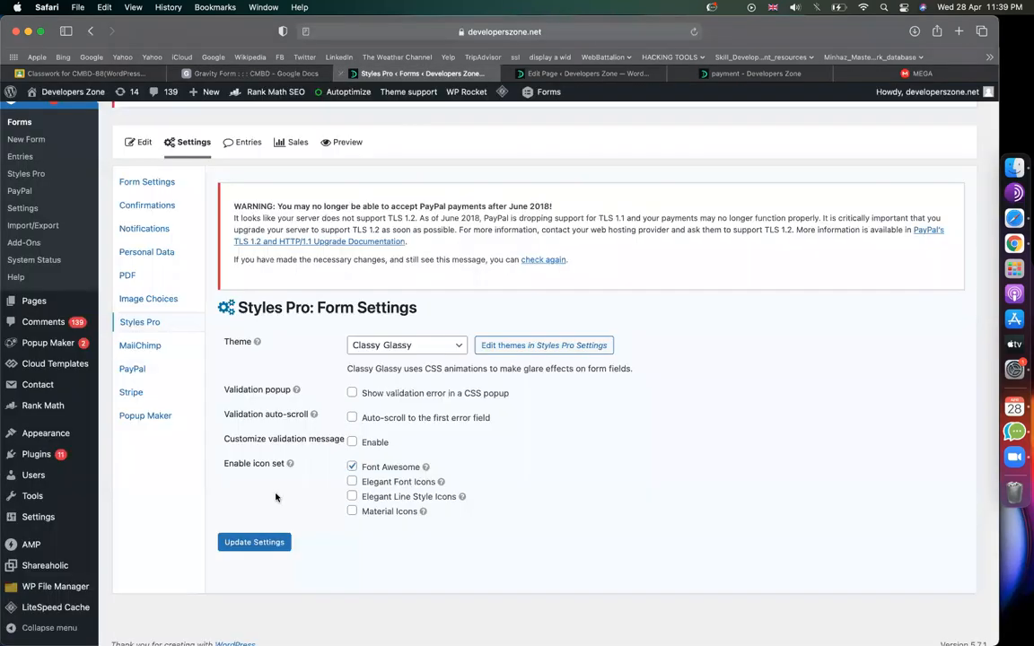
pyautogui.click(254, 542)
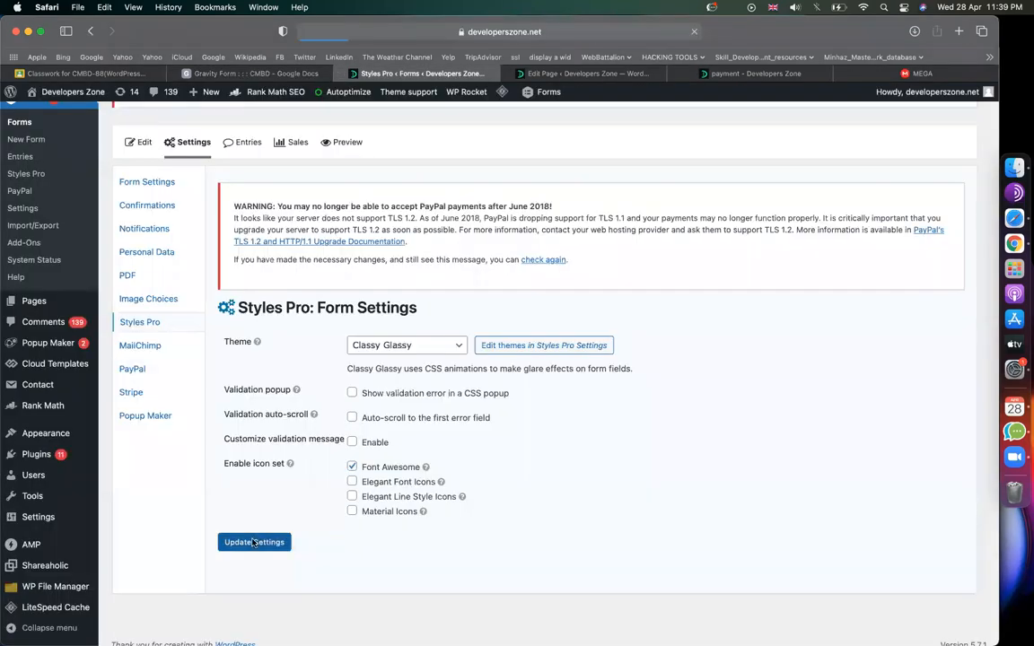
pyautogui.scroll(-5, 357, 505)
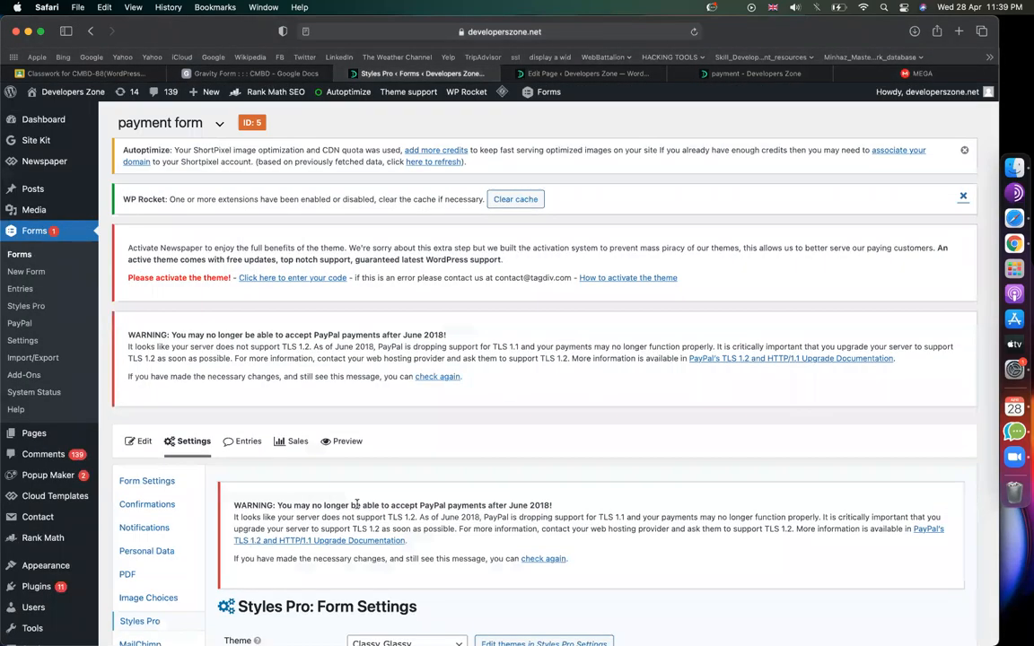
pyautogui.scroll(-3, 357, 504)
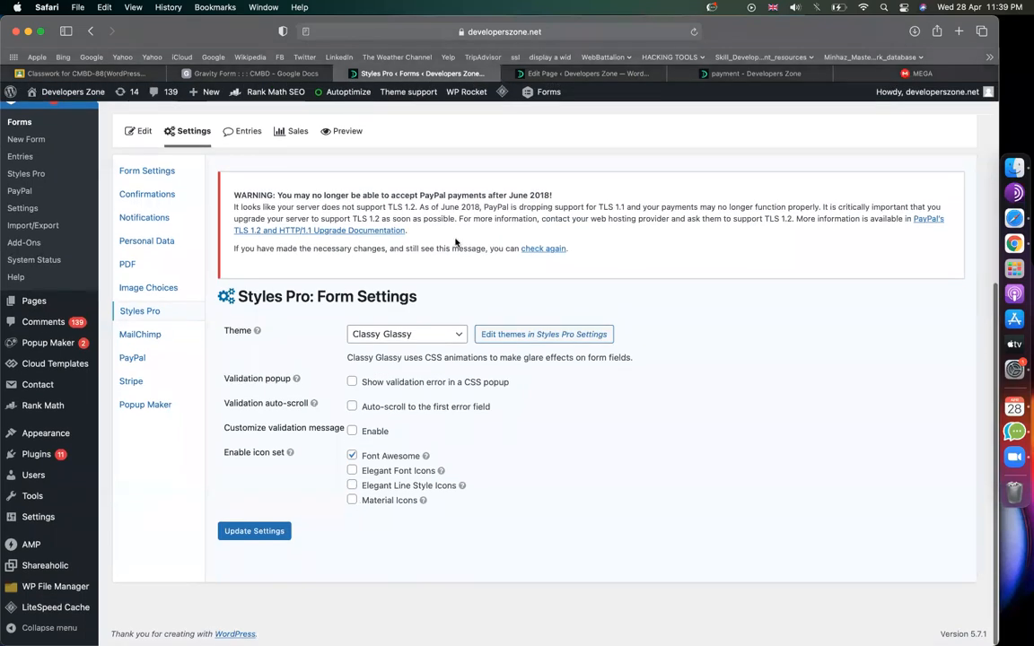
# Delete the Gravity Forms shortcode from the content of the payment page in the page editor
pyautogui.click(576, 76)
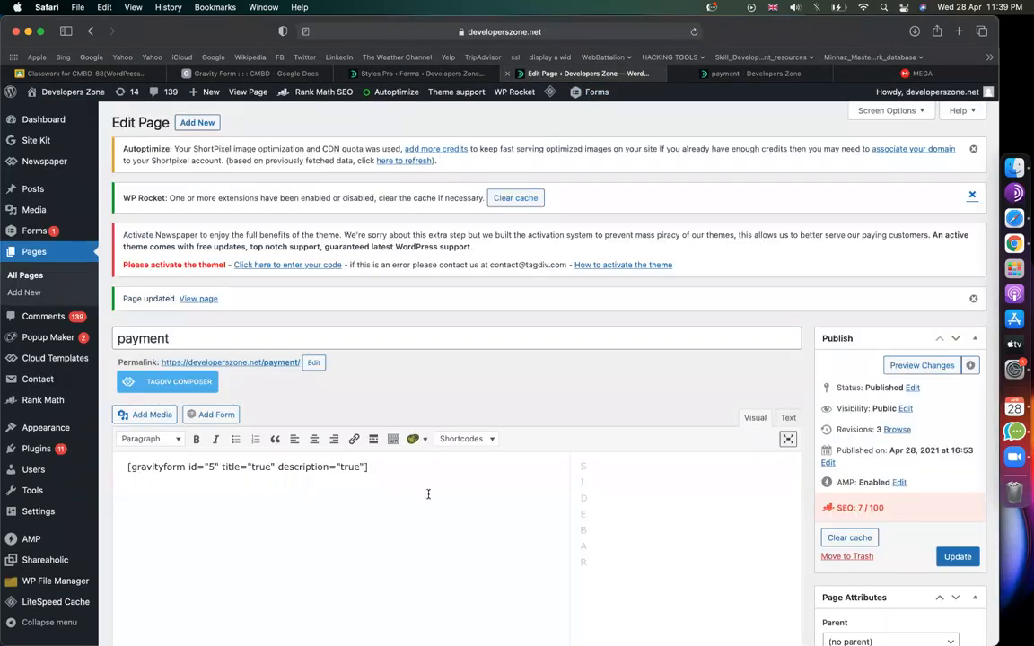
pyautogui.press('super+a')
pyautogui.press('BackSpace')
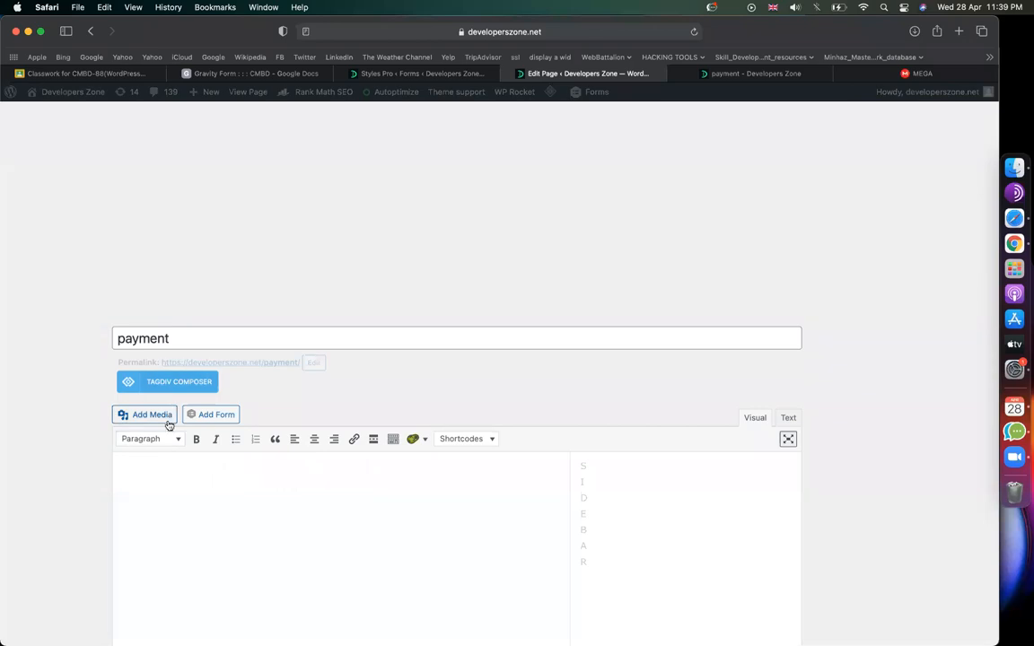
# Insert the payment form into the payment page with its title and description displayed, and update the page
pyautogui.click(238, 417)
pyautogui.click(346, 213)
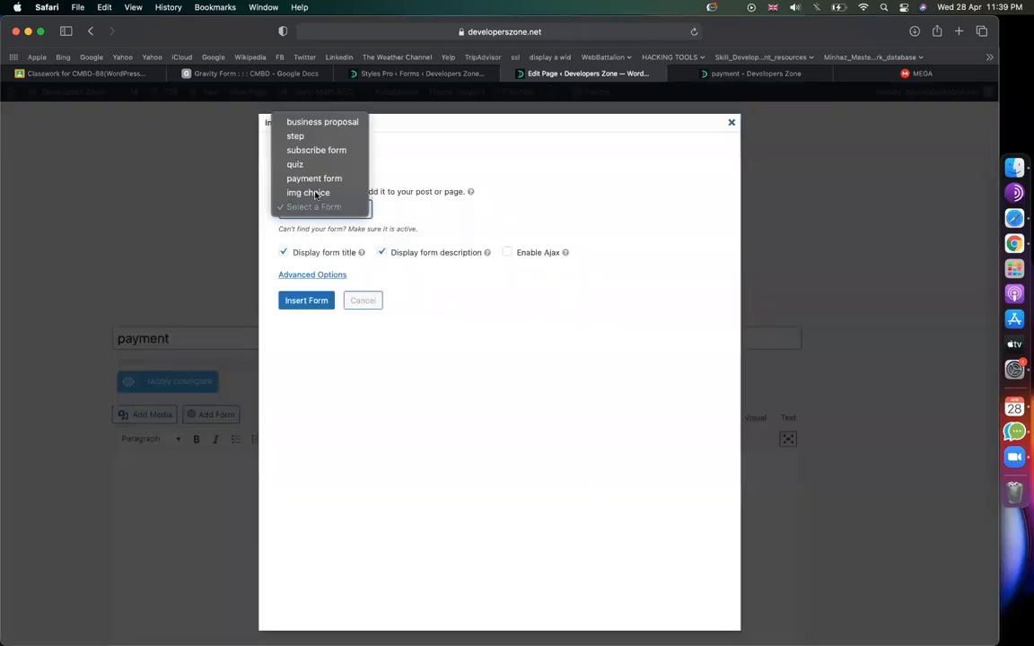
pyautogui.click(313, 179)
pyautogui.click(307, 301)
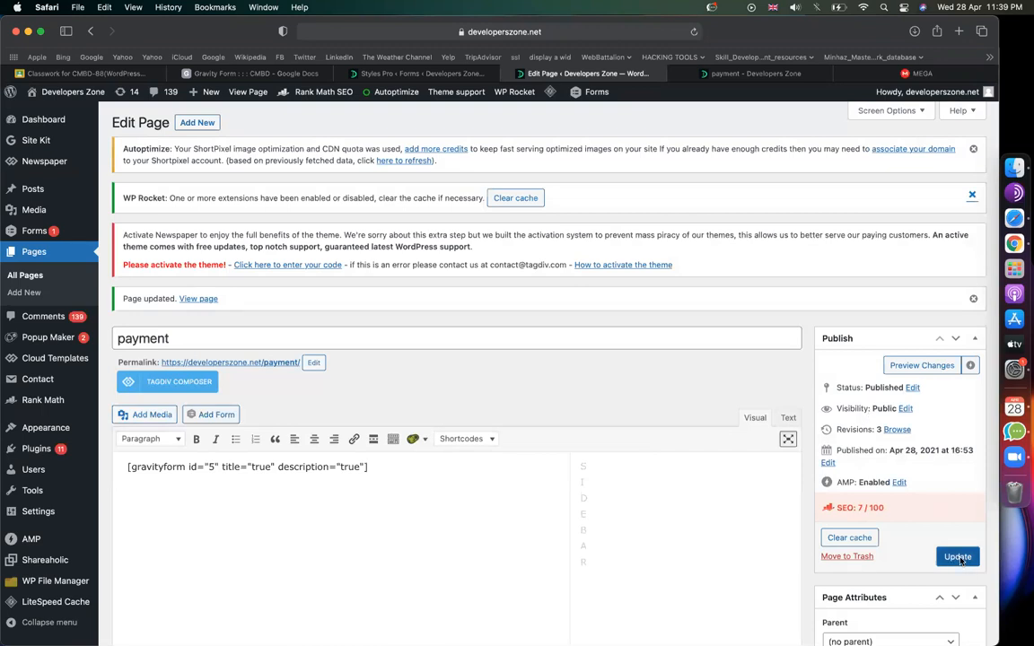
pyautogui.click(957, 557)
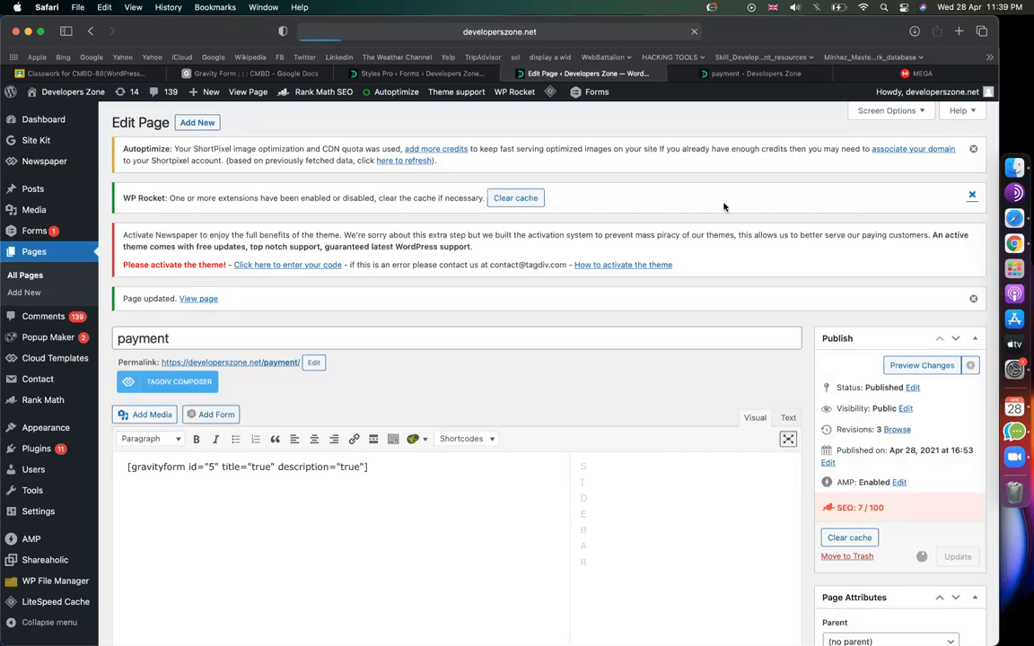
# Reload the live payment page and try the restyled form by choosing the 1 kg orange option
pyautogui.click(710, 72)
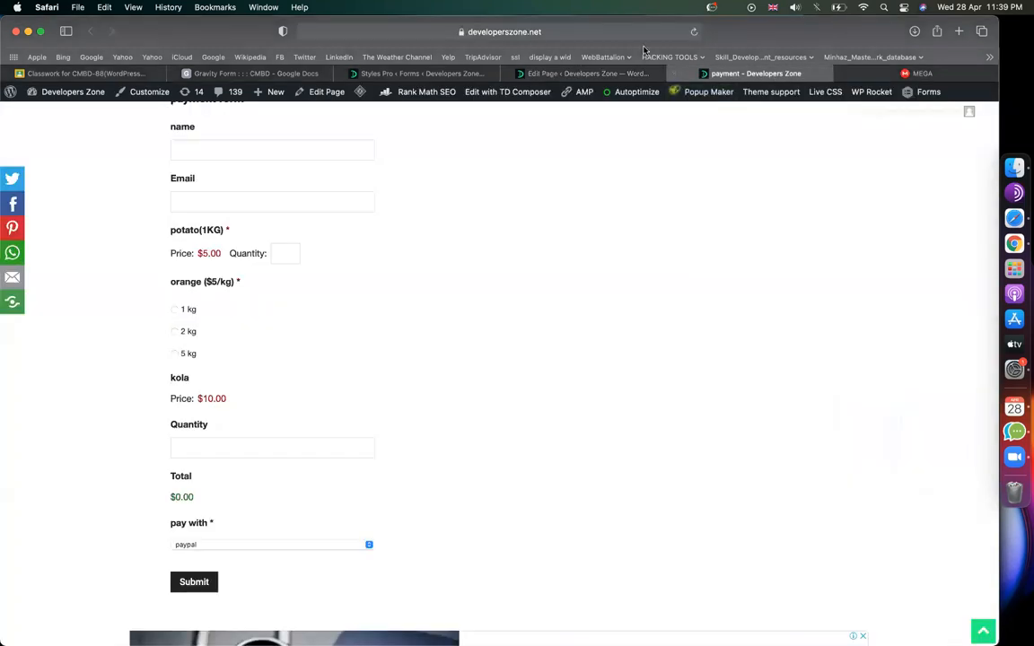
pyautogui.click(633, 73)
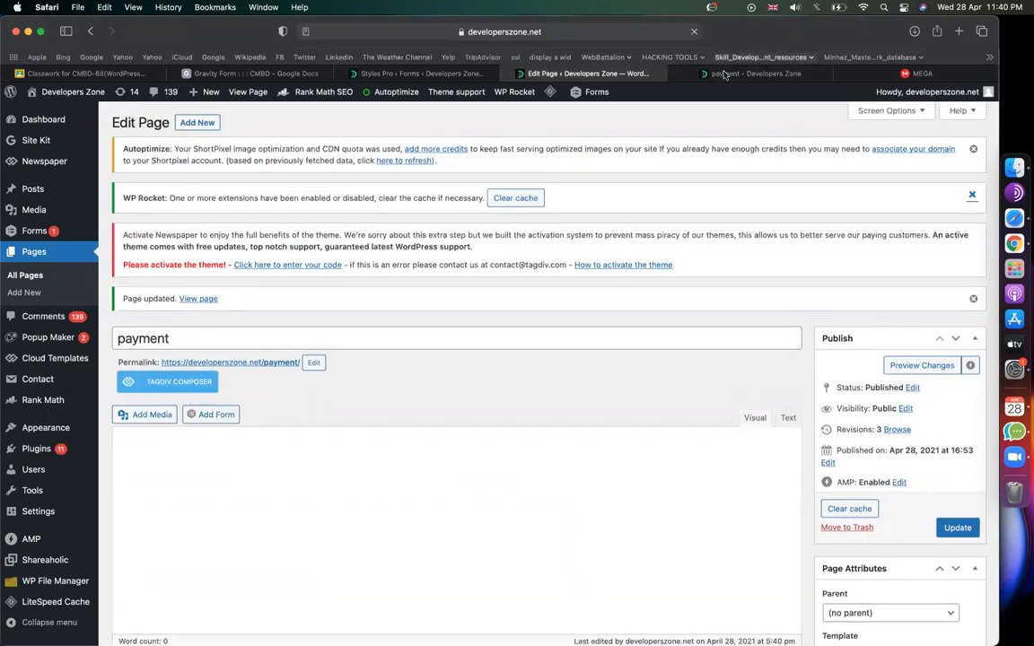
pyautogui.click(704, 72)
pyautogui.click(694, 33)
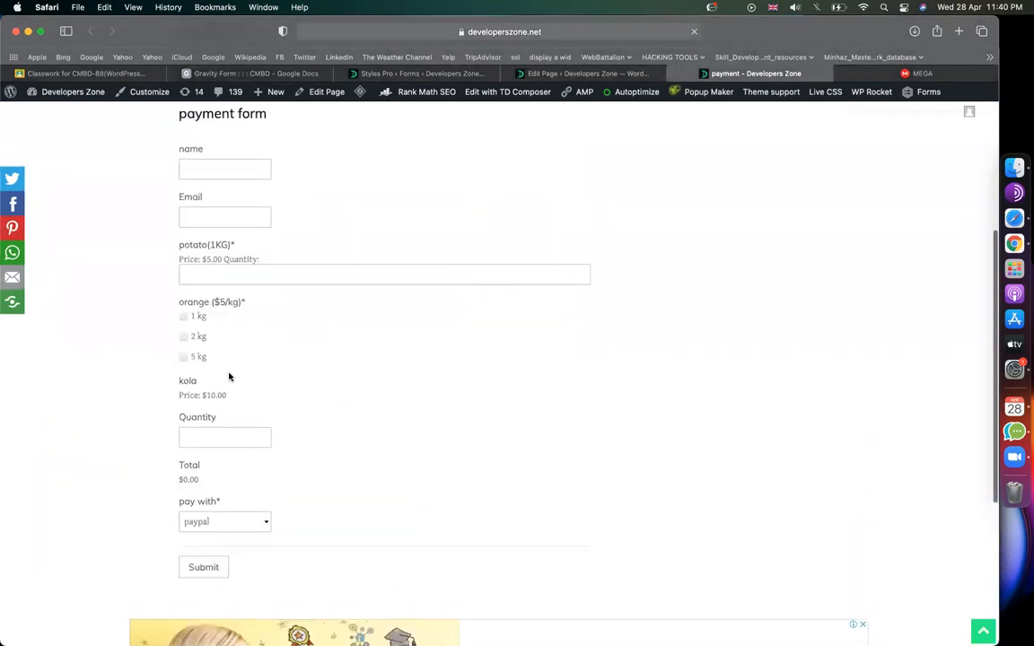
pyautogui.click(185, 317)
pyautogui.click(184, 337)
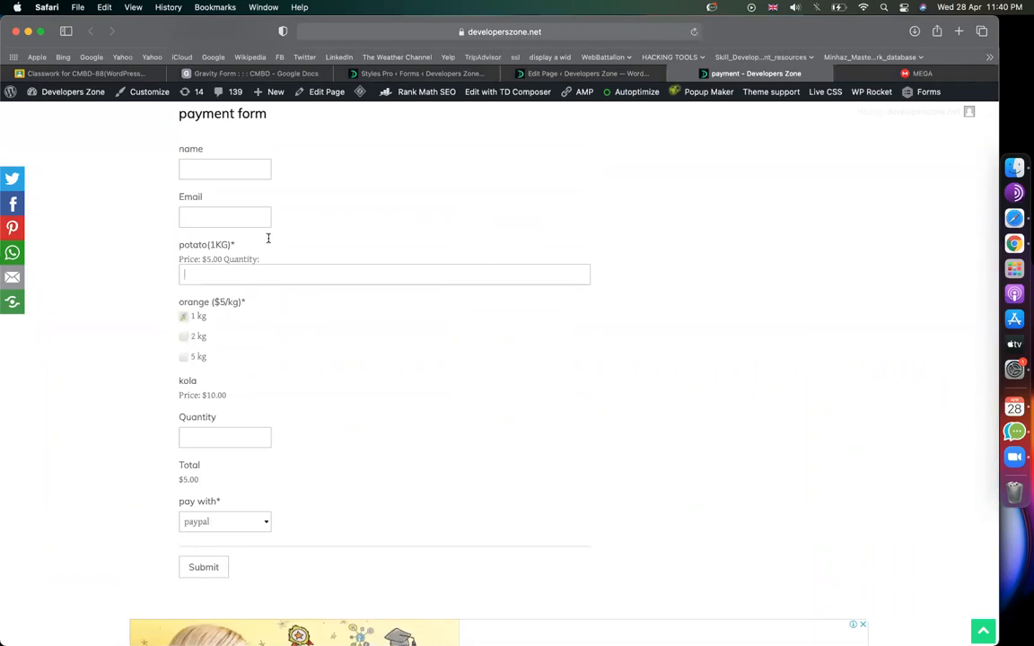
# Set the payment form's Styles Pro theme to Ethereal Material and save its settings
pyautogui.click(516, 74)
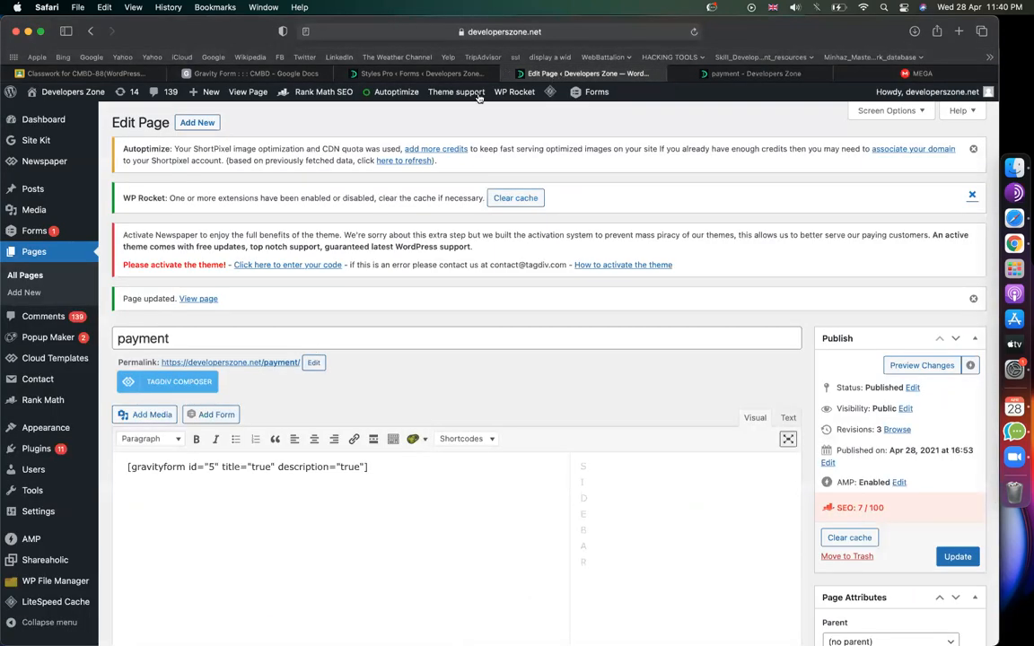
pyautogui.click(395, 74)
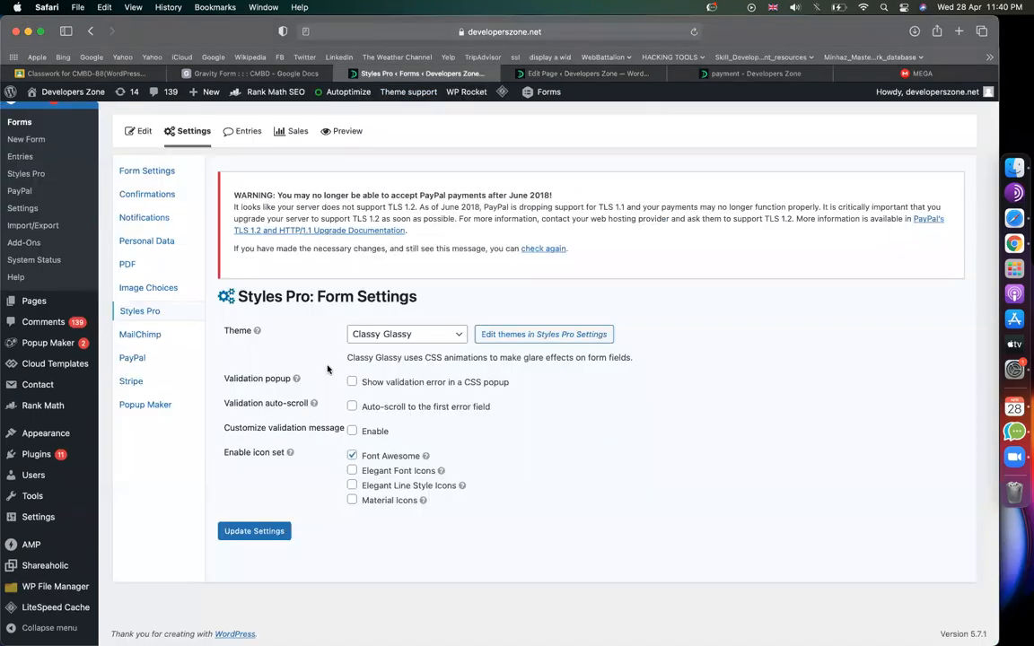
pyautogui.click(415, 334)
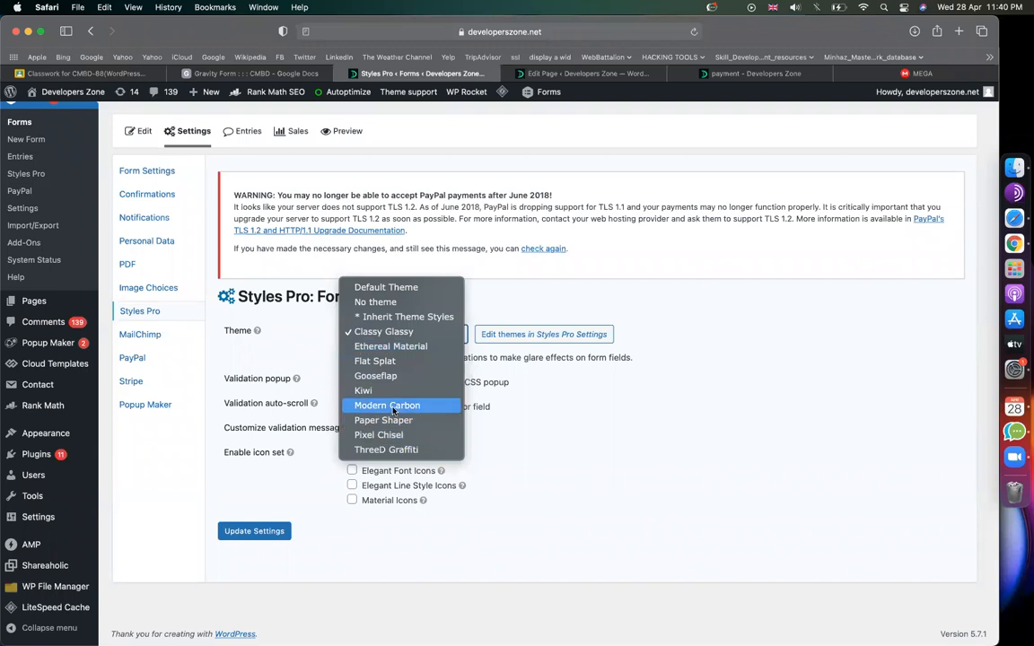
pyautogui.click(386, 346)
pyautogui.click(259, 548)
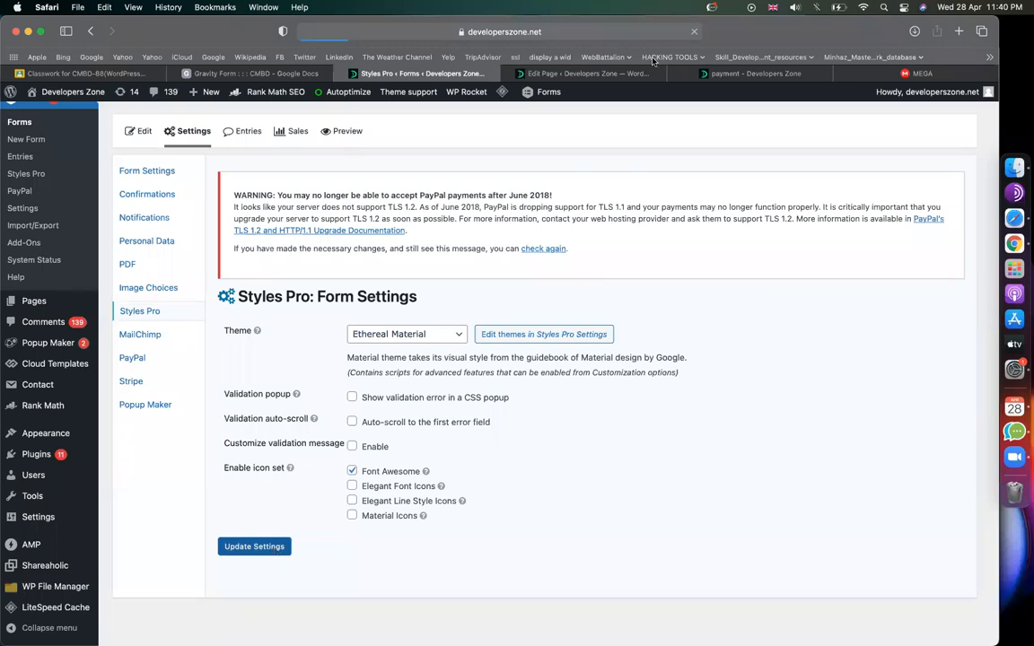
# Replace the payment page's form shortcode by deleting it and inserting the payment form again, and update the page
pyautogui.click(588, 73)
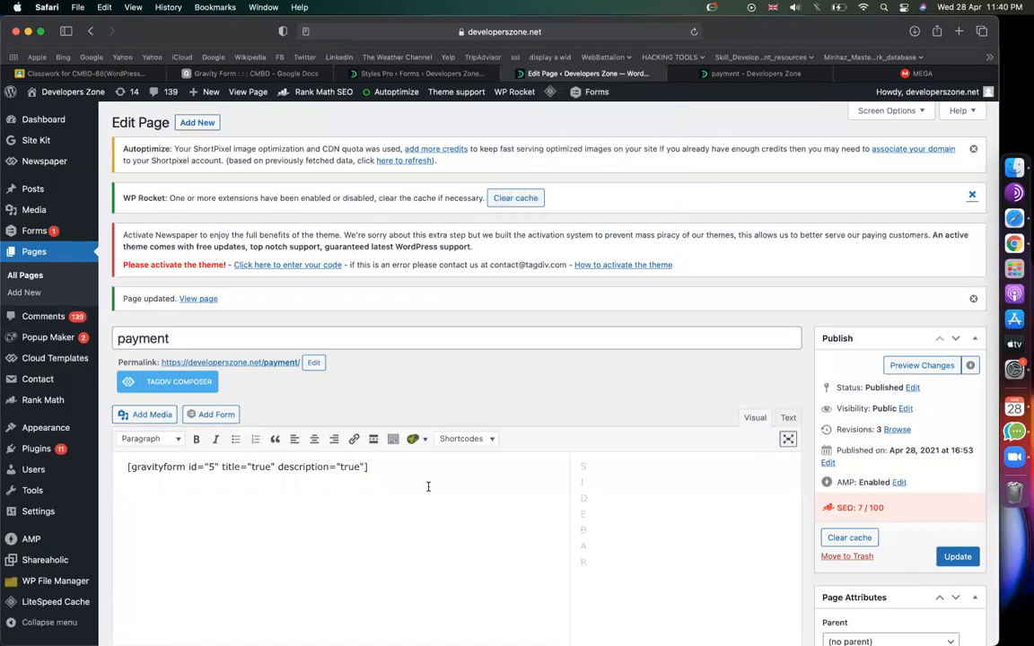
pyautogui.press('super+a')
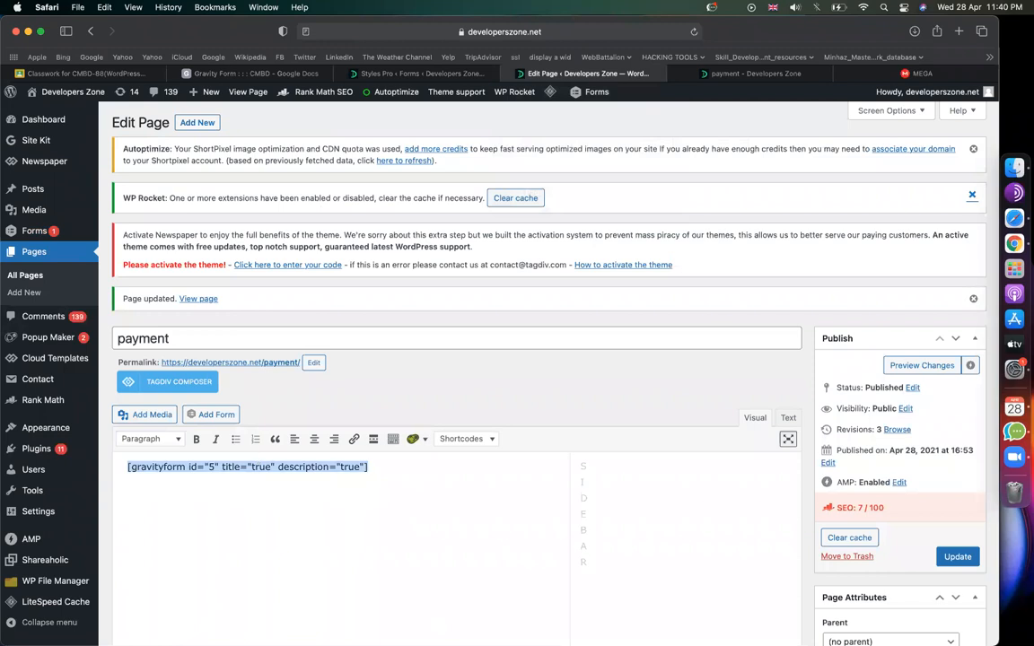
pyautogui.press('BackSpace')
pyautogui.click(210, 415)
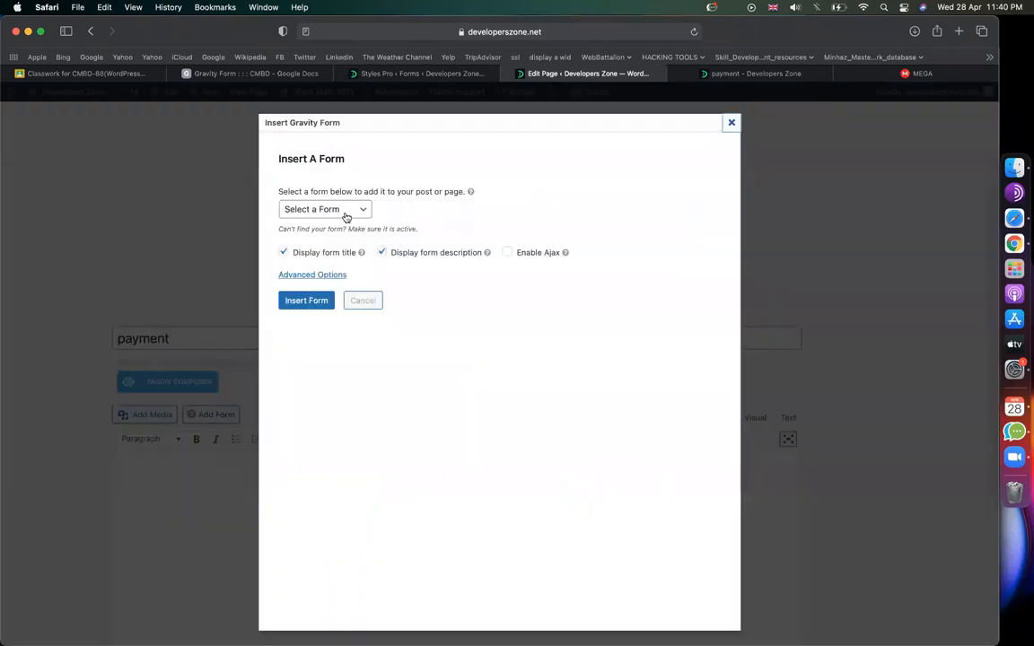
pyautogui.click(346, 216)
pyautogui.click(324, 193)
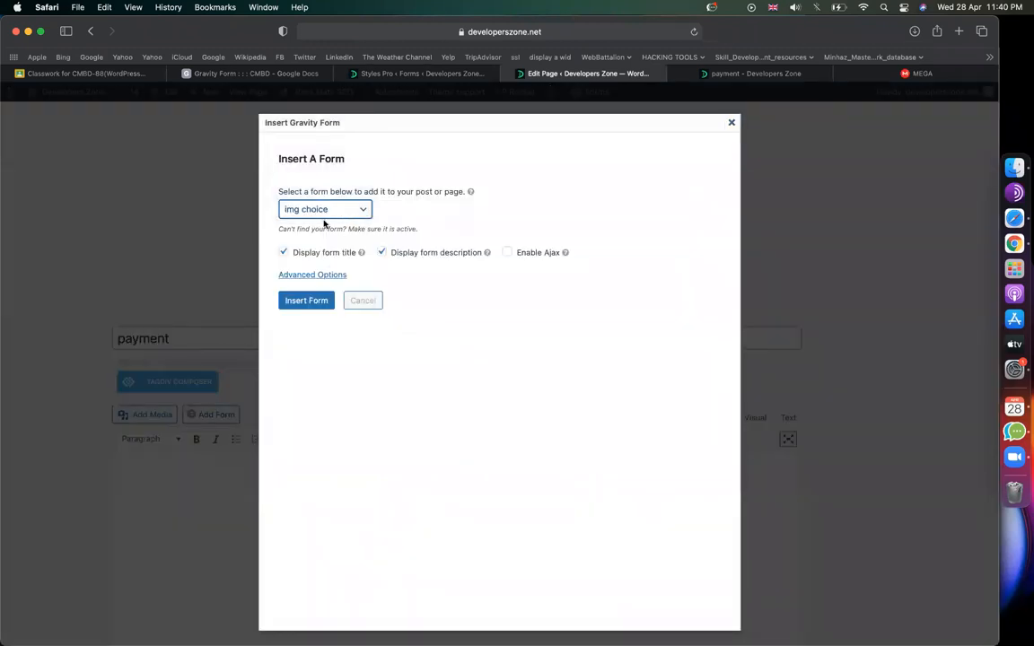
pyautogui.click(319, 216)
pyautogui.click(312, 191)
pyautogui.click(306, 300)
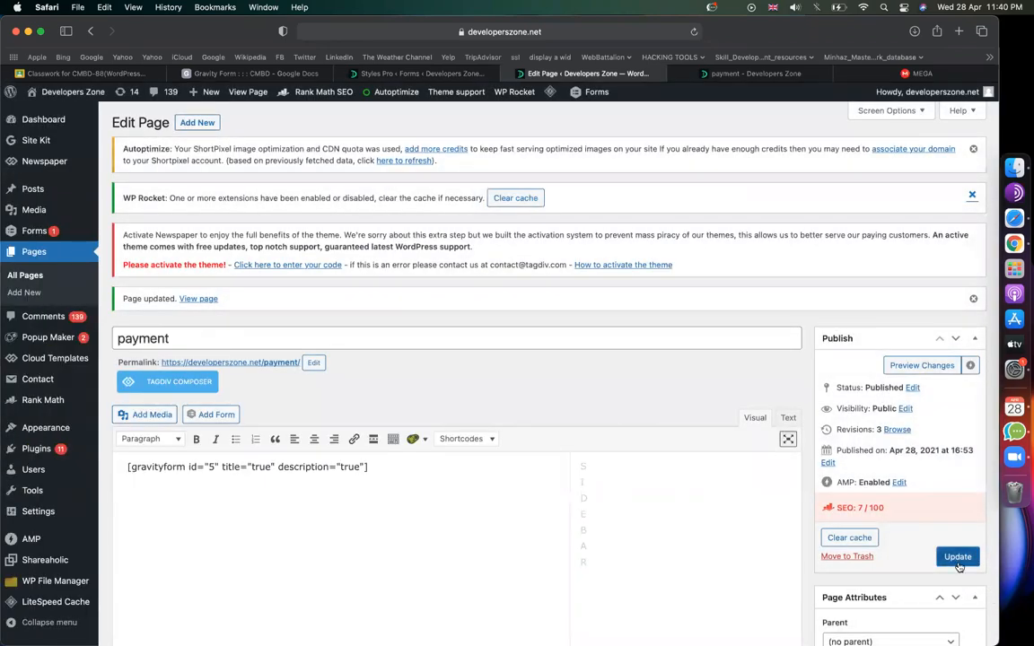
pyautogui.click(957, 556)
# Reload the live payment page and try the form by entering a name and choosing the 5 kg orange option
pyautogui.click(727, 73)
pyautogui.click(696, 32)
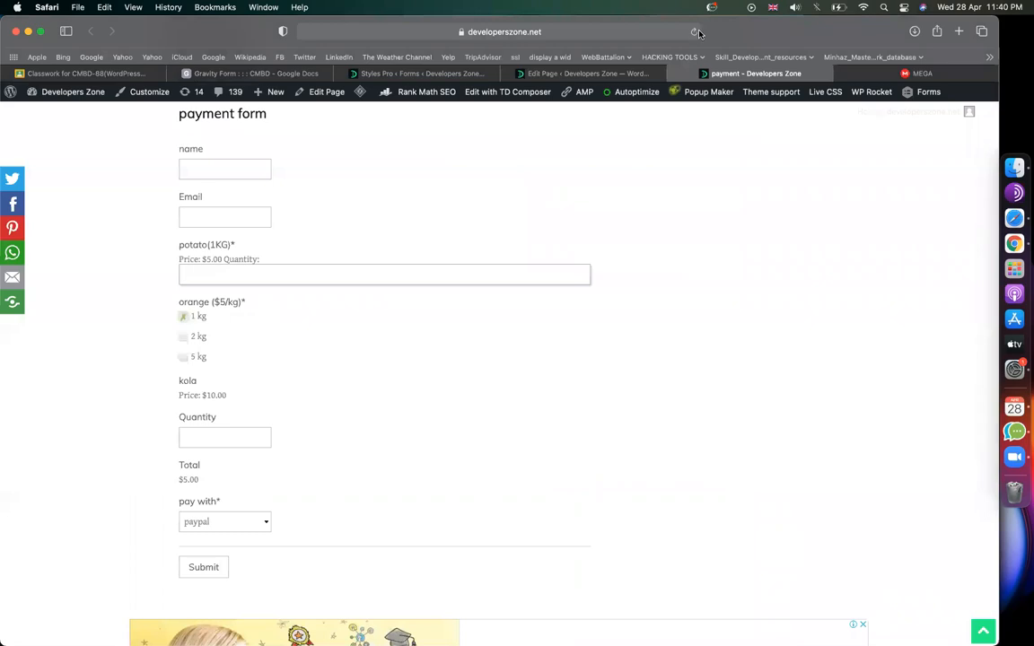
pyautogui.click(696, 32)
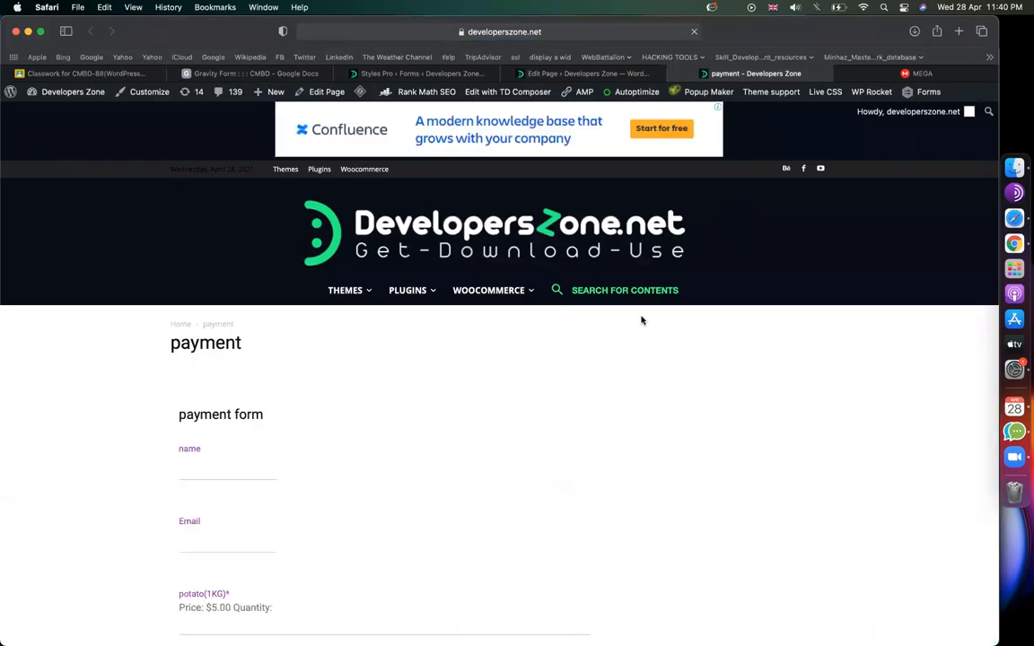
pyautogui.click(240, 284)
pyautogui.write('minh')
pyautogui.click(217, 358)
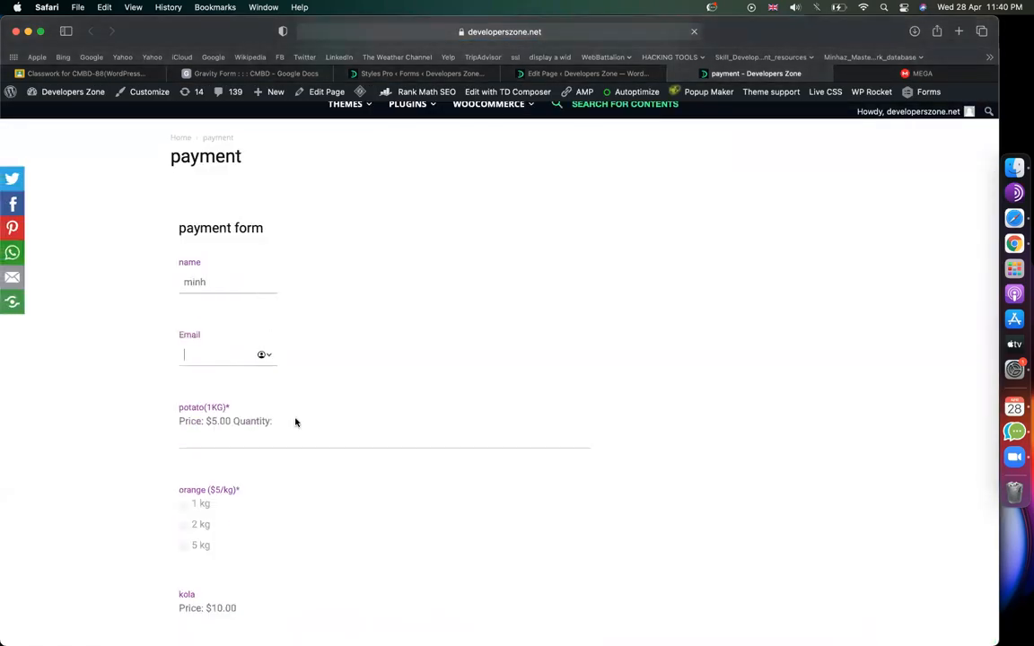
pyautogui.scroll(-3, 269, 417)
pyautogui.click(186, 409)
pyautogui.scroll(-5, 269, 426)
pyautogui.scroll(4, 262, 447)
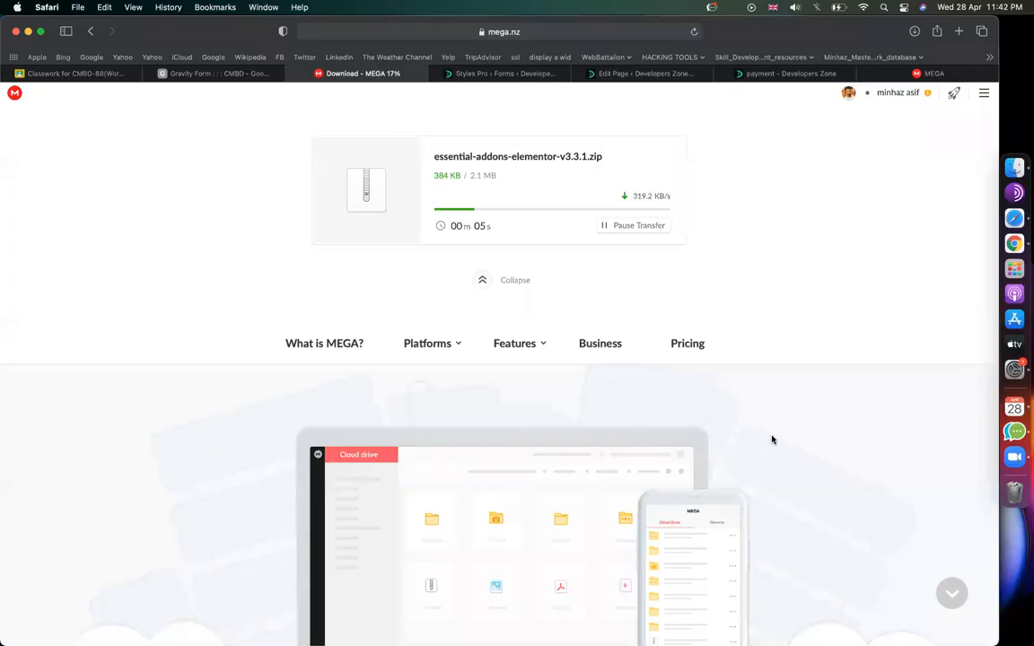
# Switch from the MEGA download to the WordPress admin and open the page for adding new plugins
pyautogui.click(503, 73)
pyautogui.scroll(-5, 44, 440)
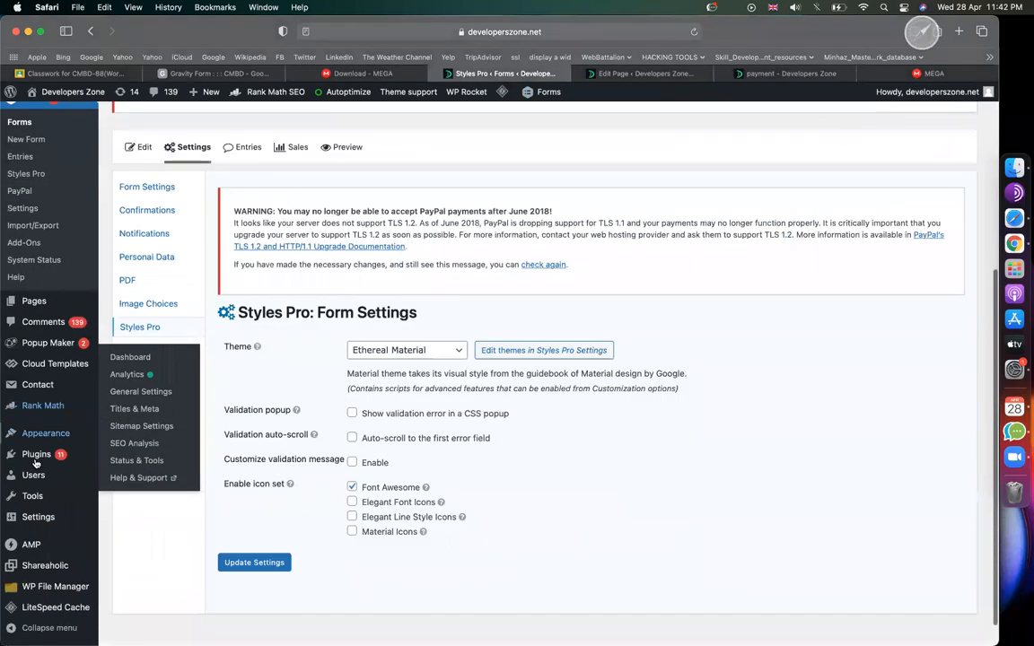
pyautogui.moveTo(37, 454)
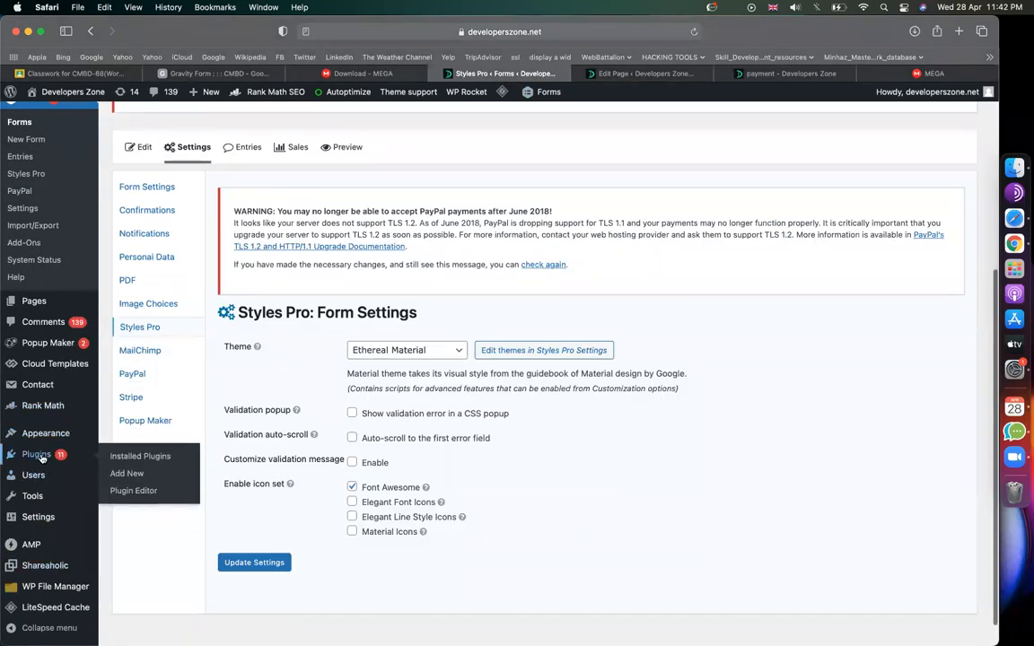
pyautogui.click(125, 475)
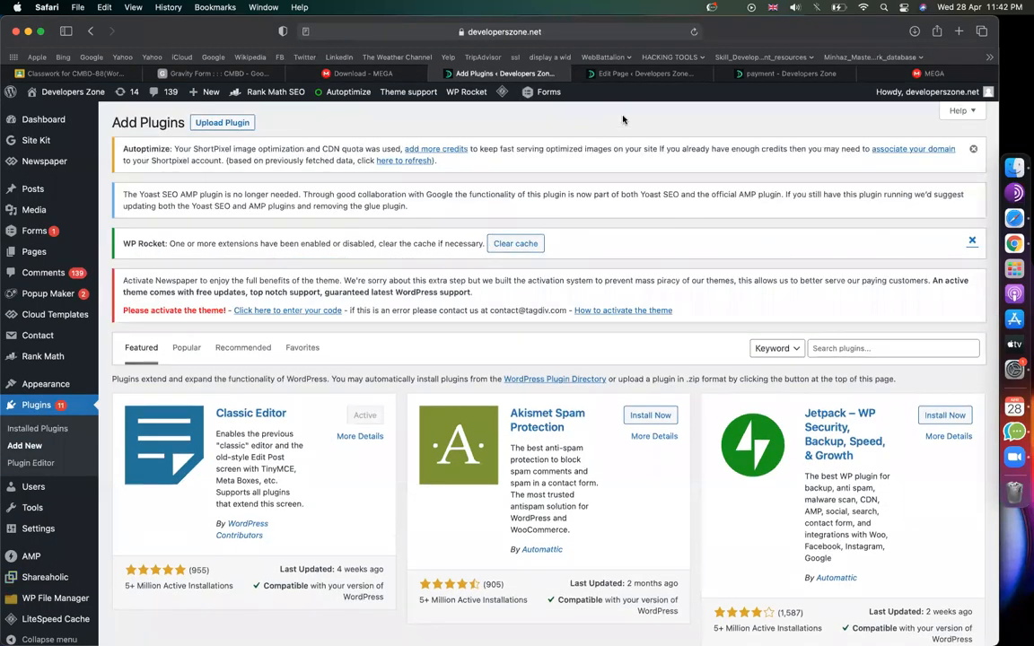
# Examine the restyled product and quantity fields of the payment form on the live payment page
pyautogui.click(763, 73)
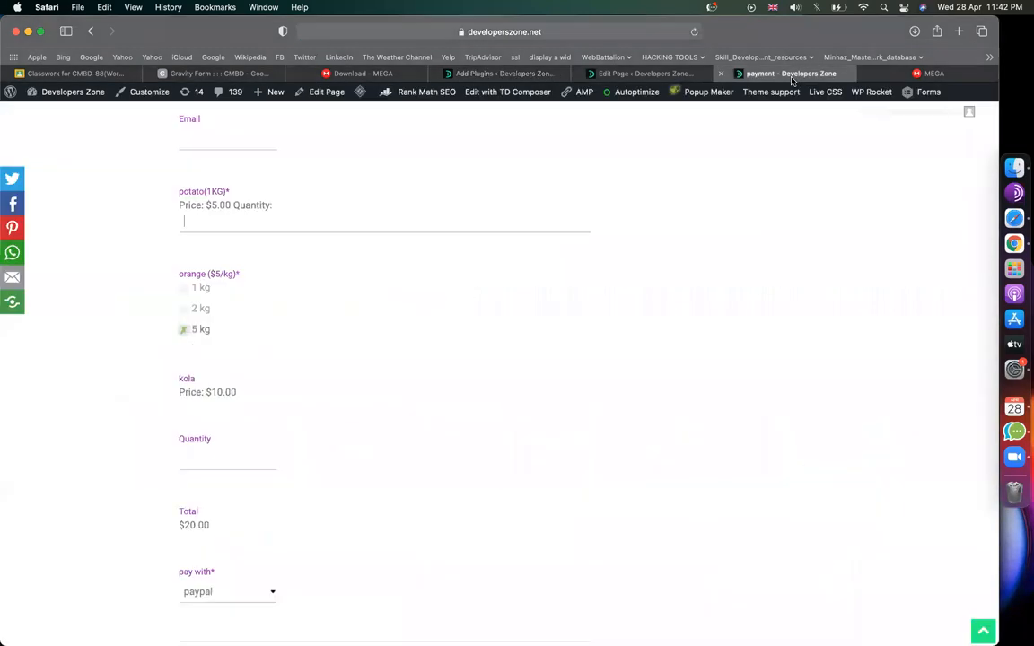
pyautogui.moveTo(166, 378)
pyautogui.mouseDown()
pyautogui.moveTo(222, 406)
pyautogui.moveTo(180, 439)
pyautogui.moveTo(178, 393)
pyautogui.mouseUp()
pyautogui.click(216, 448)
pyautogui.click(178, 439)
pyautogui.click(403, 276)
pyautogui.scroll(5, 247, 344)
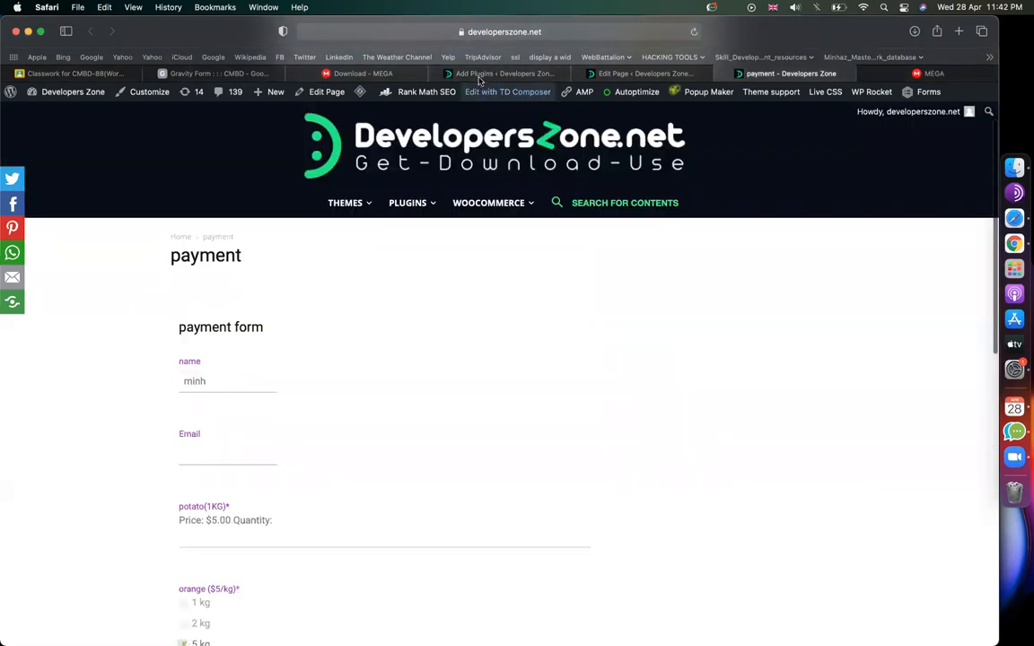
# Check the essential-addons-elementor-v3.3.1.zip download on MEGA and open the plugin upload form in WordPress
pyautogui.click(449, 74)
pyautogui.click(206, 92)
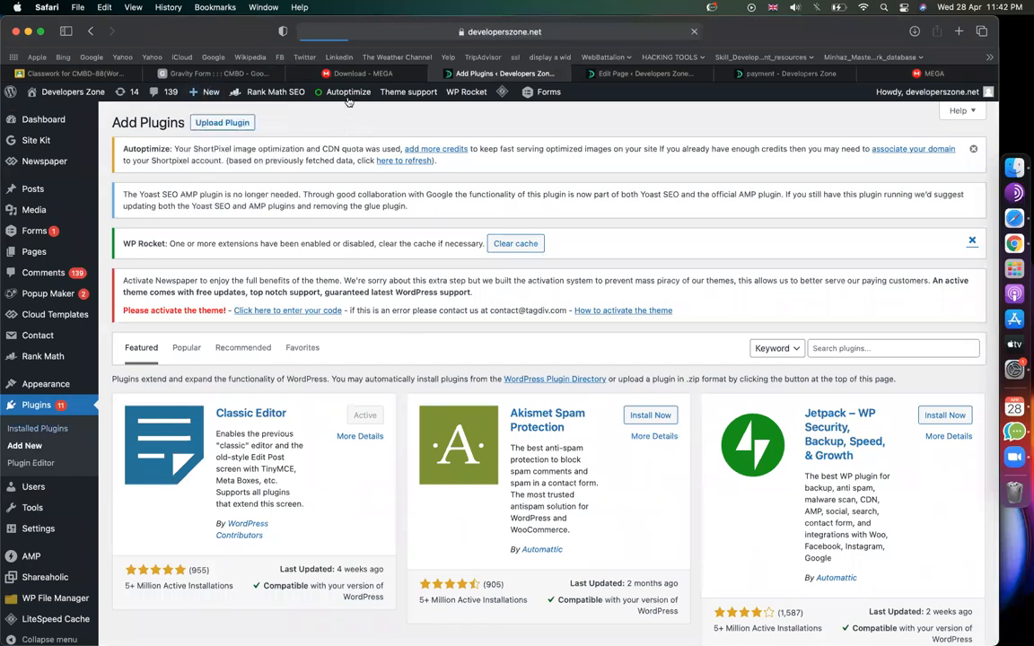
pyautogui.click(313, 70)
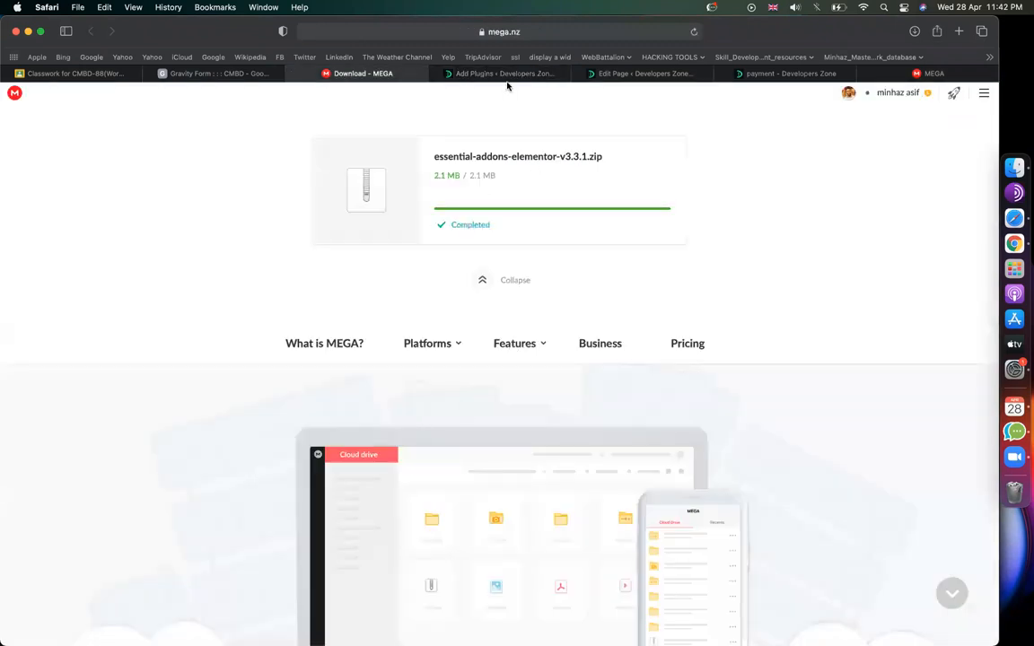
pyautogui.click(459, 76)
pyautogui.click(209, 119)
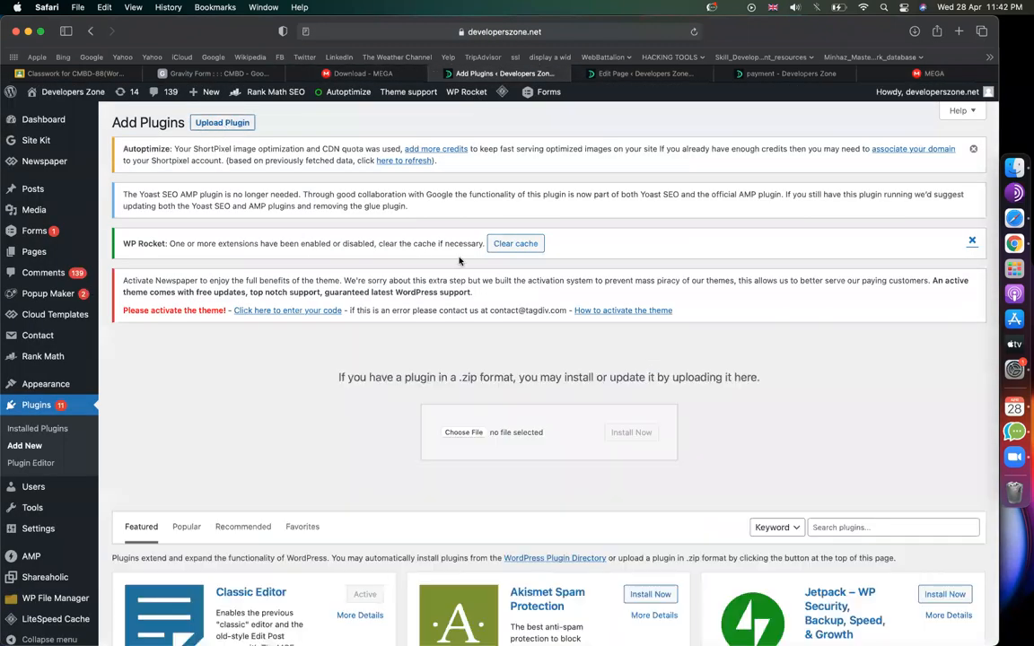
# Upload elementor.zip from the elementor-pro-3.0.9-package folder in Downloads, then install and activate the plugin
pyautogui.click(463, 432)
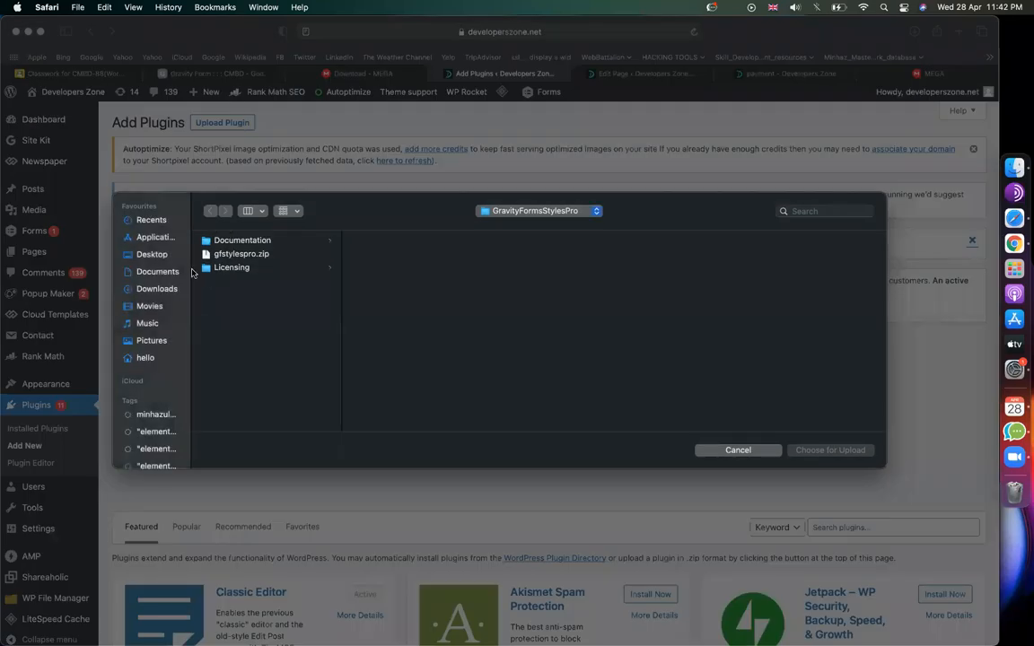
pyautogui.click(172, 293)
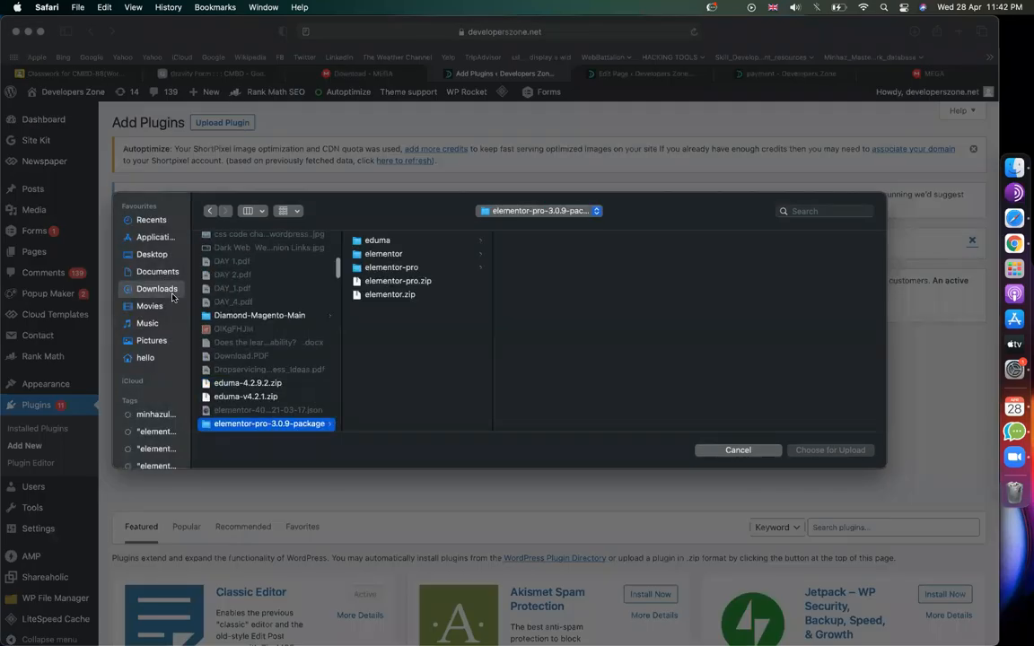
pyautogui.click(149, 307)
pyautogui.click(157, 288)
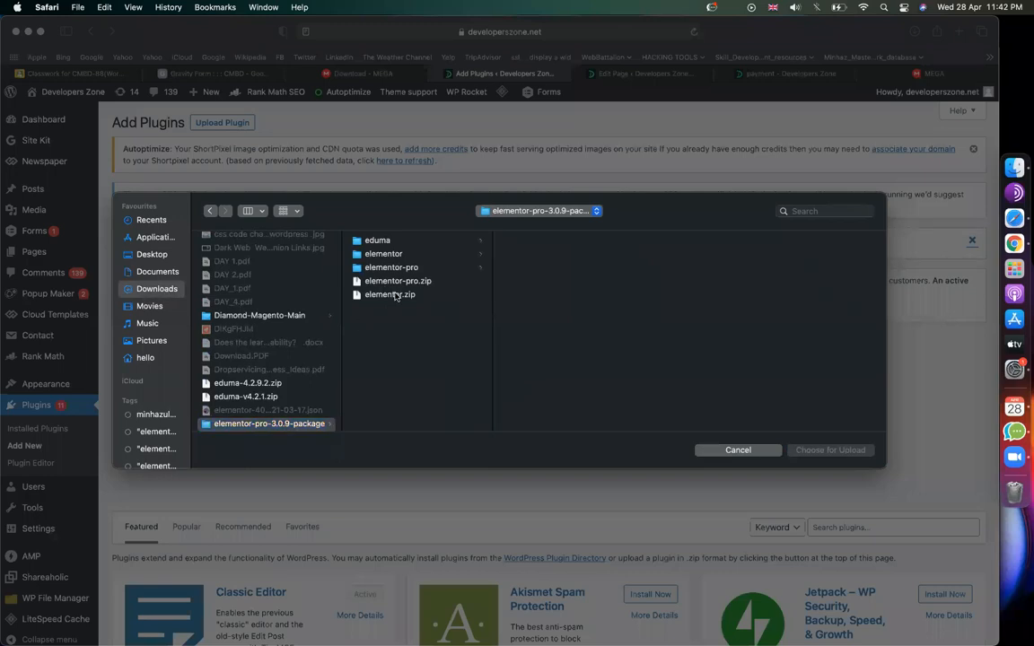
pyautogui.click(395, 294)
pyautogui.press('Escape')
pyautogui.click(645, 440)
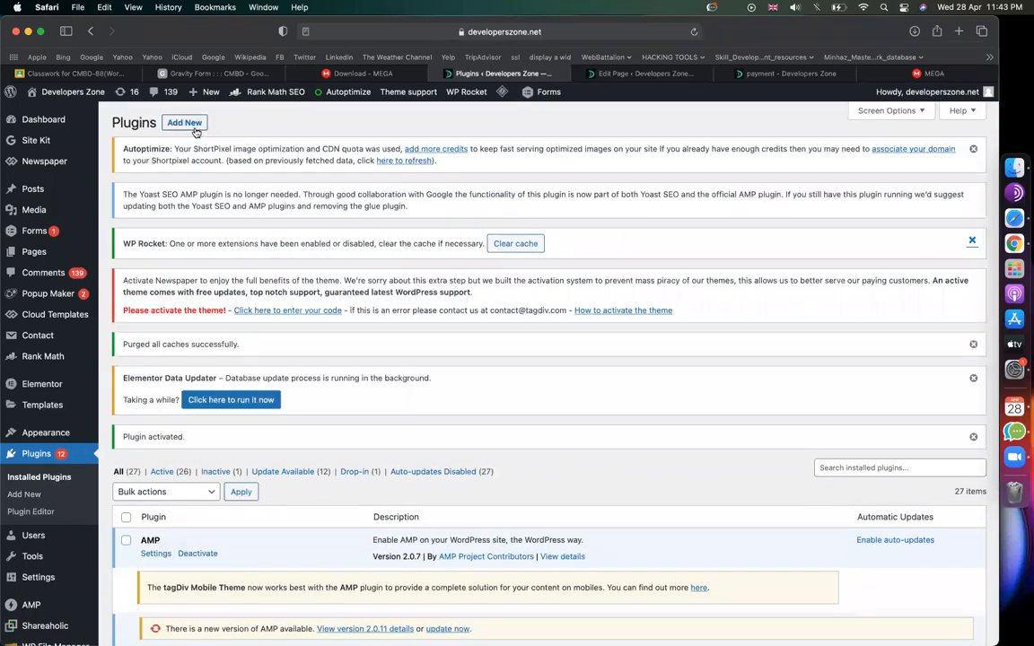
# Upload essential-addons-elementor-v3.3.1.zip from the Downloads folder as a new plugin, then install and activate it
pyautogui.click(194, 128)
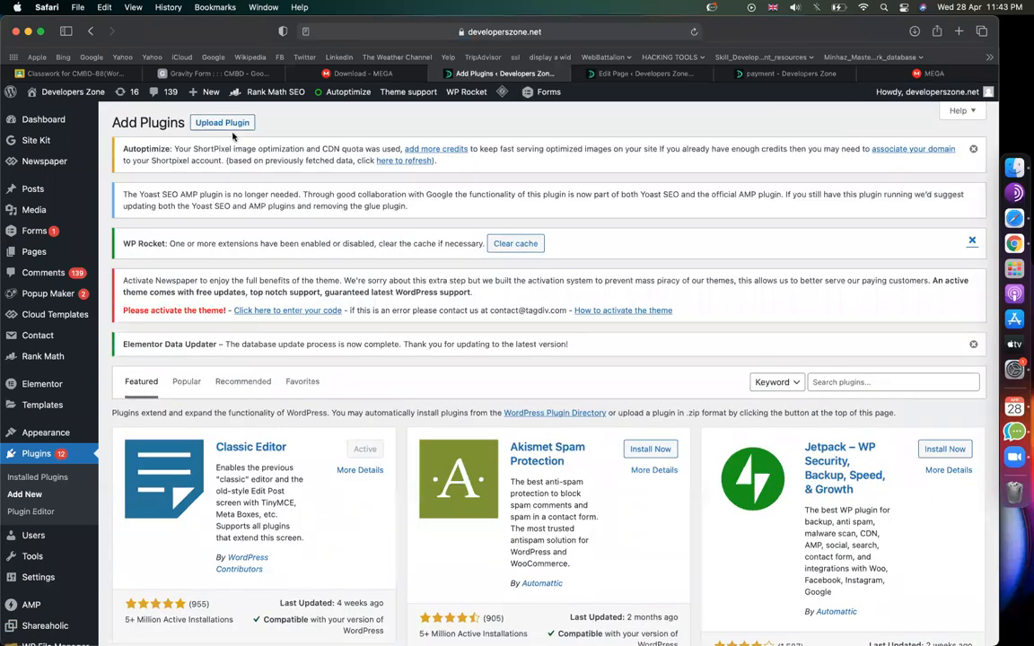
pyautogui.click(229, 130)
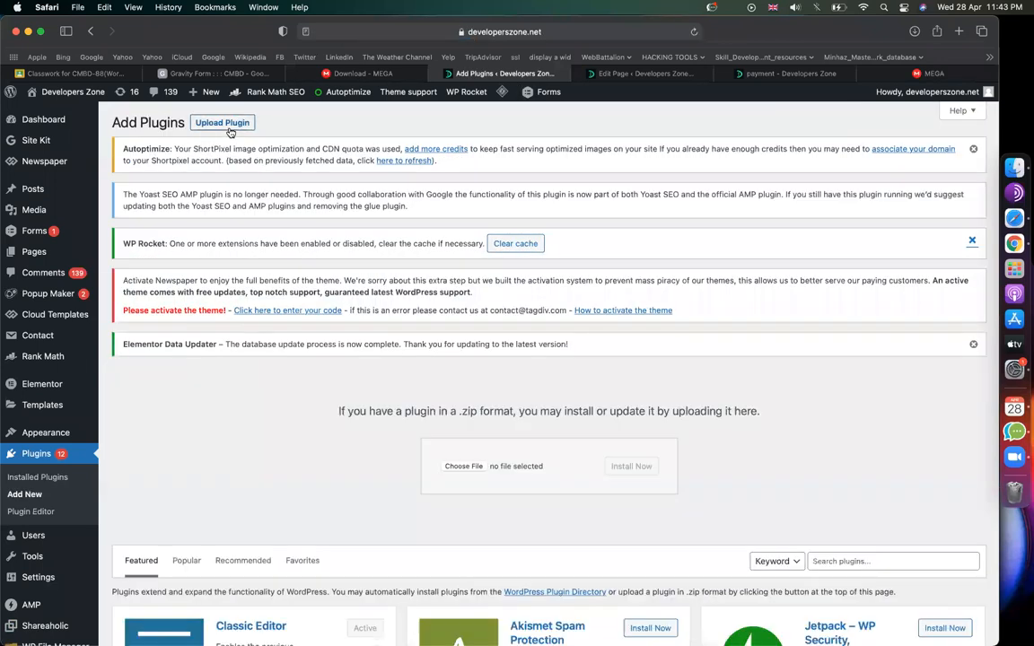
pyautogui.click(464, 466)
pyautogui.click(152, 289)
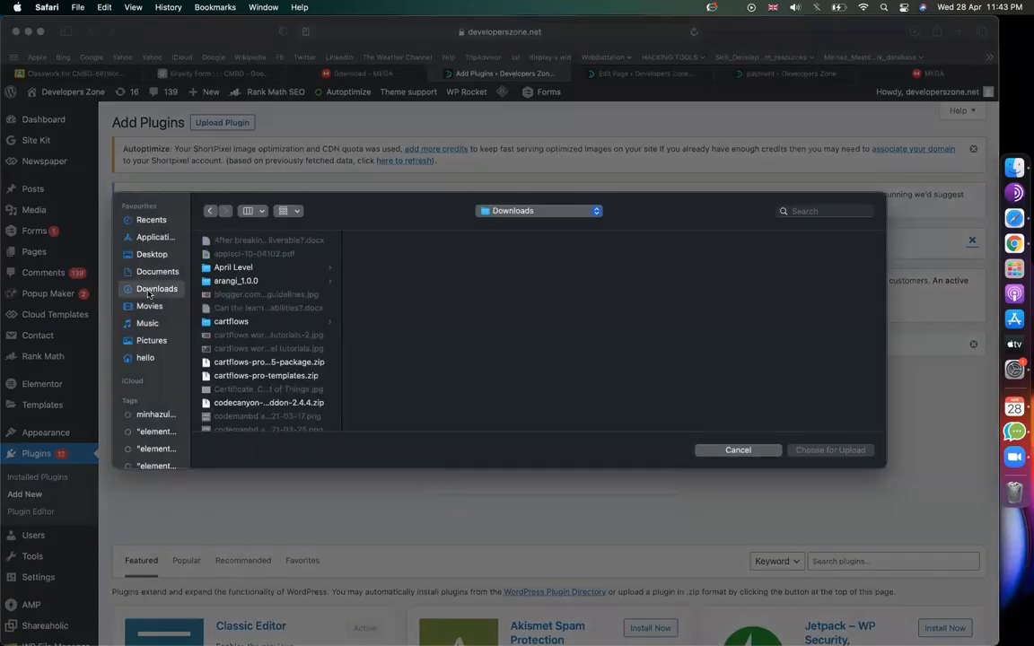
pyautogui.scroll(-10, 260, 359)
pyautogui.click(231, 423)
pyautogui.click(831, 450)
pyautogui.click(632, 466)
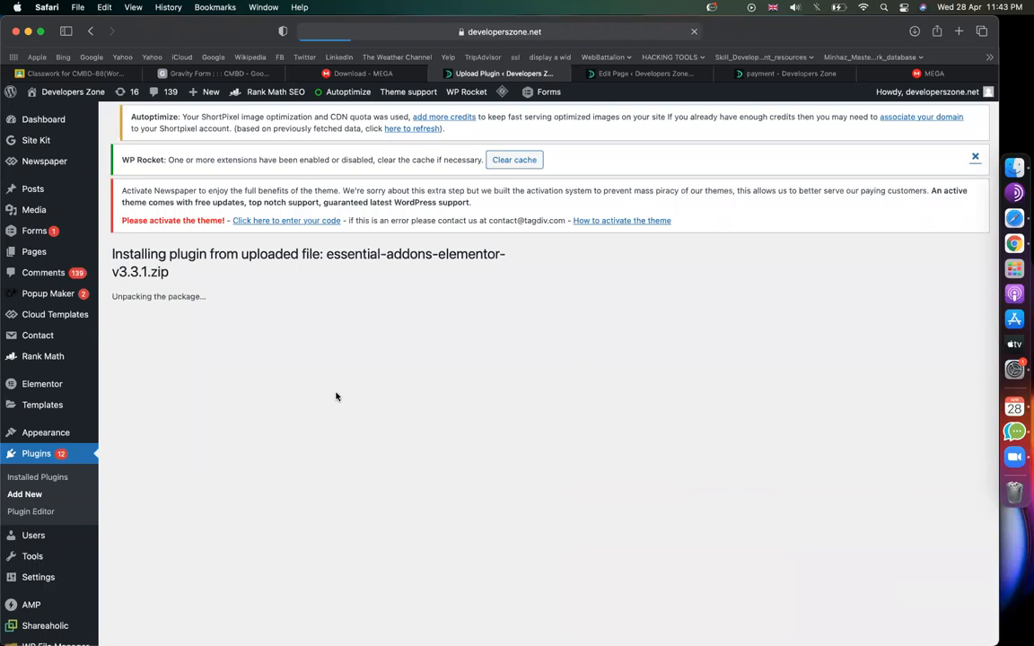
pyautogui.click(148, 363)
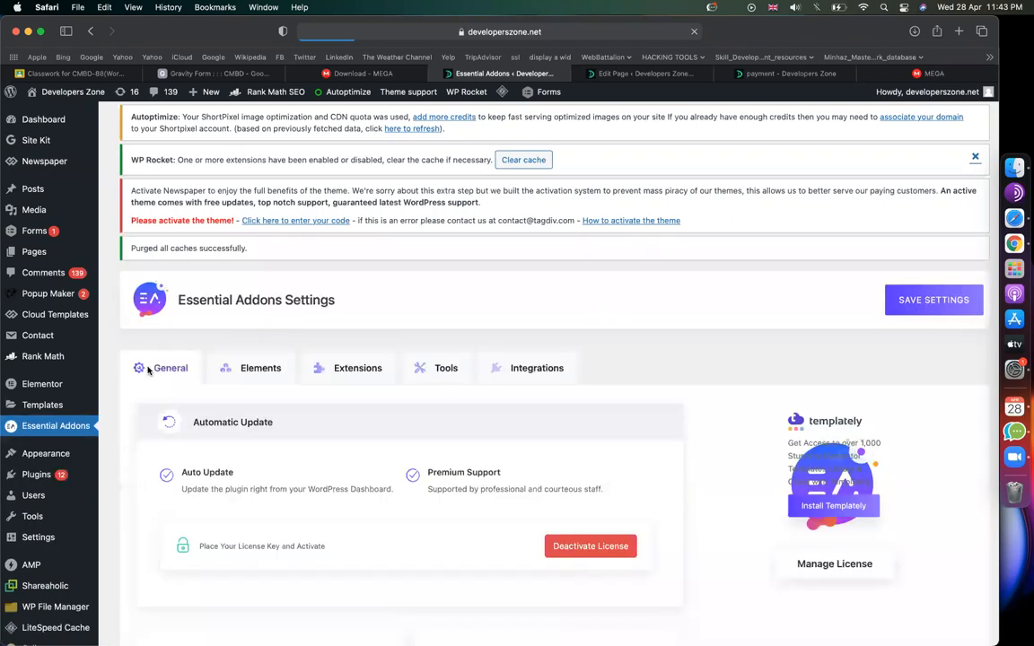
# Deactivate the Gravity Forms Styles Pro plugin in the list of installed plugins
pyautogui.moveTo(33, 253)
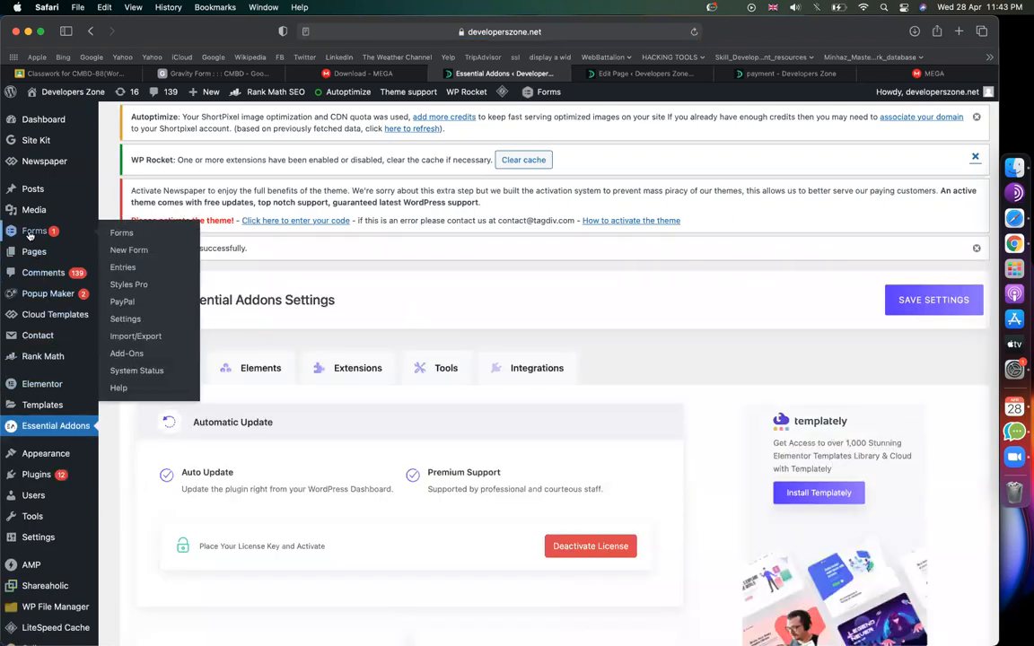
pyautogui.click(40, 480)
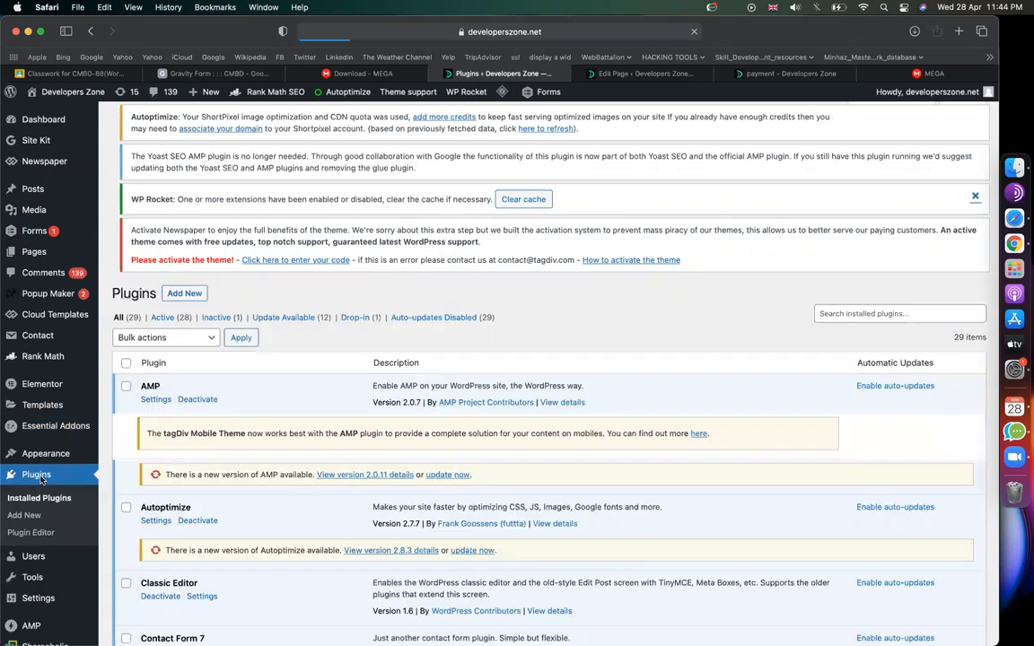
pyautogui.scroll(-15, 224, 445)
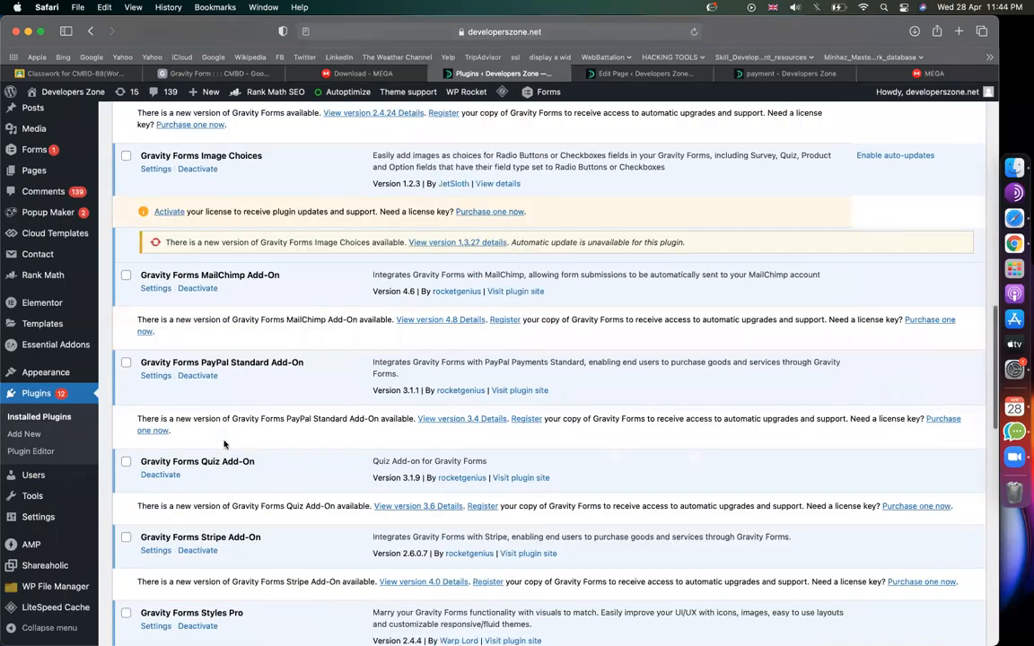
pyautogui.scroll(-3, 222, 460)
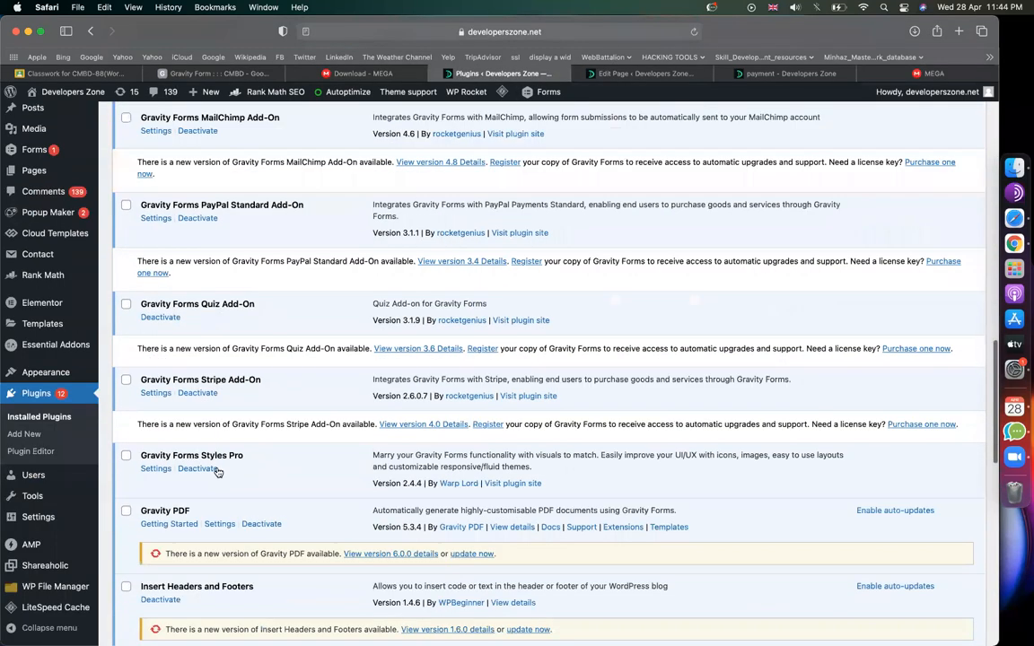
pyautogui.click(212, 471)
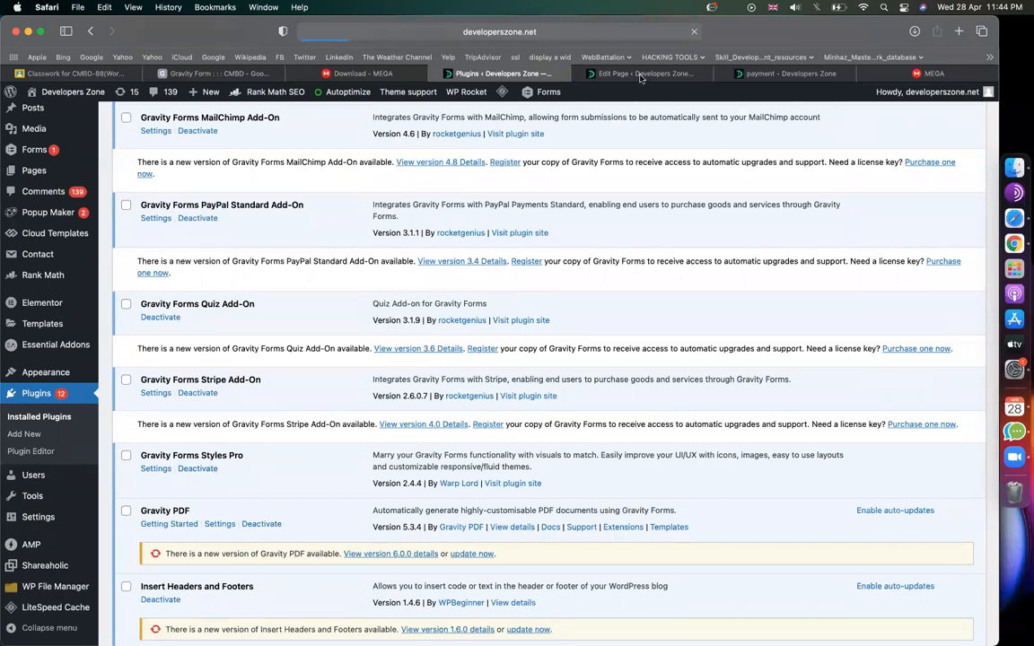
# Delete all content from the body of the payment page and update the page
pyautogui.click(592, 73)
pyautogui.press('super+a')
pyautogui.press('BackSpace')
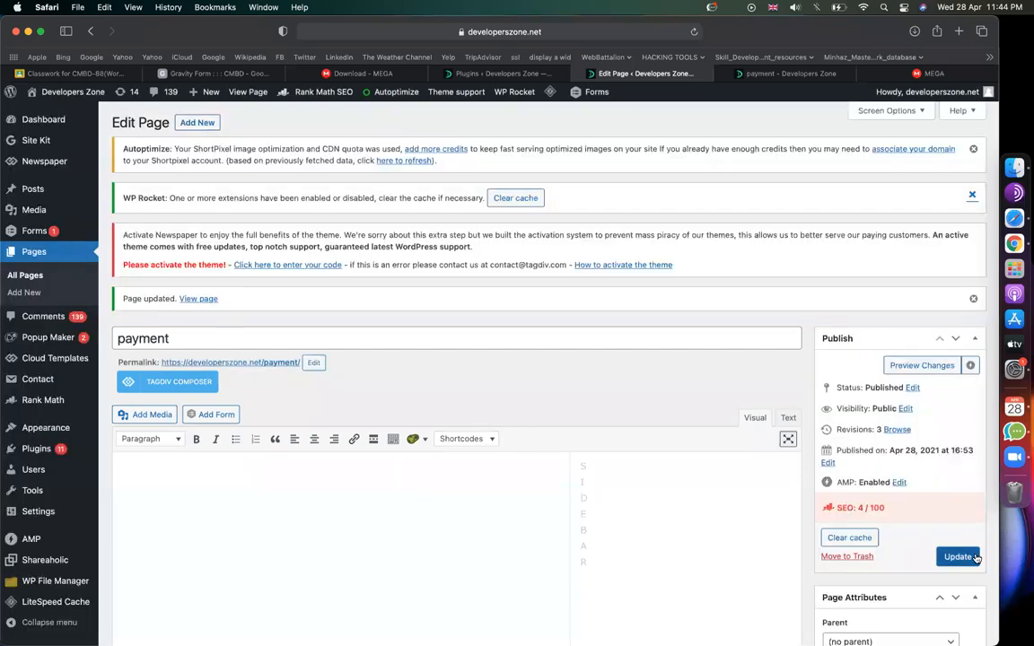
pyautogui.click(957, 556)
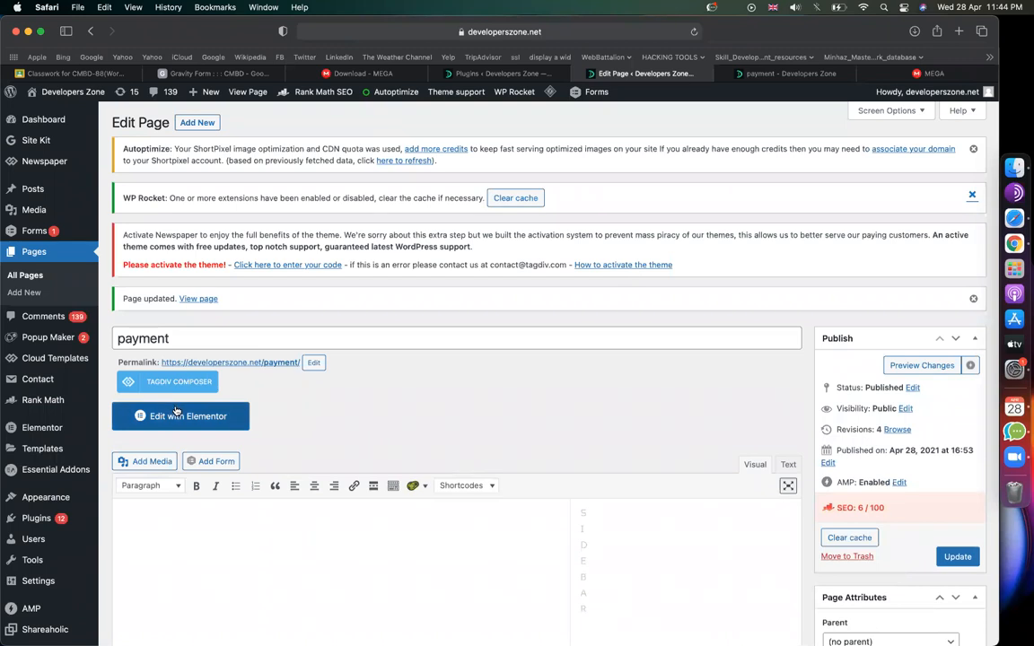
# Edit the payment page with Elementor, set its page layout to Elementor Full Width and update it
pyautogui.click(220, 422)
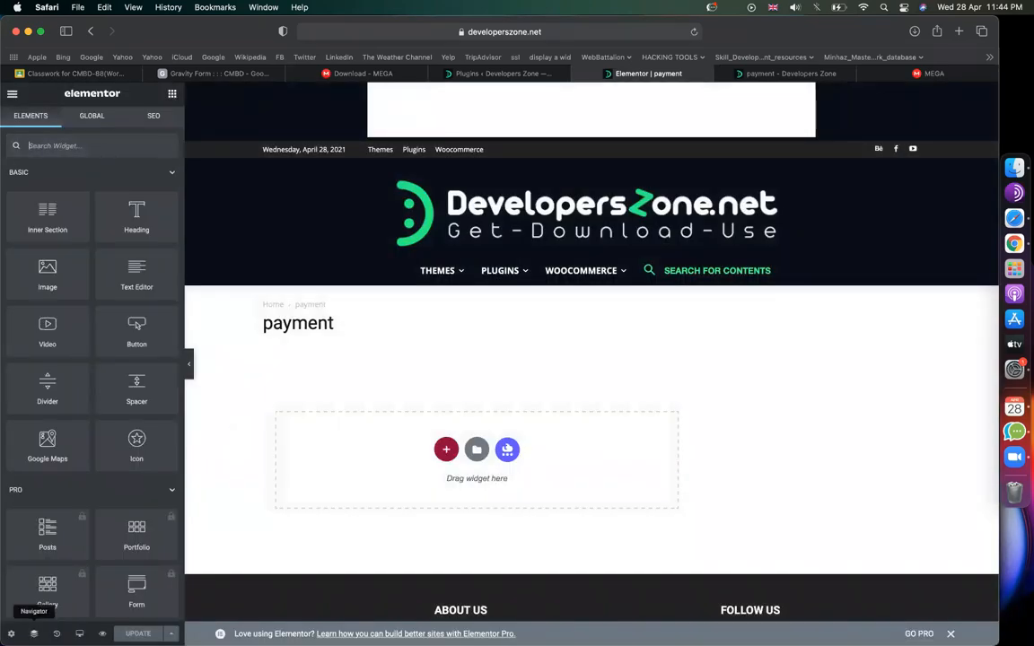
pyautogui.click(11, 634)
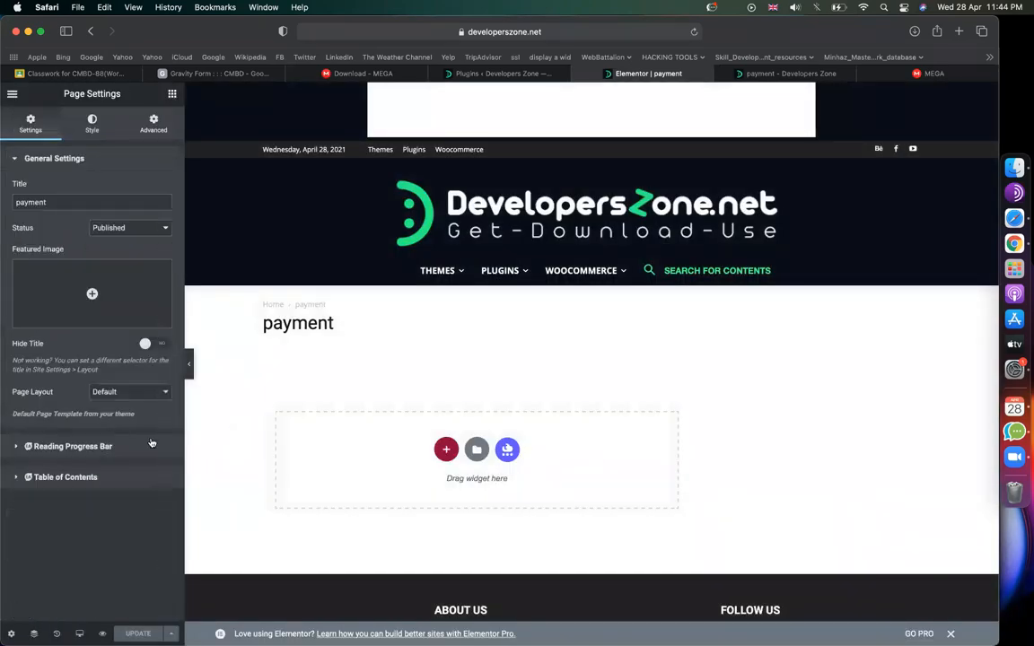
pyautogui.click(126, 395)
pyautogui.click(135, 417)
pyautogui.click(139, 634)
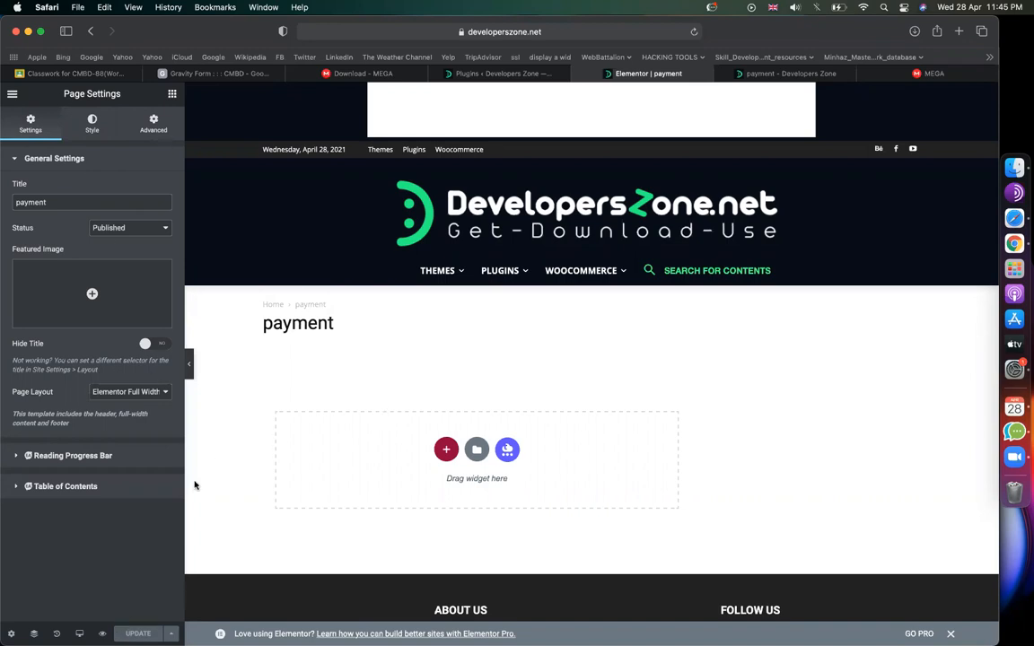
# Examine the Elementor widget list, especially the widgets in the Essential Addons category
pyautogui.click(171, 95)
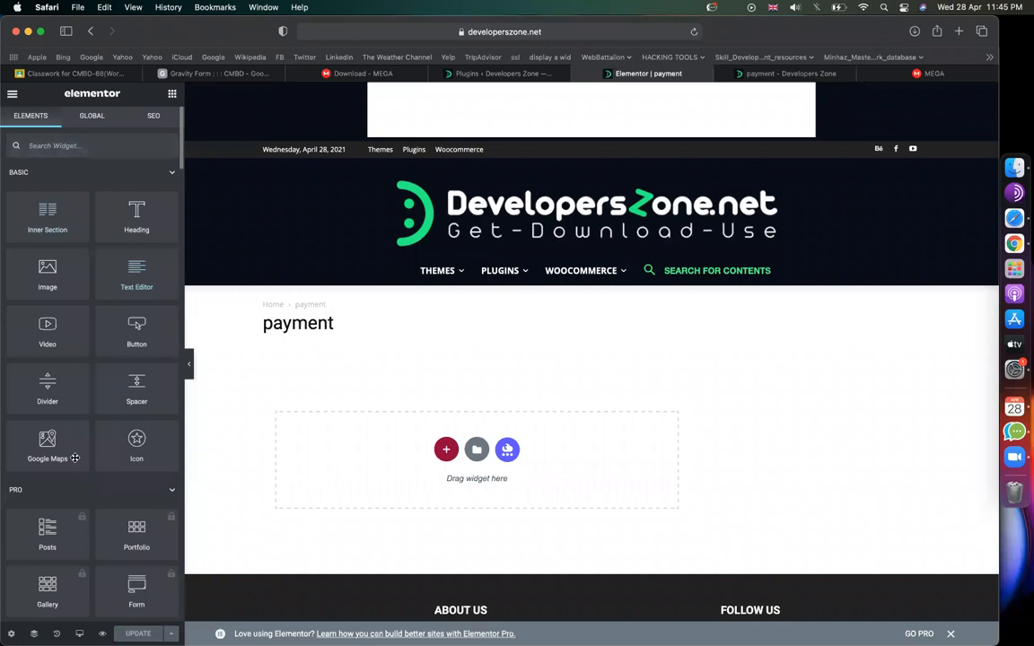
pyautogui.scroll(-3, 75, 457)
pyautogui.scroll(-15, 74, 458)
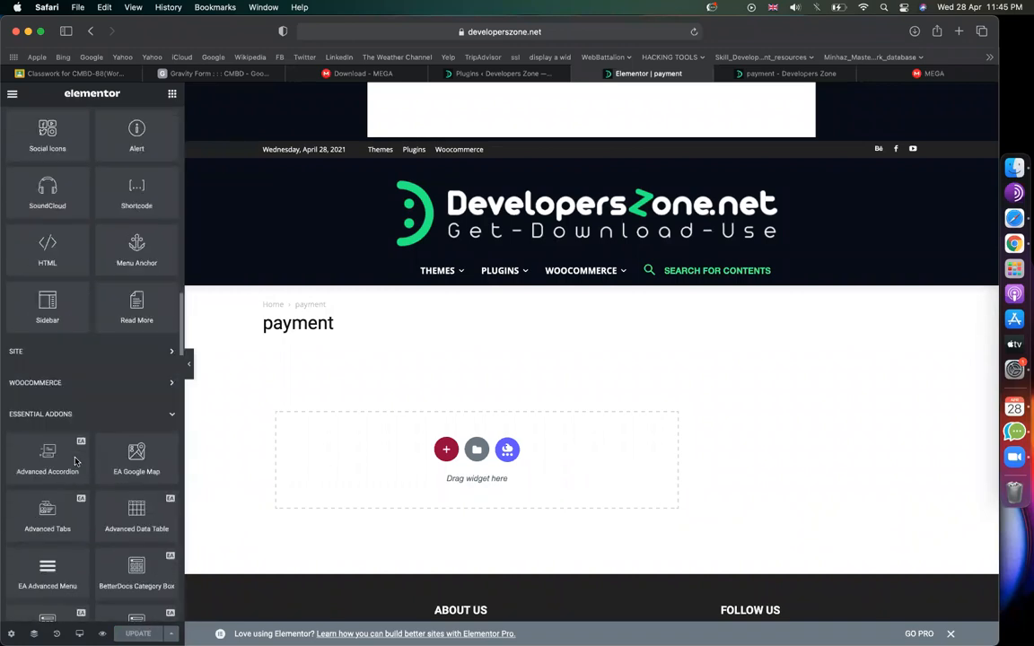
pyautogui.scroll(-3, 65, 325)
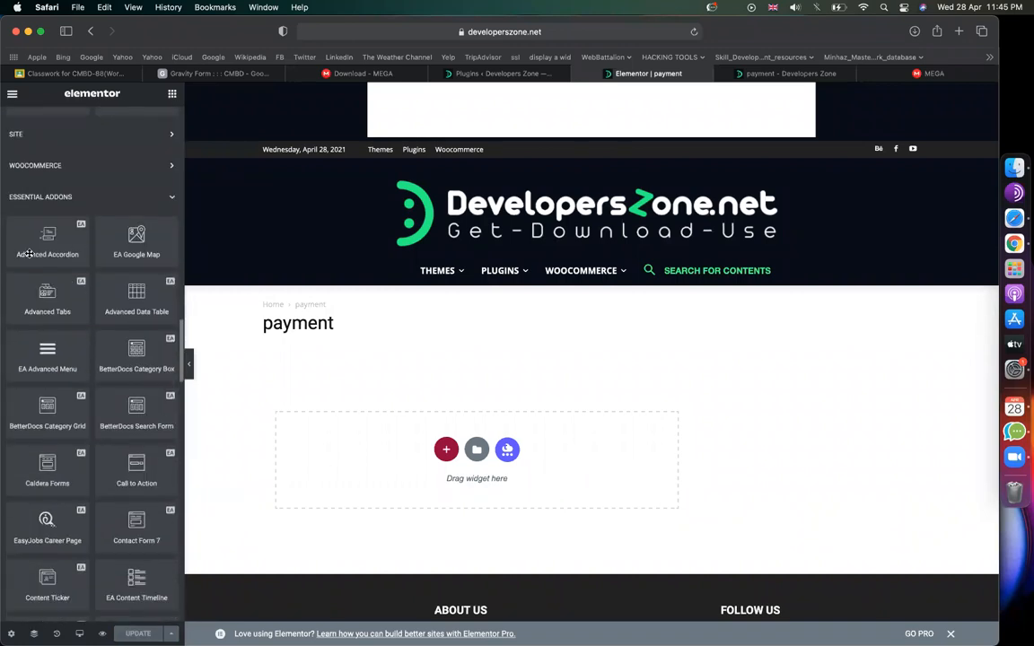
pyautogui.scroll(-1, 68, 424)
pyautogui.scroll(-1, 68, 425)
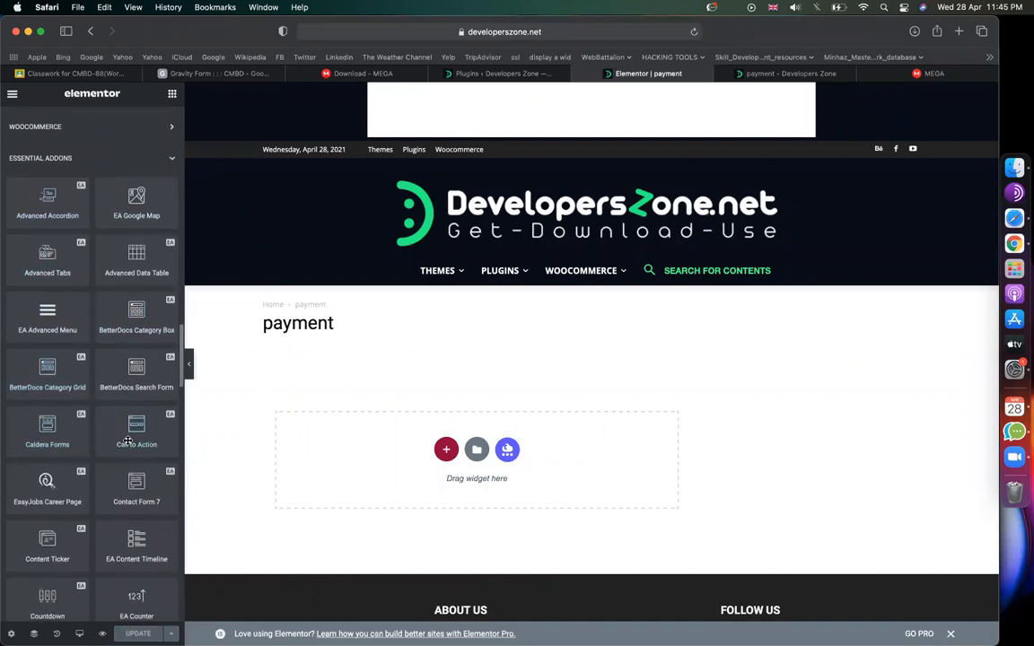
pyautogui.scroll(-3, 114, 441)
pyautogui.scroll(-3, 71, 444)
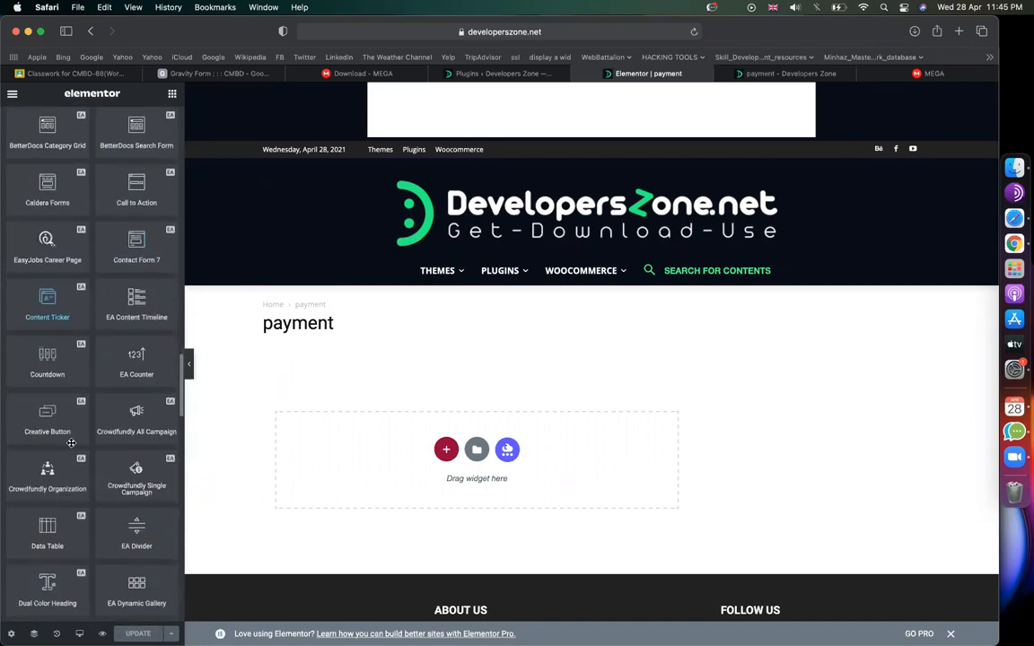
pyautogui.scroll(-4, 71, 443)
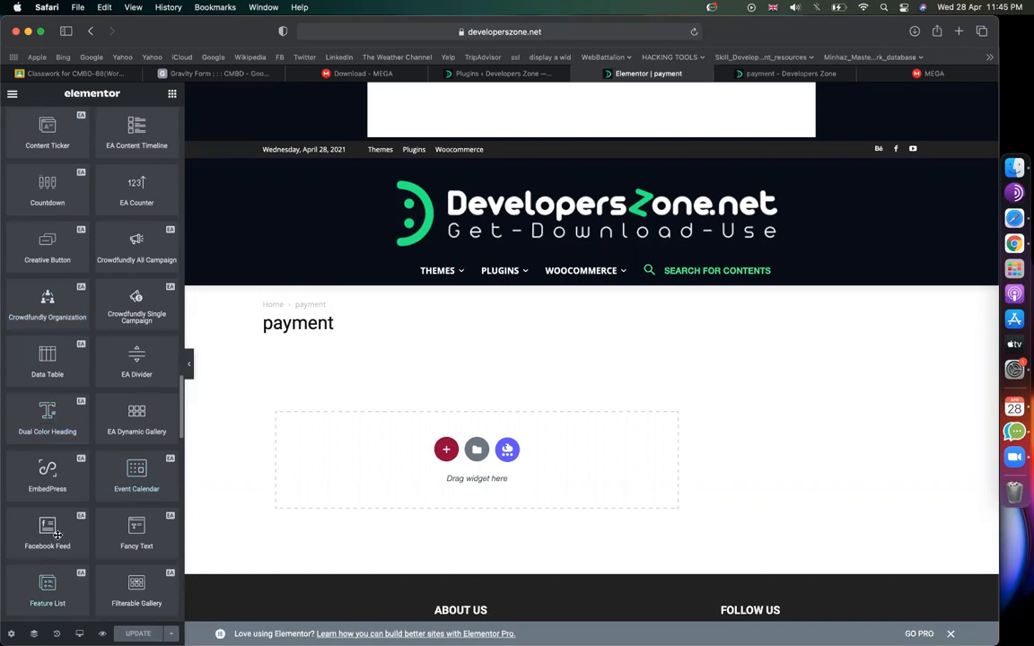
pyautogui.scroll(12, 57, 530)
pyautogui.scroll(15, 58, 535)
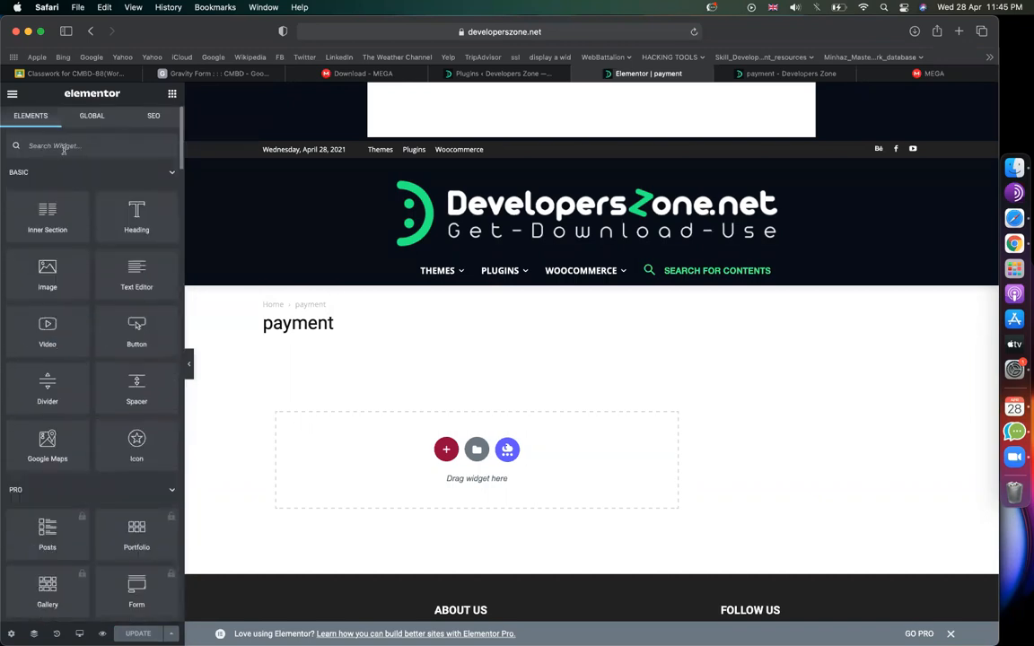
# Find the Gravity Forms widget with the search "gra", place it on the page and select payment form as its form
pyautogui.write('gra')
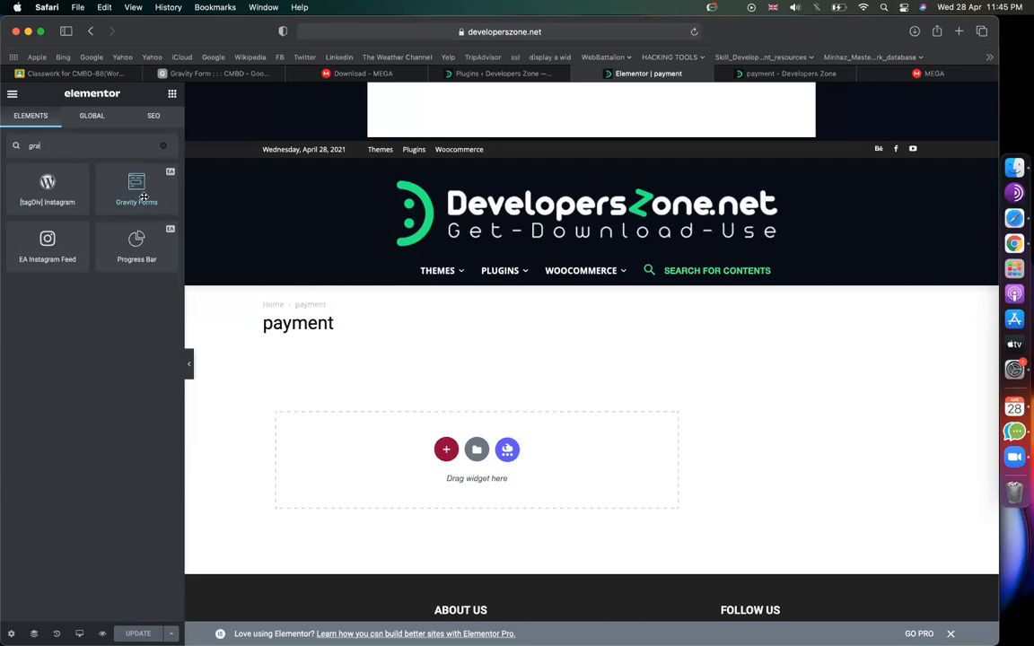
pyautogui.moveTo(125, 178); pyautogui.dragTo(352, 457)
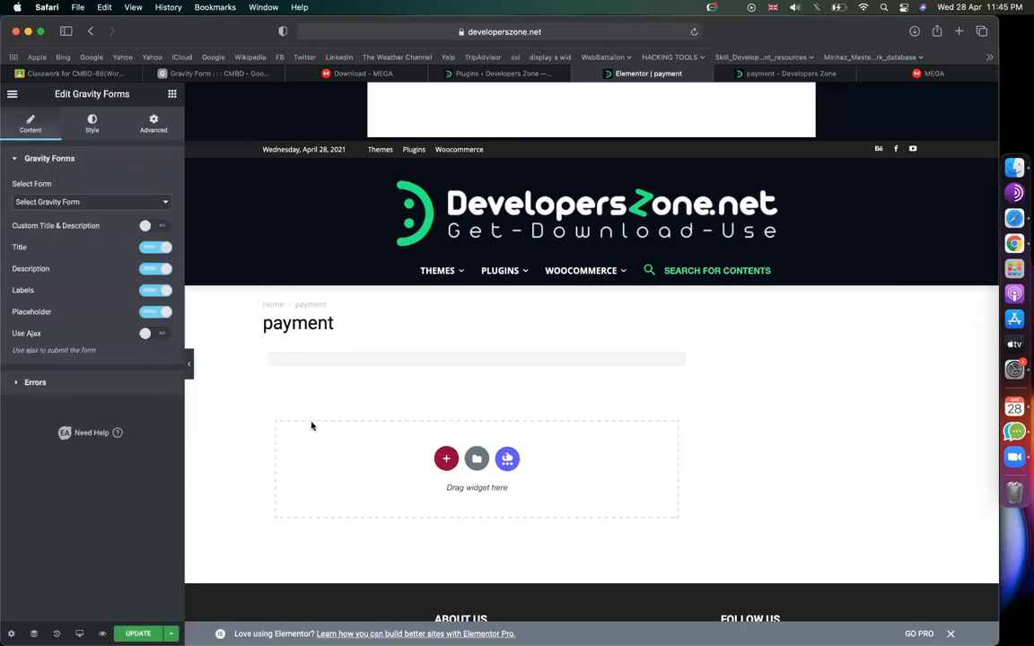
pyautogui.click(97, 201)
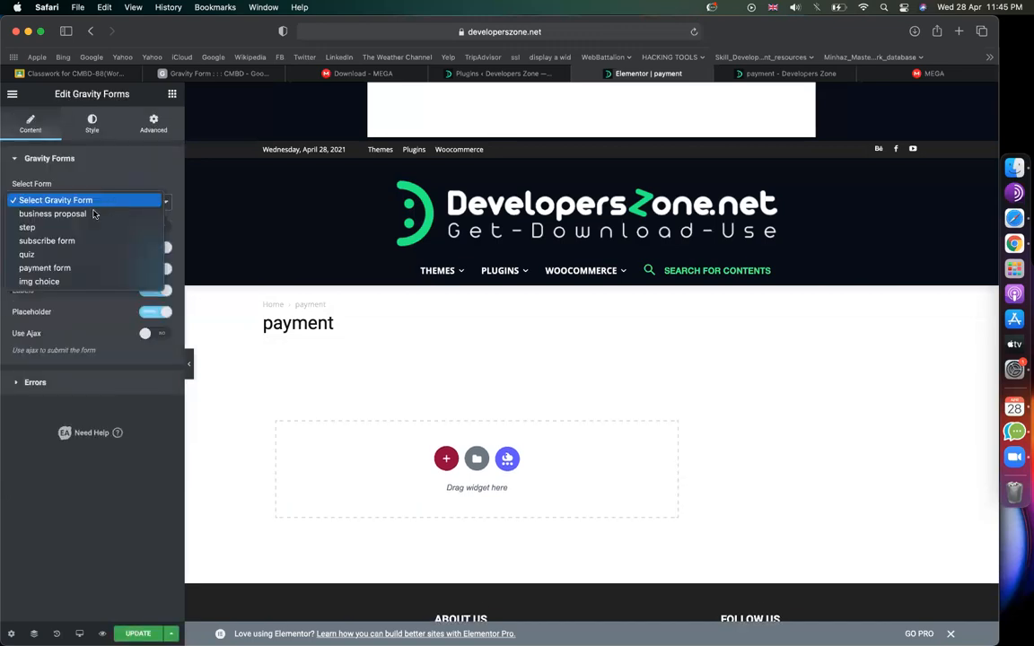
pyautogui.click(70, 269)
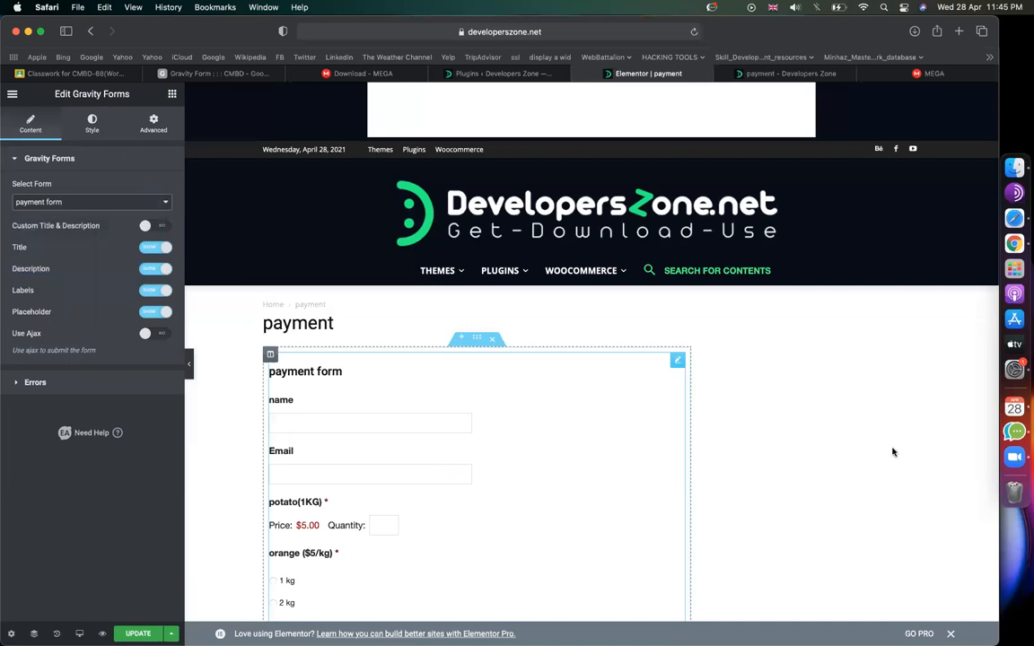
# Set the Gravity Forms widget's padding to 100 px on all four sides and check the form in the preview
pyautogui.scroll(-4, 894, 450)
pyautogui.scroll(1, 894, 451)
pyautogui.scroll(-3, 894, 451)
pyautogui.scroll(4, 893, 450)
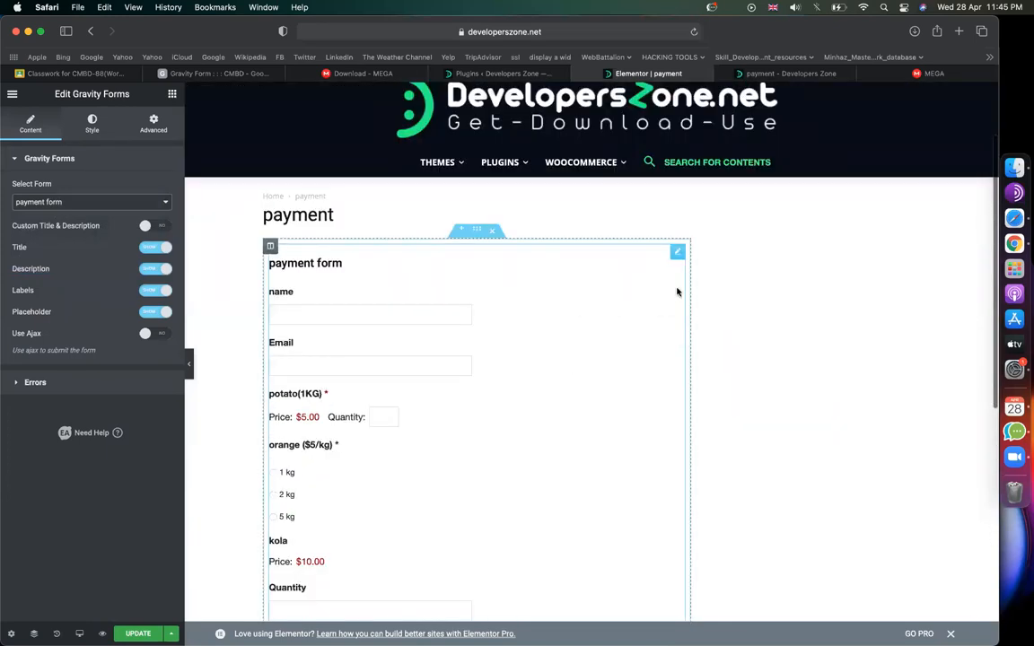
pyautogui.click(153, 125)
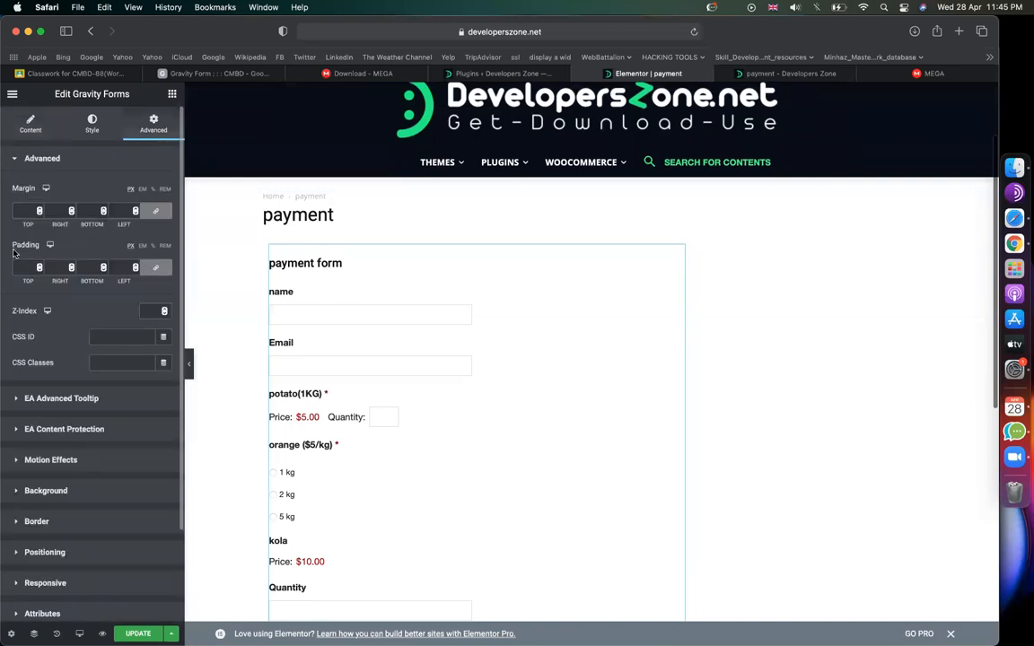
pyautogui.write('100')
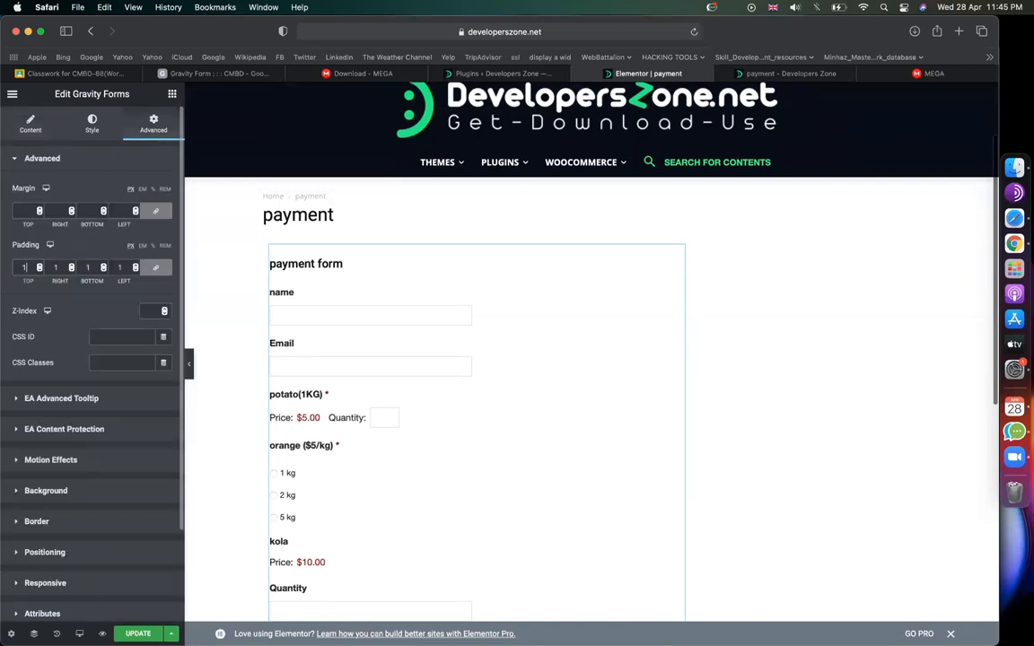
pyautogui.scroll(-3, 444, 369)
pyautogui.scroll(1, 443, 368)
pyautogui.scroll(-2, 444, 368)
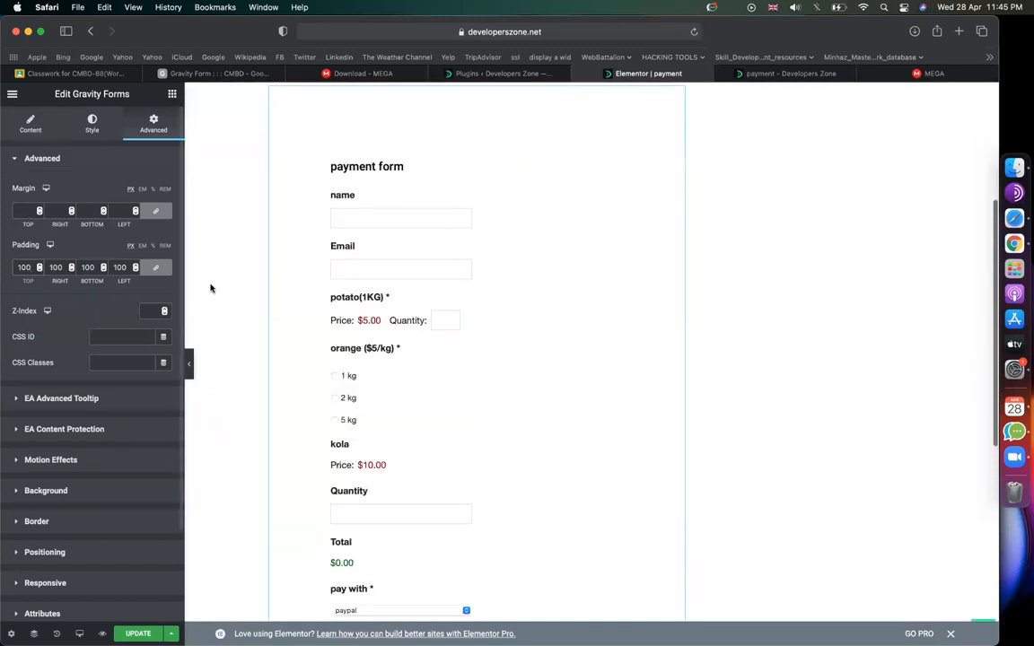
# Give the Gravity Forms widget's form container a very light grey background colour
pyautogui.scroll(3, 425, 316)
pyautogui.click(92, 126)
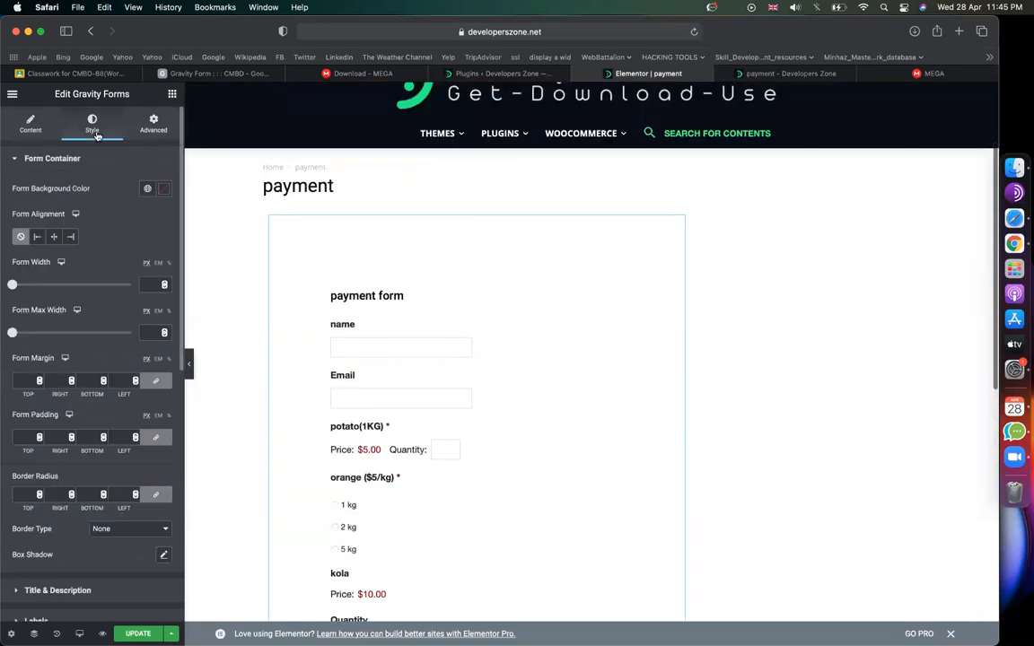
pyautogui.scroll(-6, 48, 383)
pyautogui.scroll(2, 54, 269)
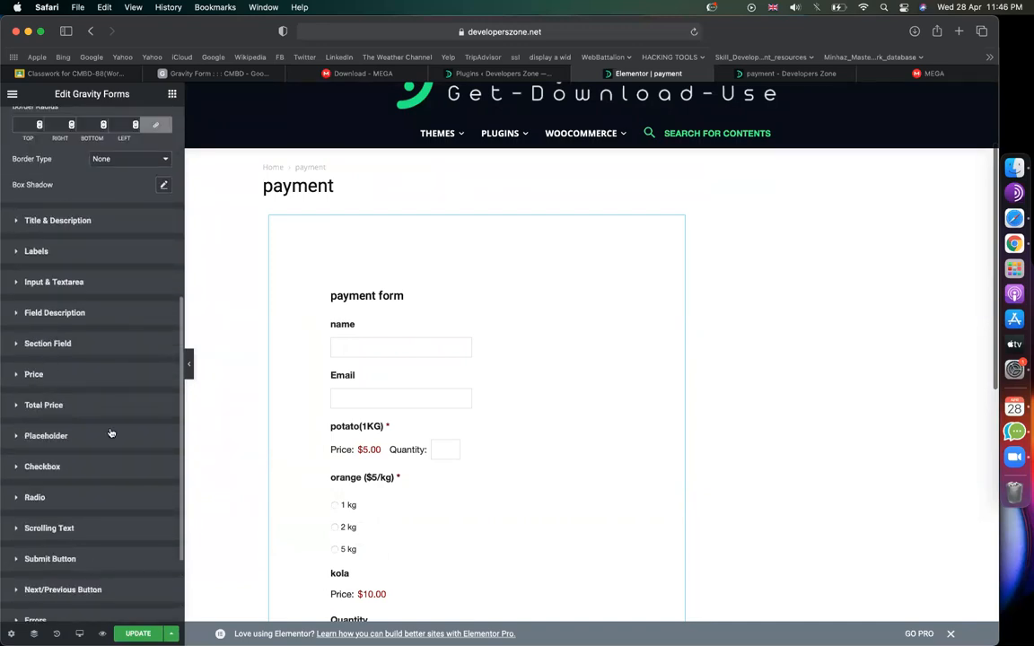
pyautogui.scroll(1, 110, 433)
pyautogui.scroll(5, 111, 431)
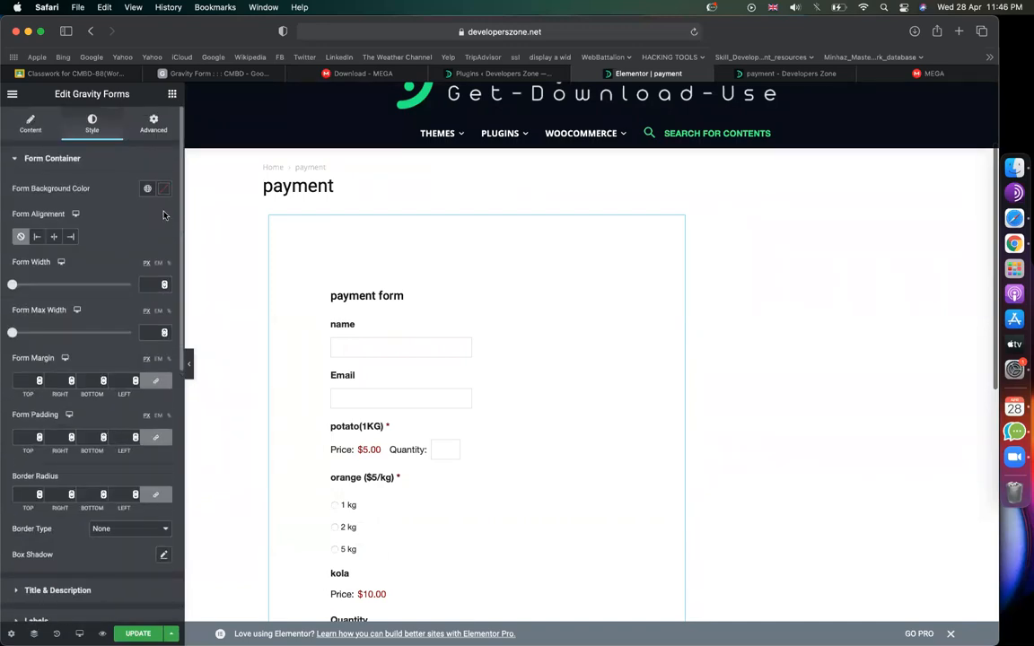
pyautogui.click(164, 189)
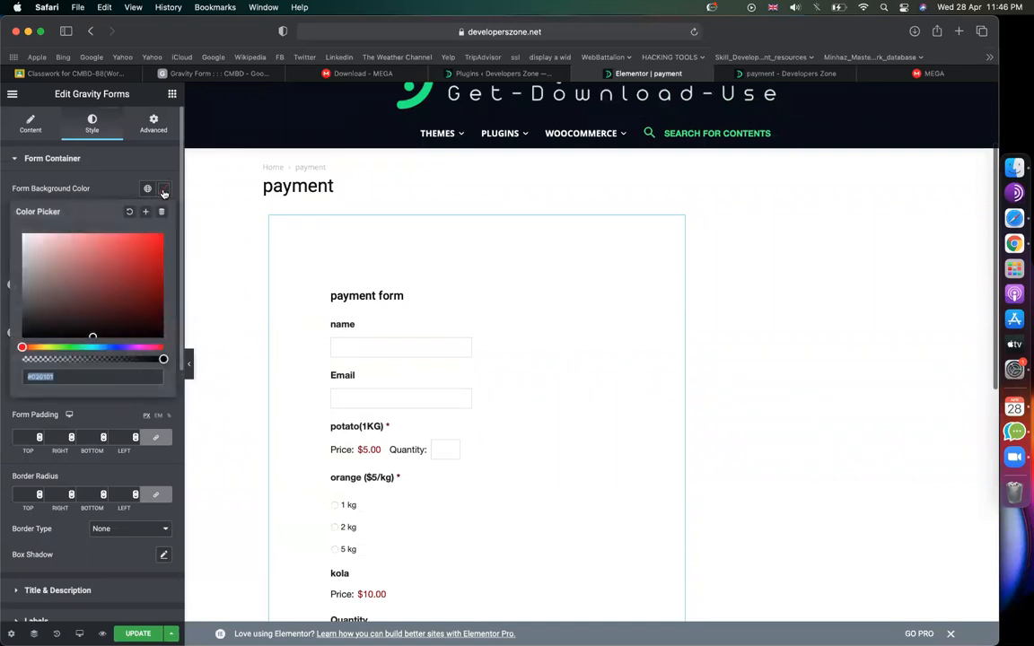
pyautogui.click(163, 191)
pyautogui.click(164, 190)
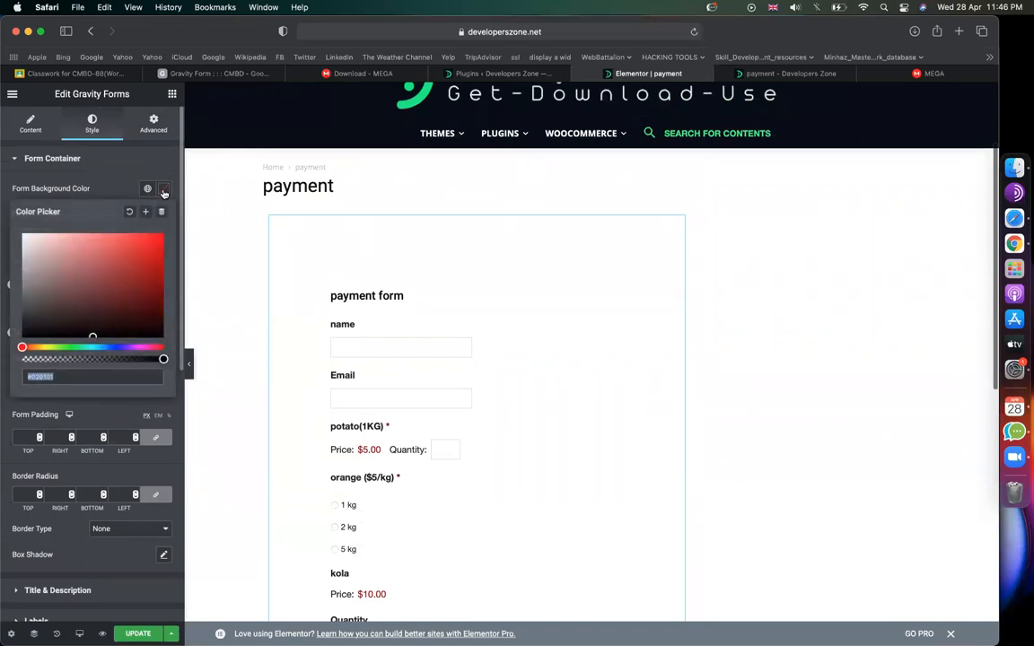
pyautogui.click(28, 245)
pyautogui.click(30, 242)
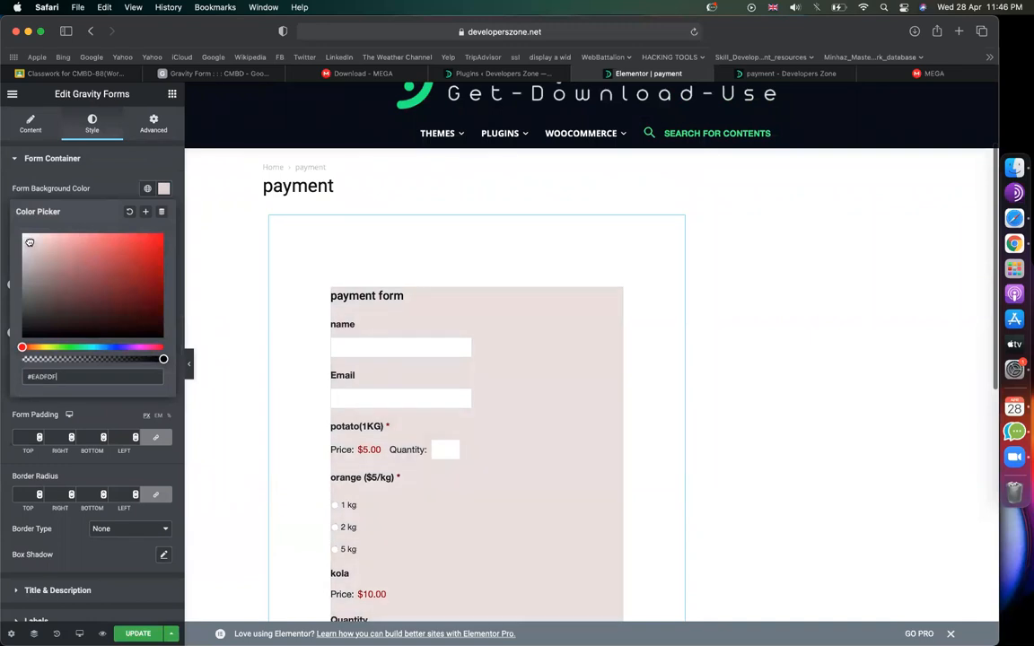
pyautogui.click(22, 238)
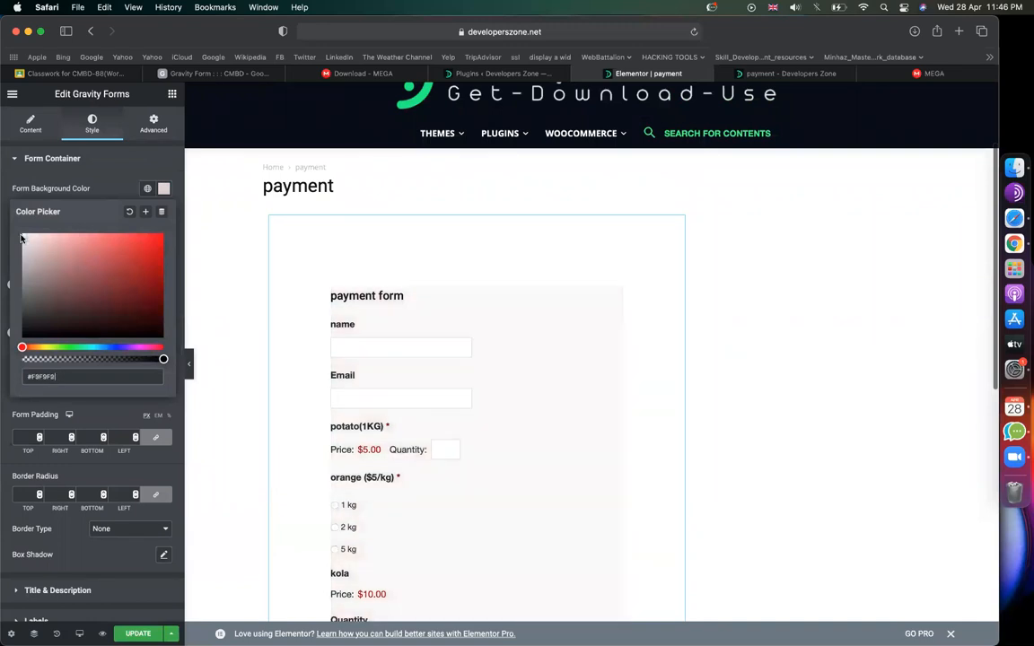
pyautogui.click(164, 188)
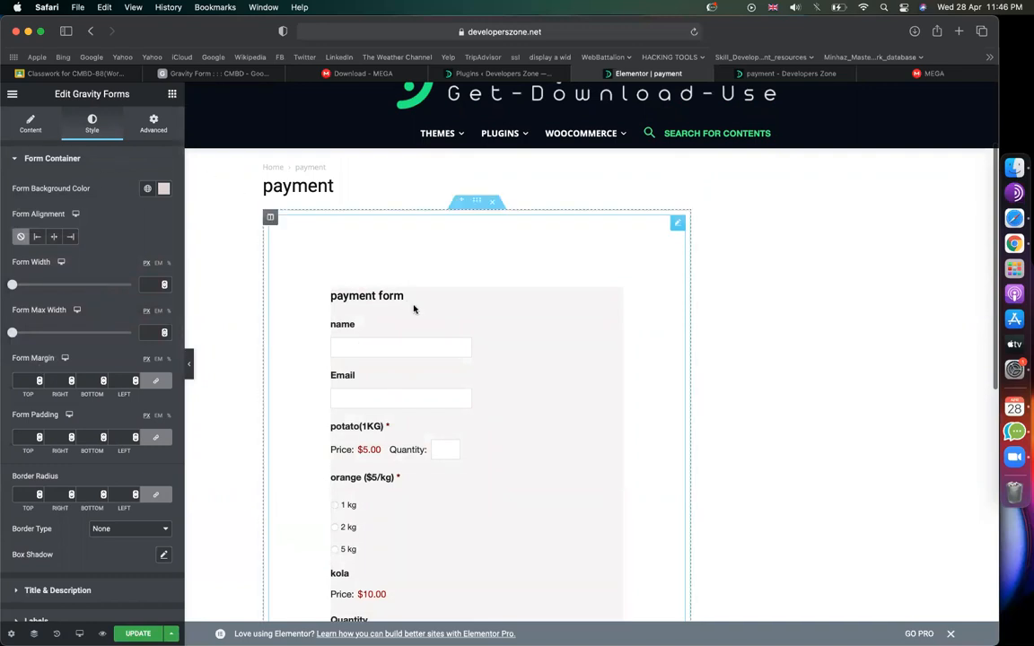
# Review the Gravity Forms widget's advanced settings and check the whole form in the preview
pyautogui.click(153, 124)
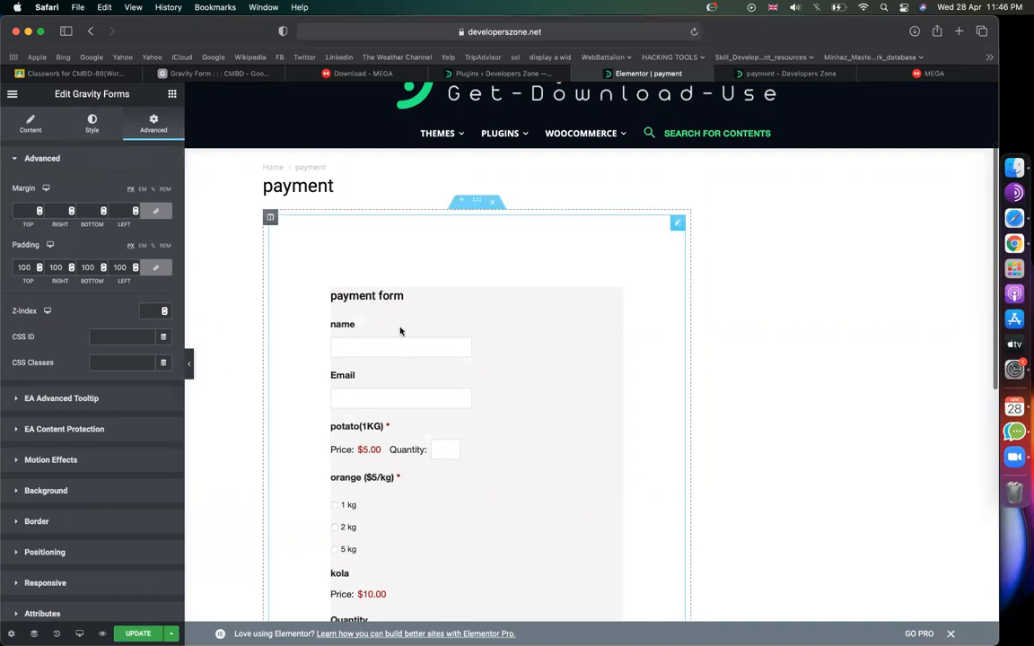
pyautogui.scroll(-4, 402, 337)
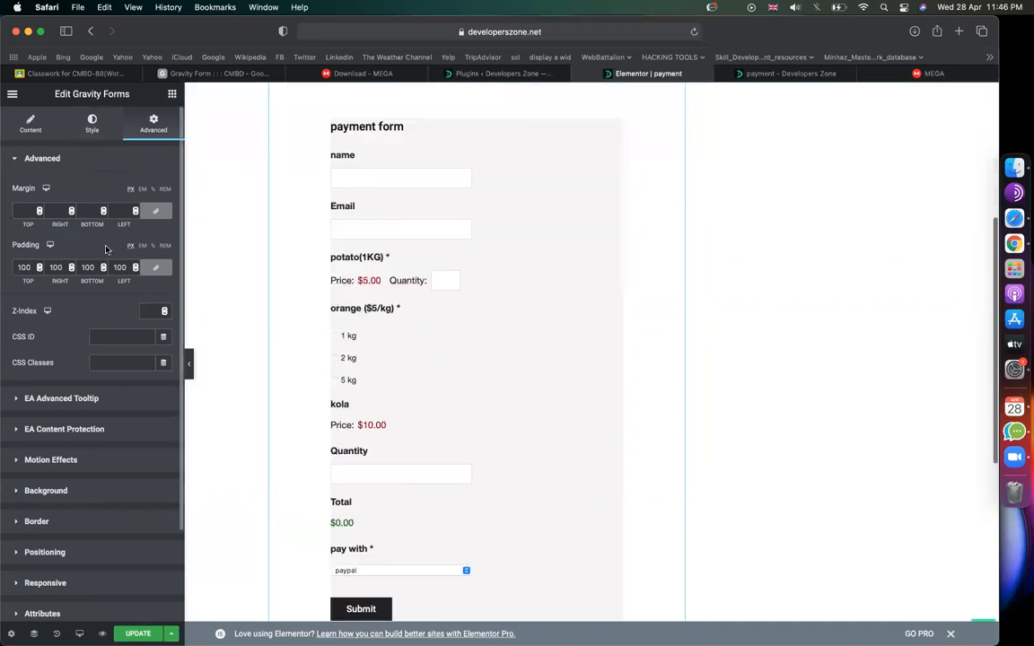
pyautogui.scroll(-3, 64, 449)
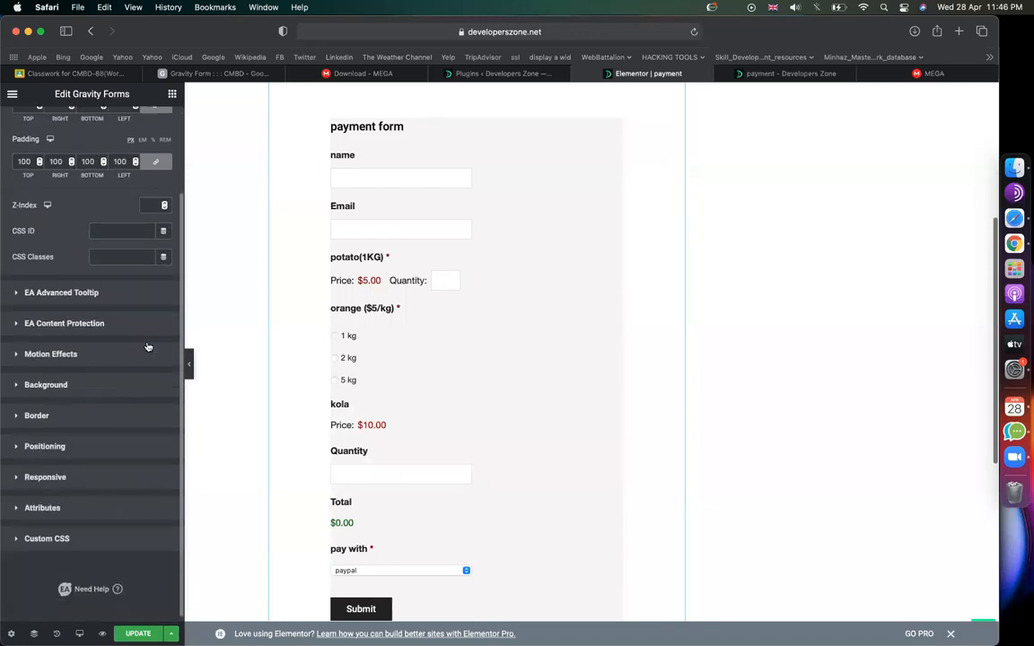
pyautogui.scroll(3, 131, 396)
pyautogui.scroll(5, 531, 238)
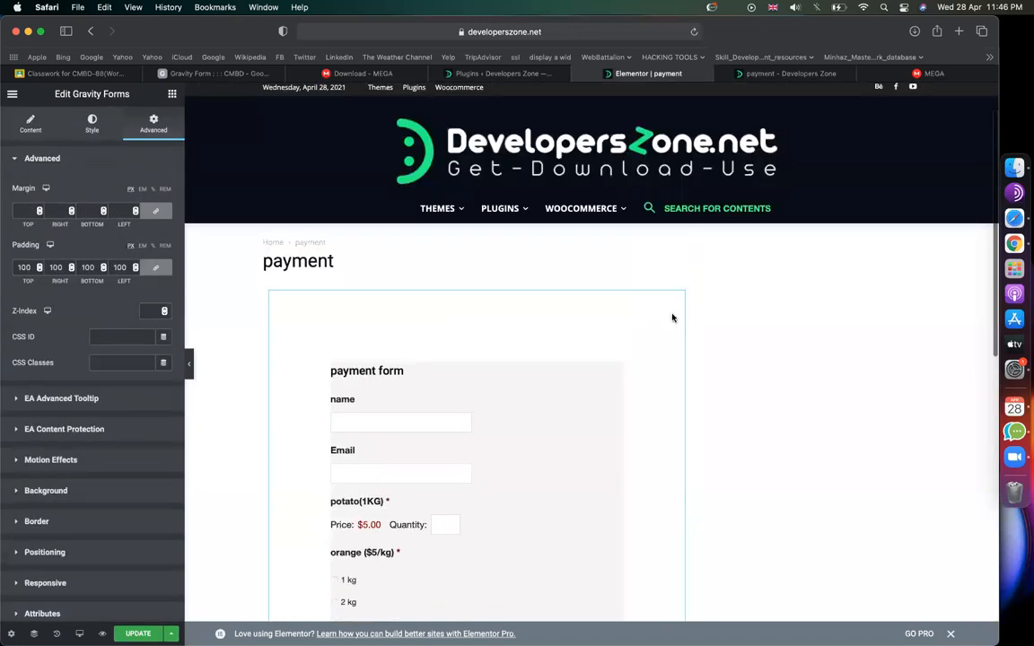
pyautogui.scroll(-3, 117, 476)
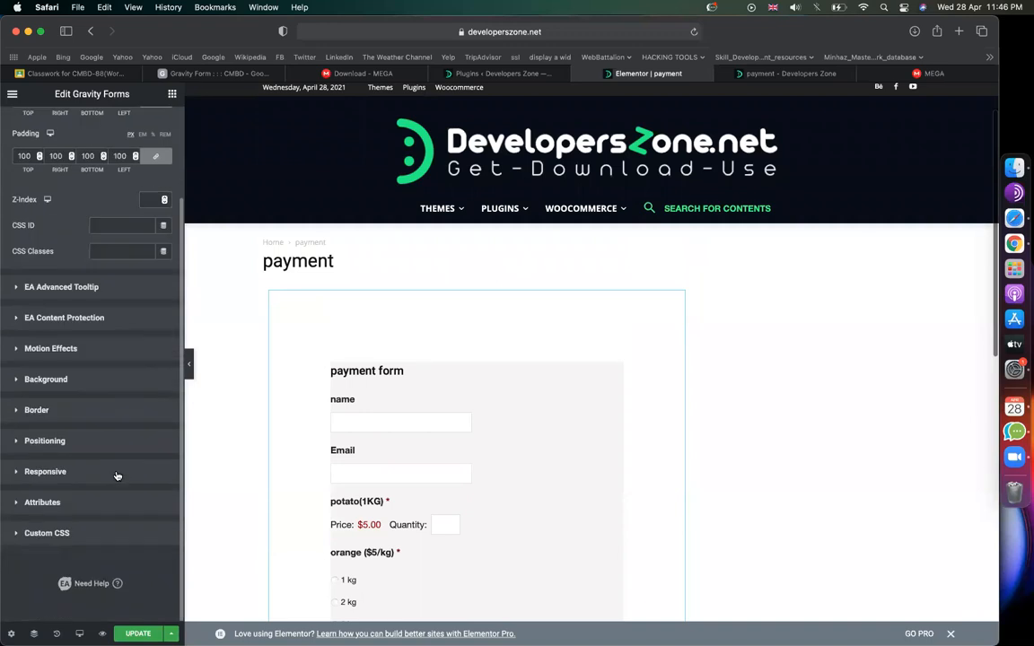
pyautogui.scroll(3, 88, 377)
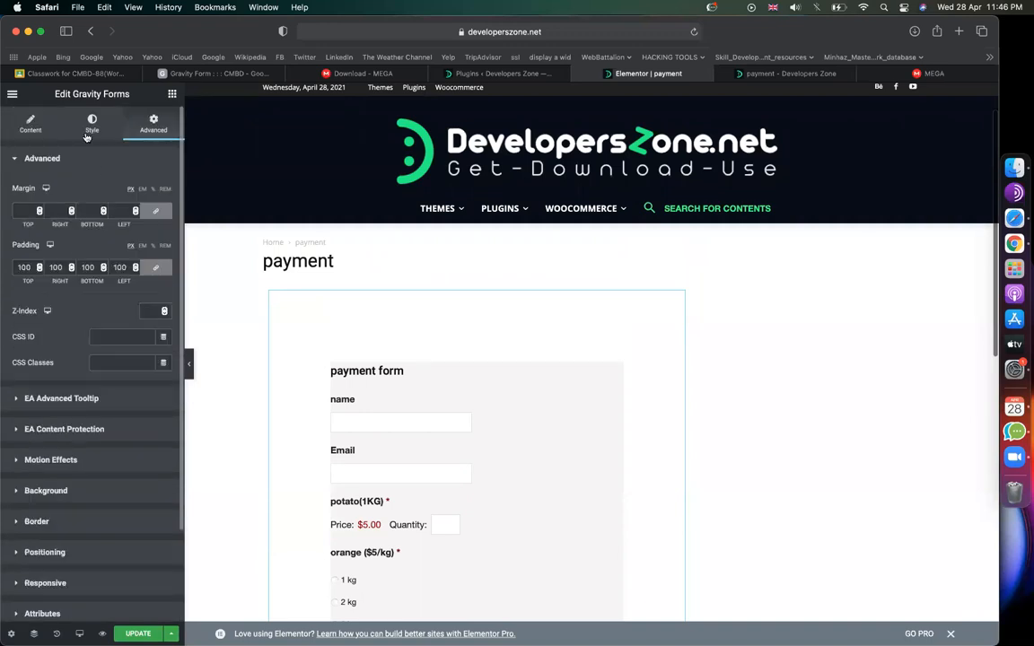
# Set the form title's typography size to 31 px in the widget's title and description styling
pyautogui.click(91, 126)
pyautogui.scroll(-8, 100, 296)
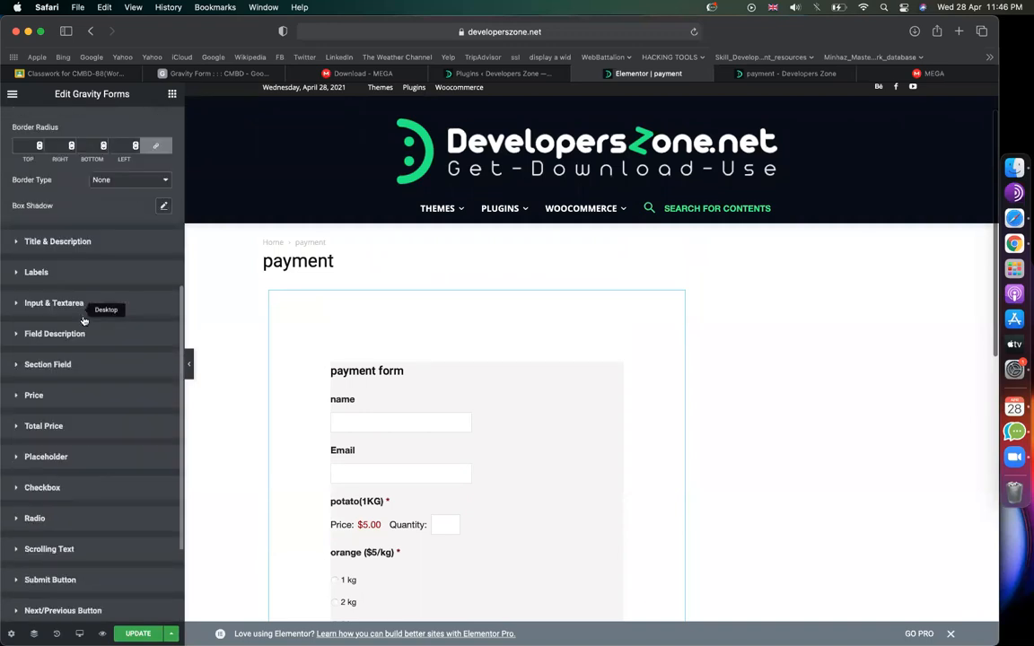
pyautogui.click(104, 243)
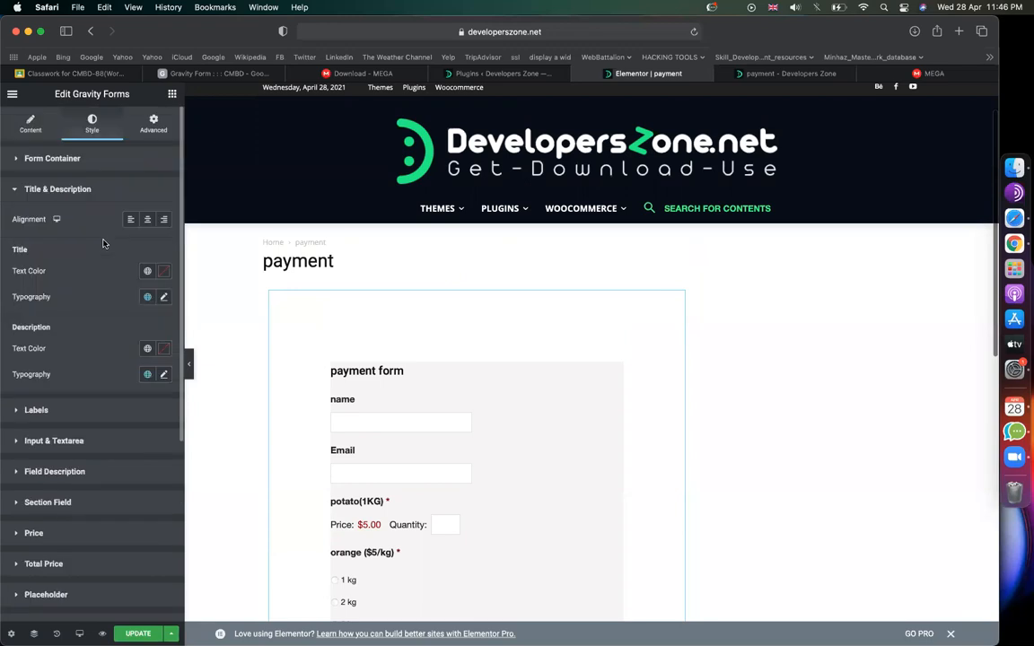
pyautogui.click(164, 297)
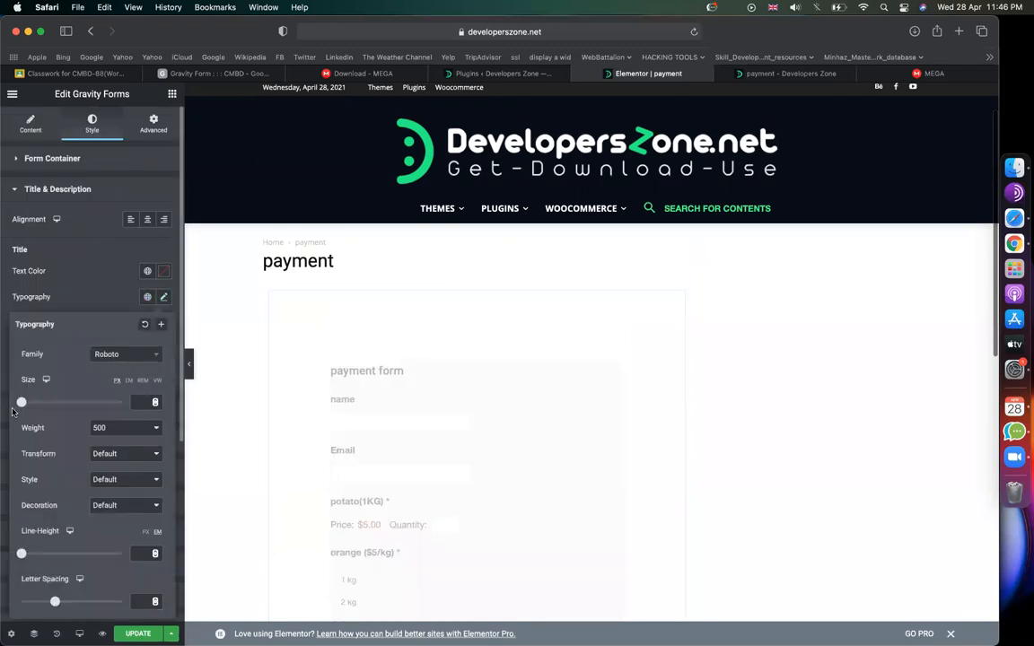
pyautogui.moveTo(24, 405)
pyautogui.mouseDown()
pyautogui.moveTo(45, 407)
pyautogui.moveTo(36, 403)
pyautogui.mouseUp()
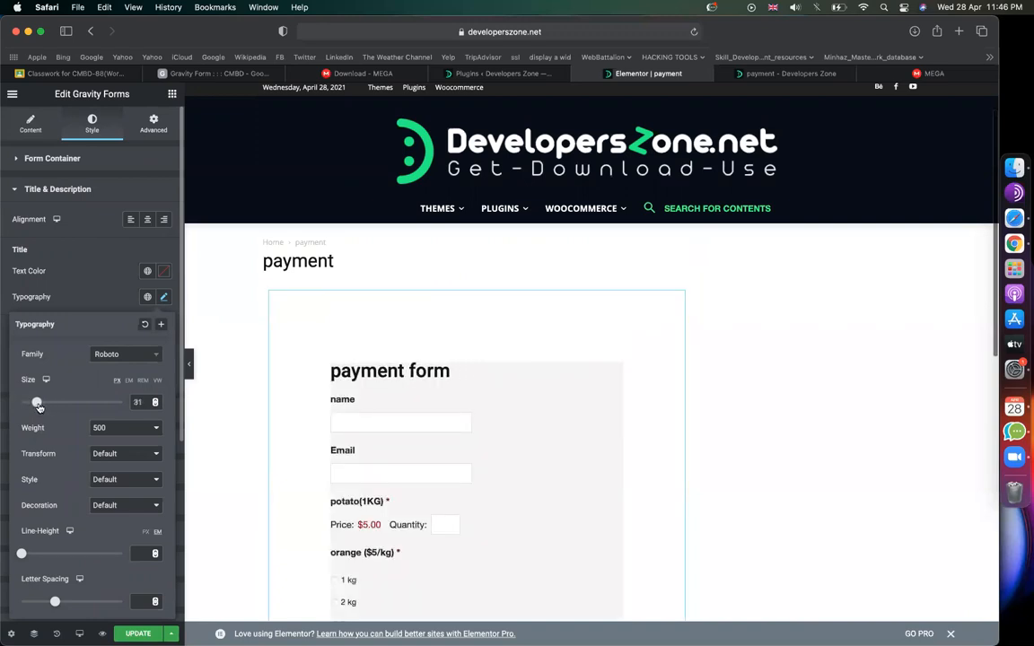
pyautogui.click(162, 300)
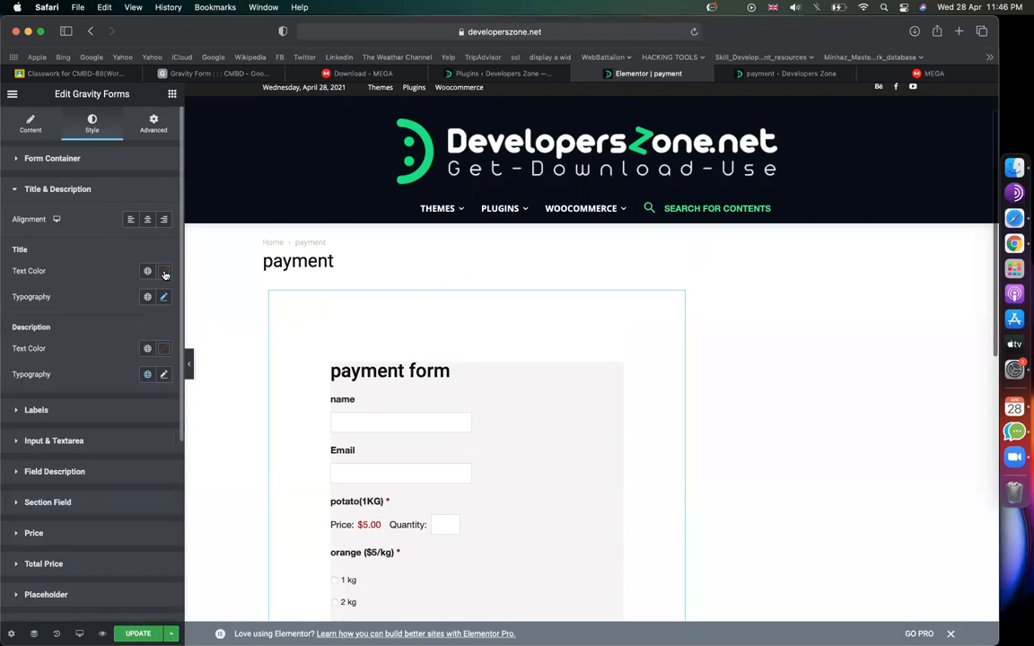
# Set the form title's text colour to brown #5B2C13
pyautogui.click(164, 272)
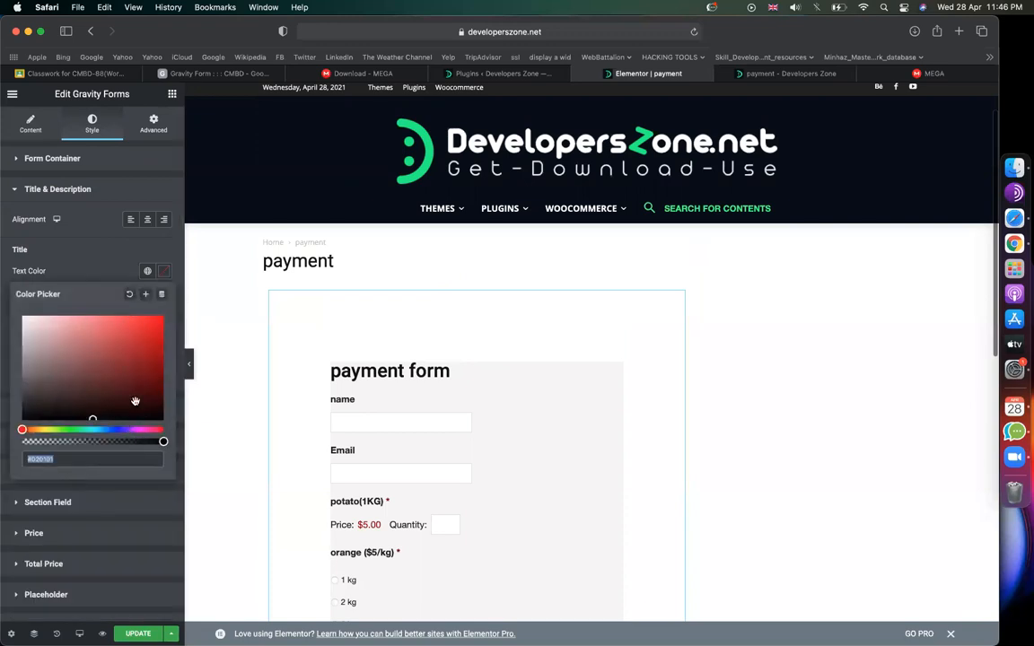
pyautogui.click(127, 430)
pyautogui.click(31, 431)
pyautogui.click(142, 392)
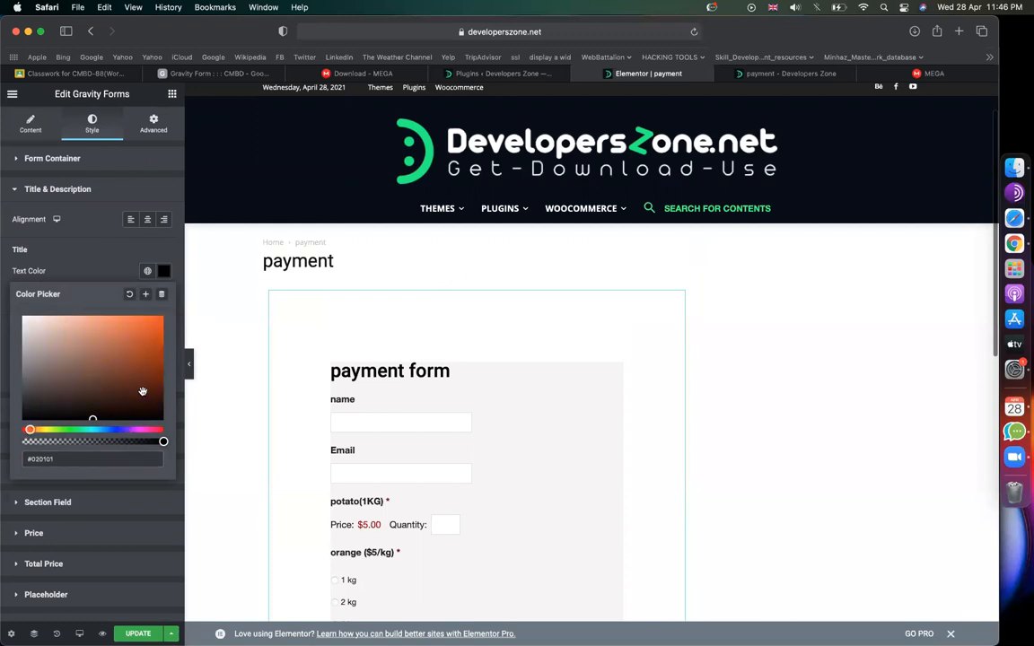
pyautogui.click(131, 380)
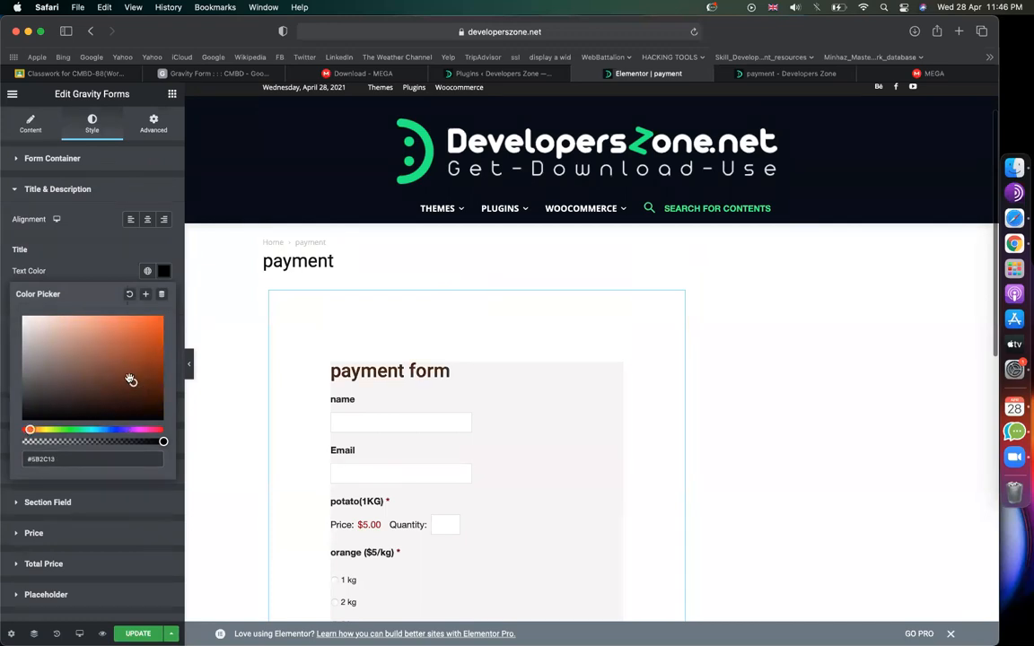
pyautogui.click(163, 272)
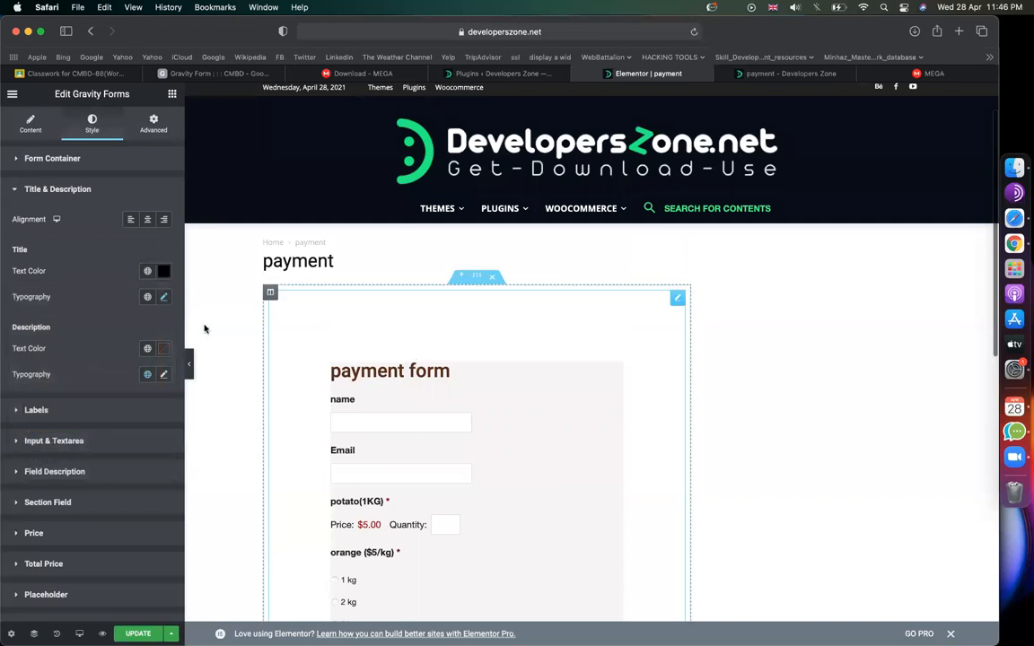
# Set the form labels' typography size to 18 px
pyautogui.scroll(-2, 150, 401)
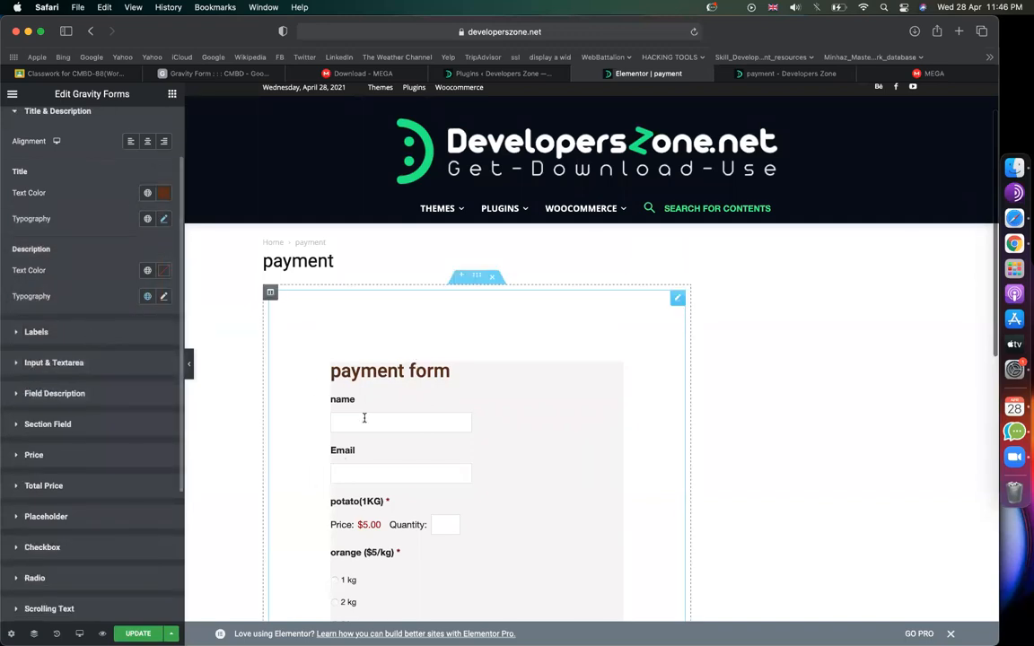
pyautogui.click(94, 331)
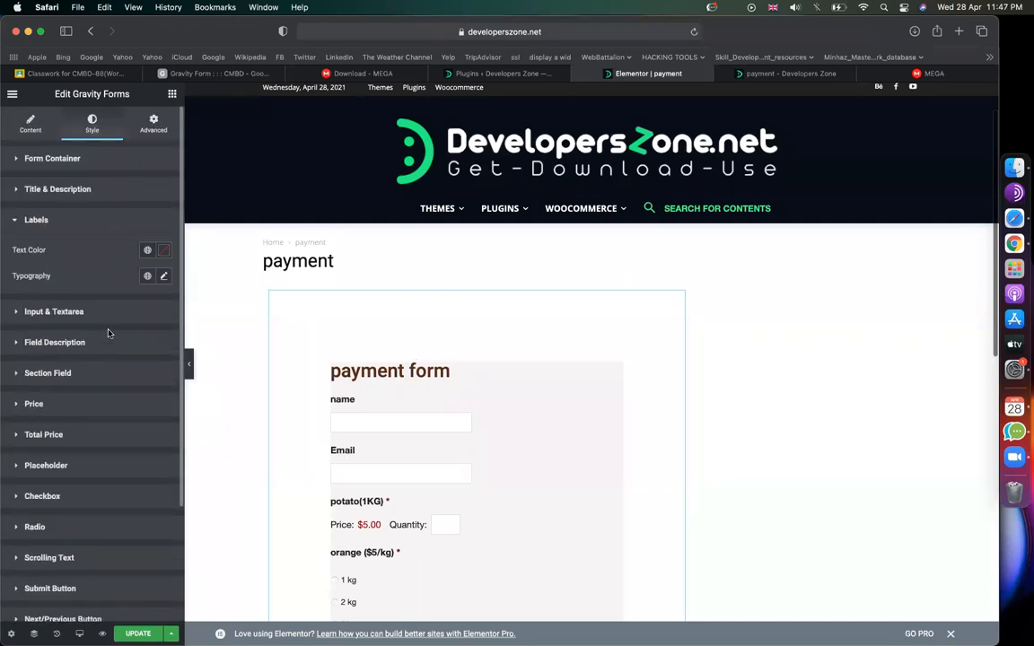
pyautogui.click(166, 276)
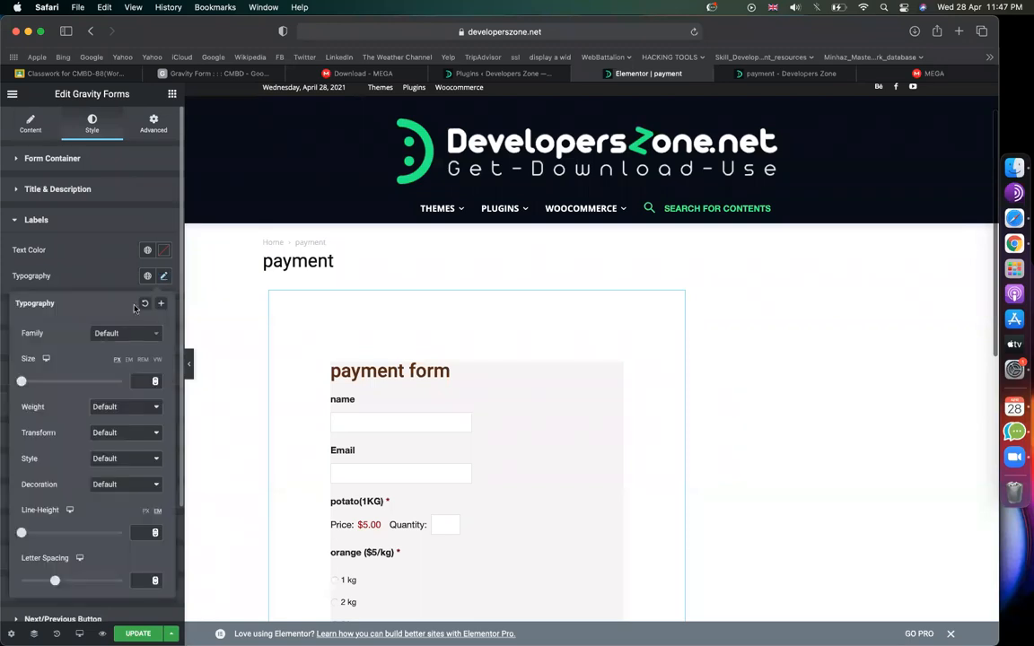
pyautogui.moveTo(23, 382); pyautogui.dragTo(31, 386)
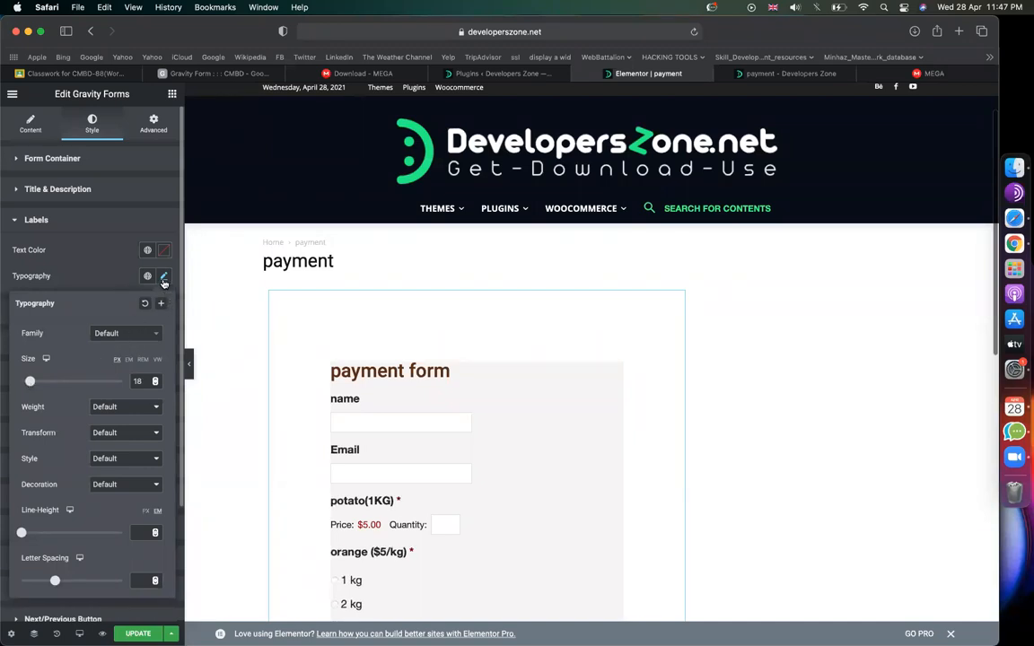
pyautogui.click(163, 276)
# Set the form labels' text colour to light orange #DAA763 and check the labels in the preview
pyautogui.click(163, 251)
pyautogui.click(105, 347)
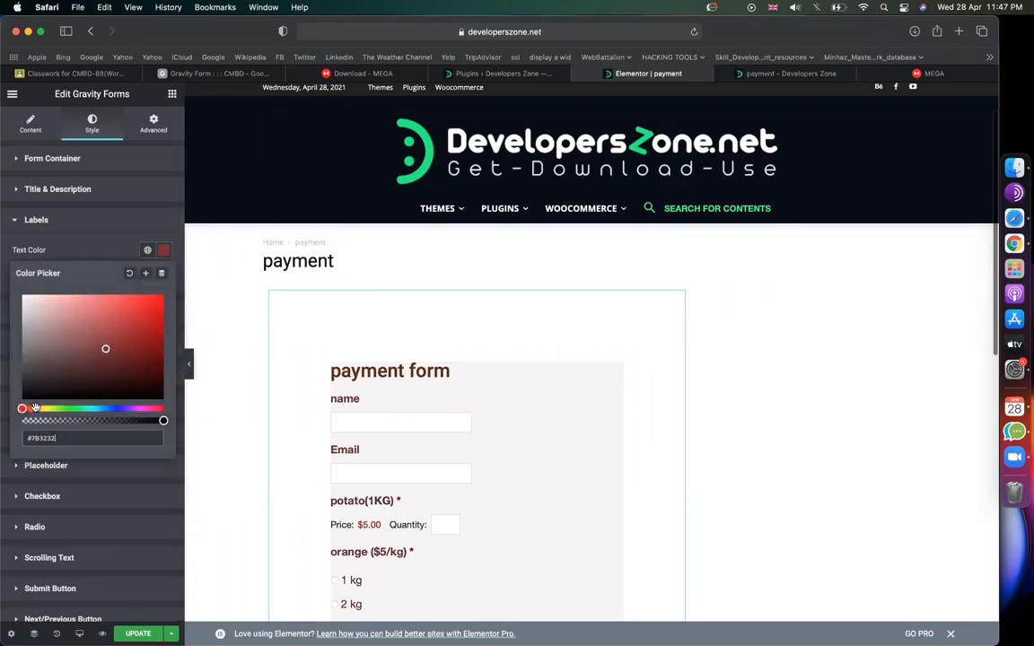
pyautogui.click(35, 409)
pyautogui.click(99, 310)
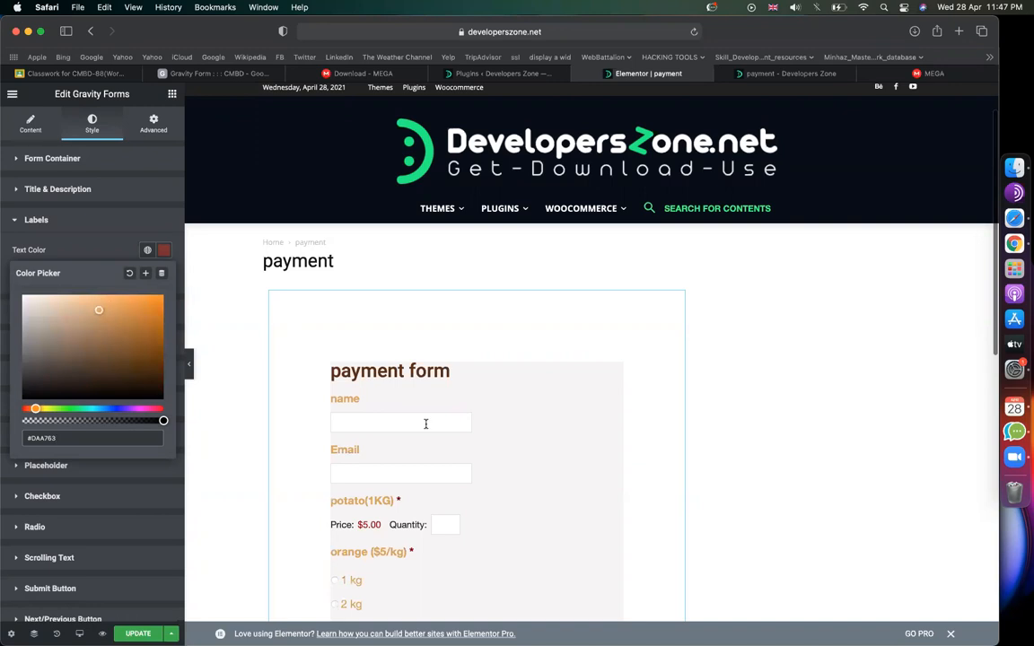
pyautogui.scroll(-5, 425, 422)
pyautogui.scroll(-1, 198, 318)
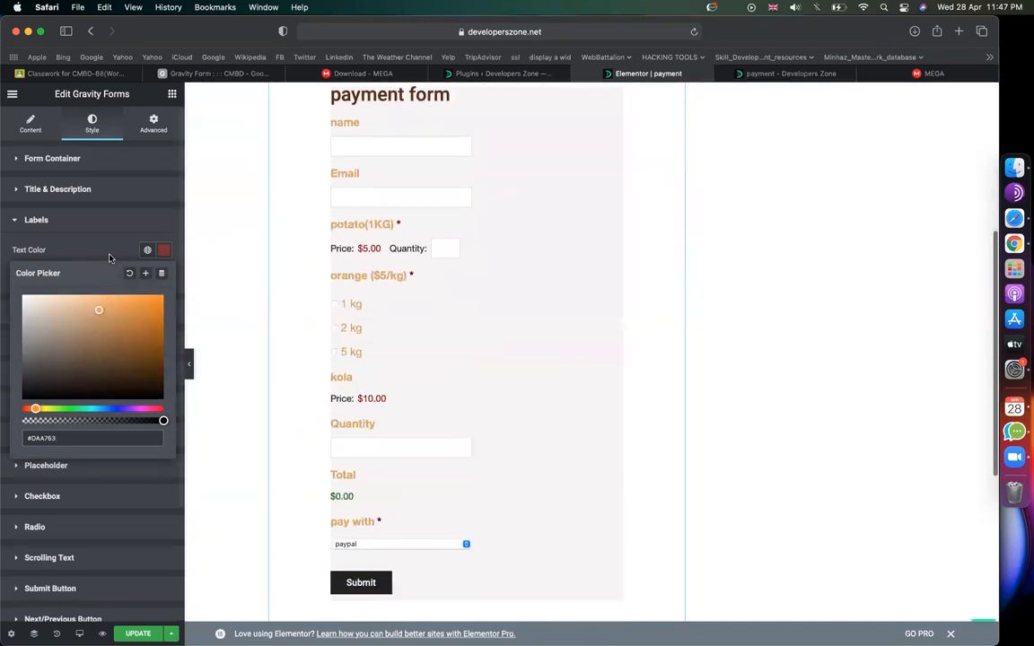
pyautogui.click(99, 223)
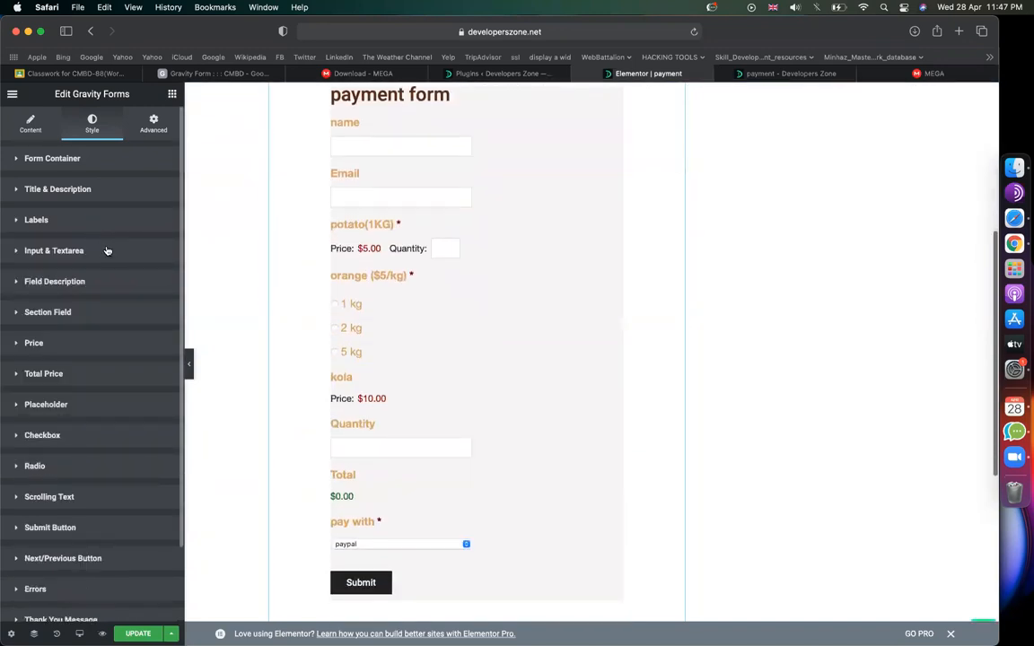
# Set the input and textarea spacing to 10 px and right spacing to 16 px, then check the fields in the preview
pyautogui.scroll(2, 366, 243)
pyautogui.click(358, 232)
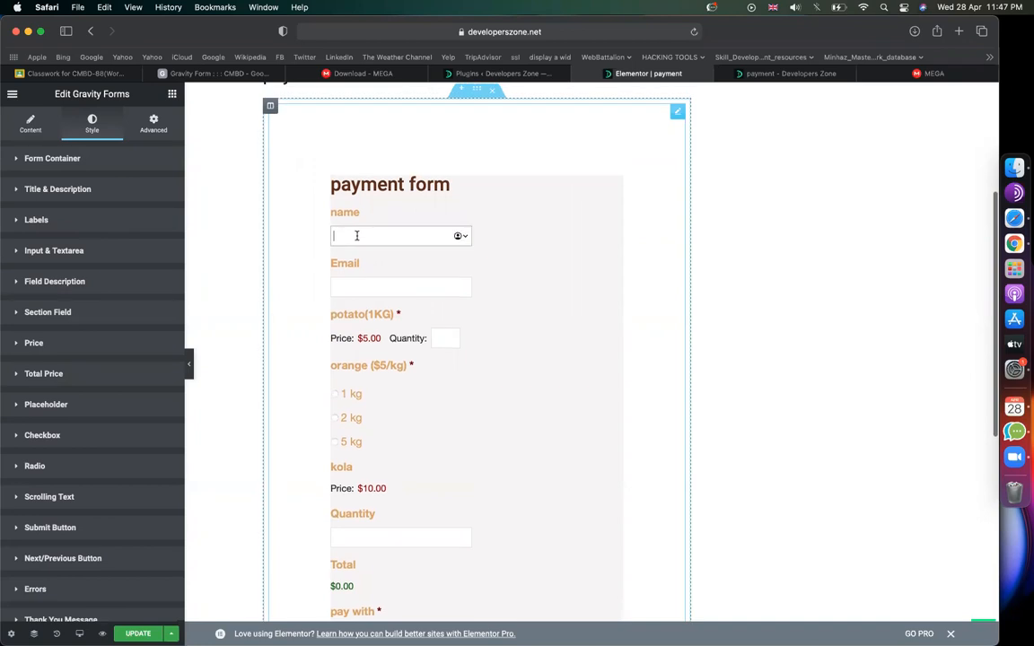
pyautogui.click(68, 252)
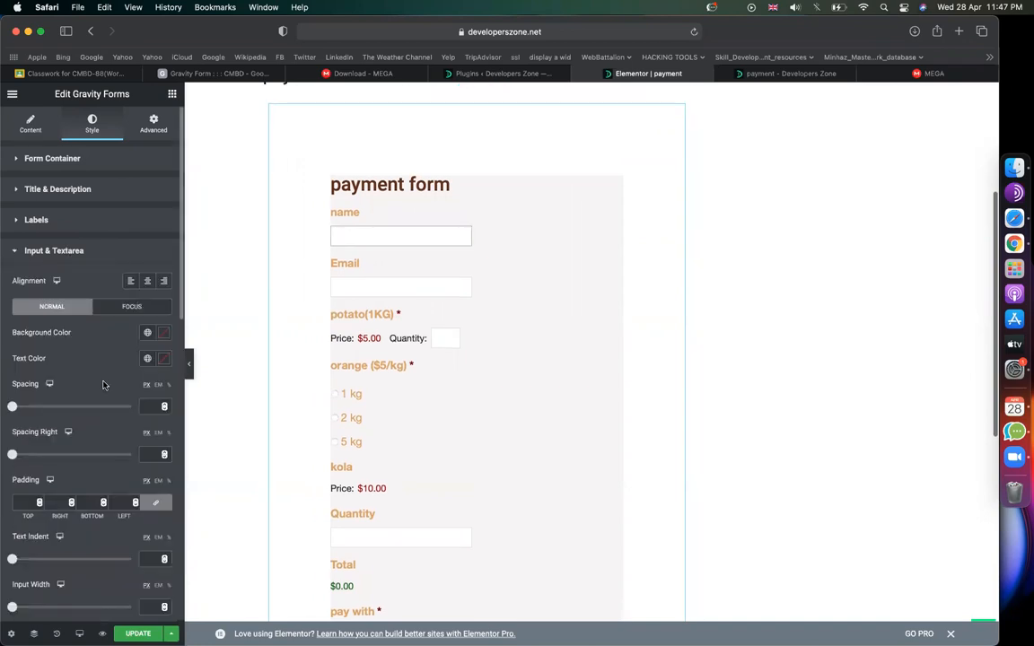
pyautogui.moveTo(20, 410); pyautogui.dragTo(26, 413)
pyautogui.moveTo(12, 456); pyautogui.dragTo(31, 457)
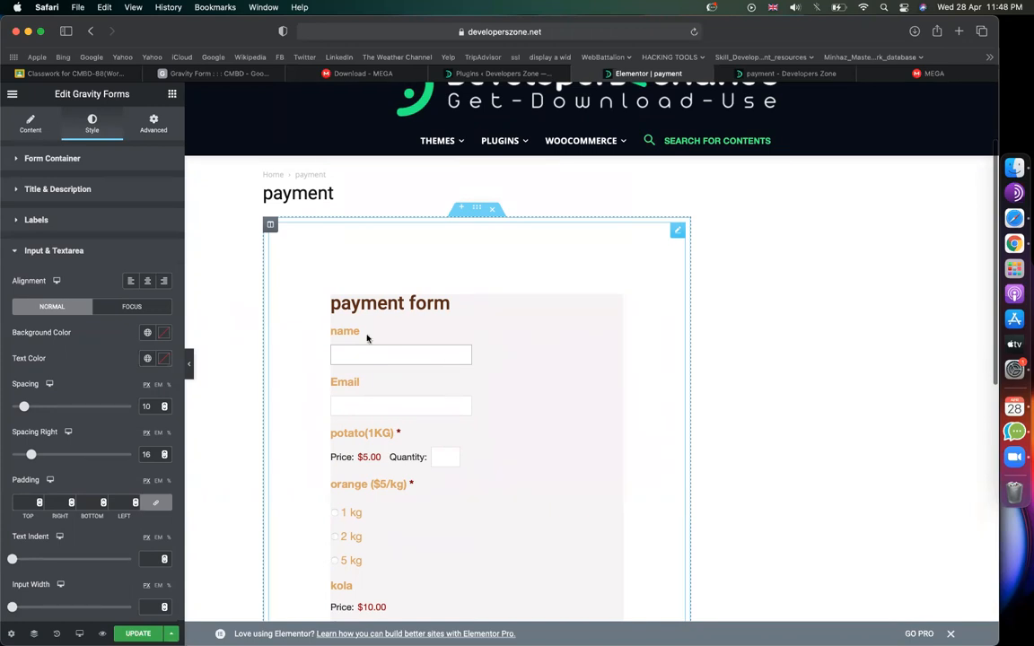
pyautogui.scroll(-3, 367, 338)
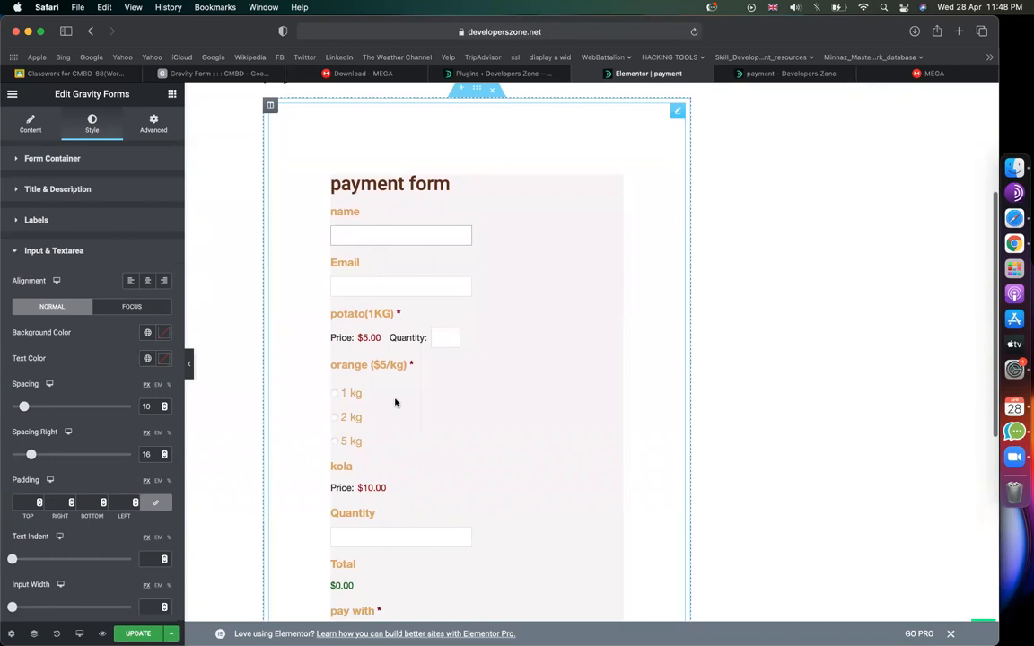
# Give the section around the payment form a gradient background with the first colour set to pale pink #F2E5E5
pyautogui.scroll(-8, 395, 403)
pyautogui.scroll(3, 327, 261)
pyautogui.scroll(2, 408, 341)
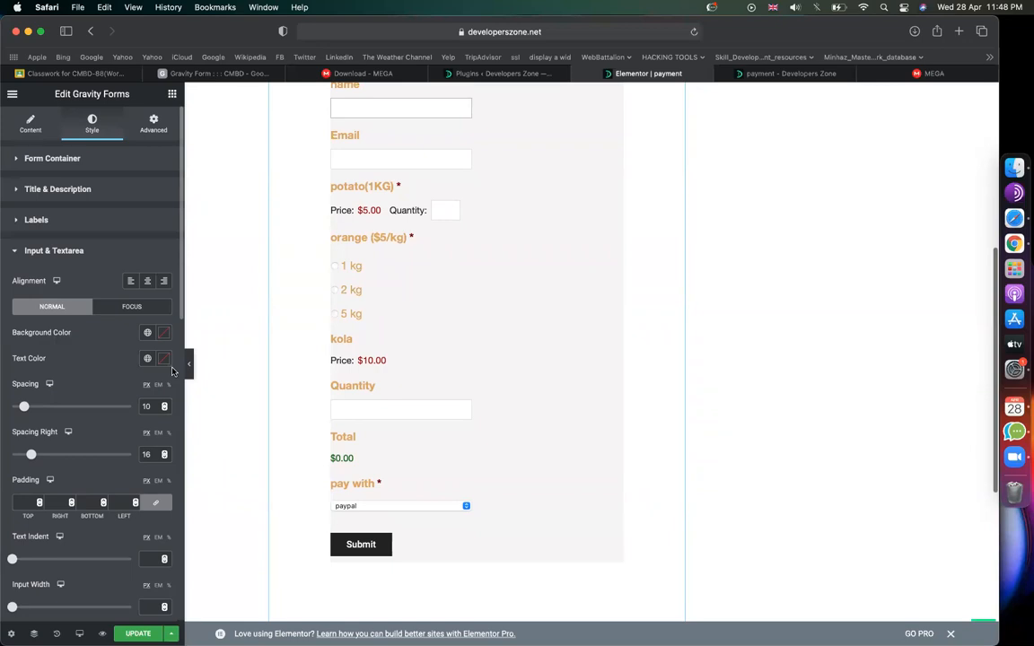
pyautogui.scroll(-10, 132, 485)
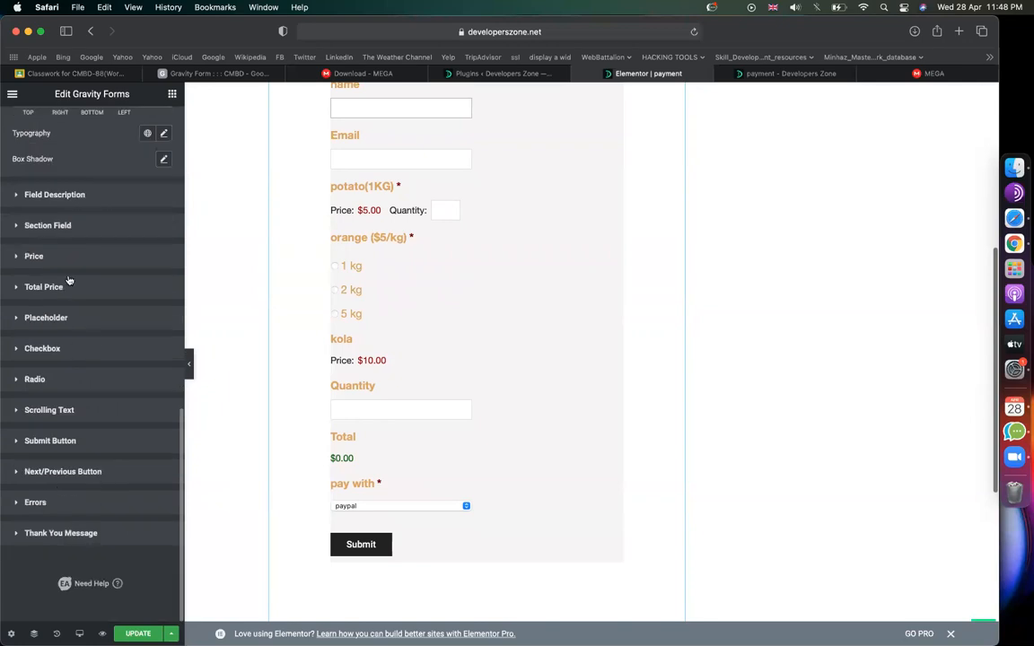
pyautogui.scroll(3, 139, 402)
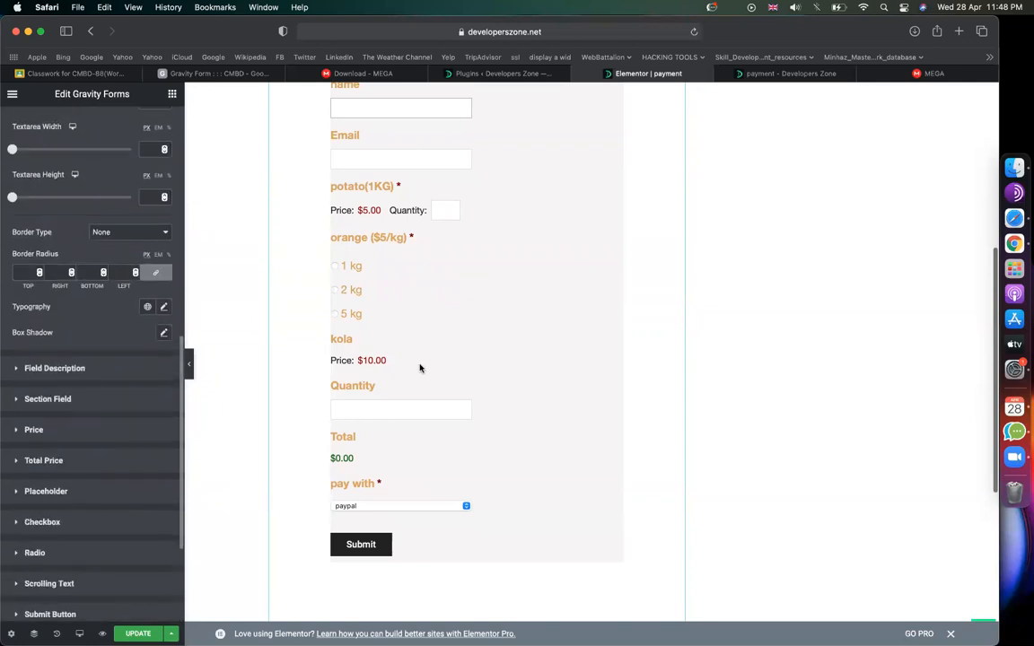
pyautogui.scroll(8, 421, 367)
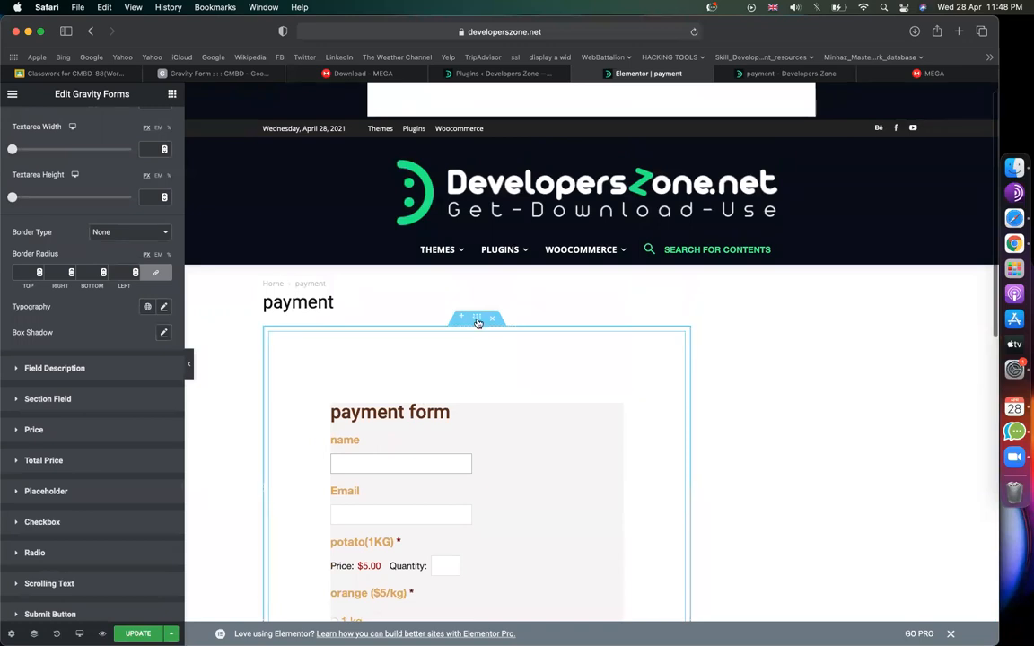
pyautogui.click(477, 323)
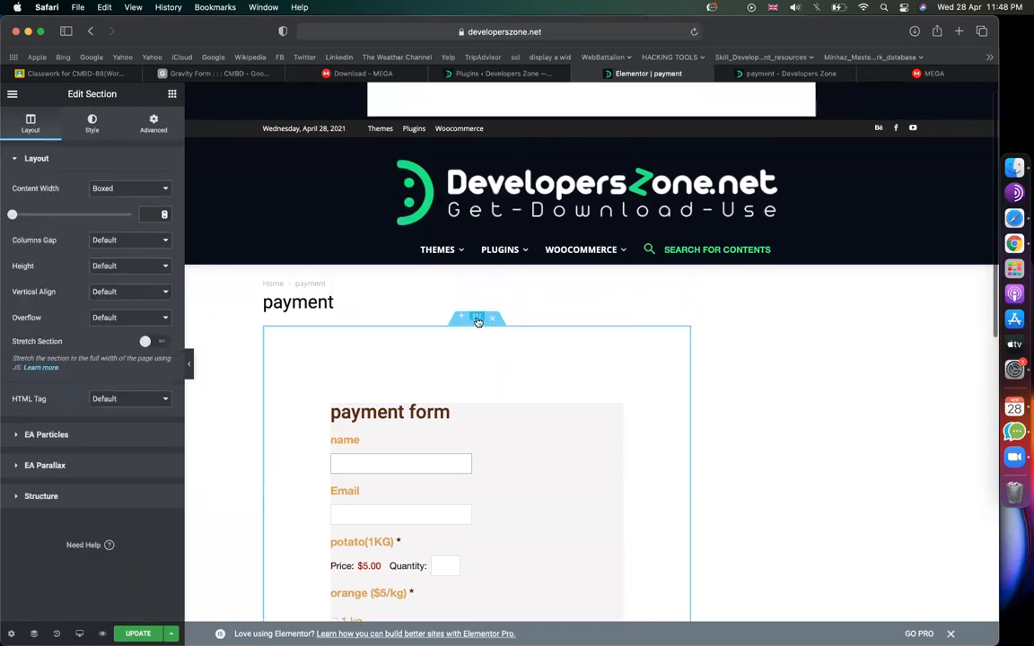
pyautogui.click(91, 123)
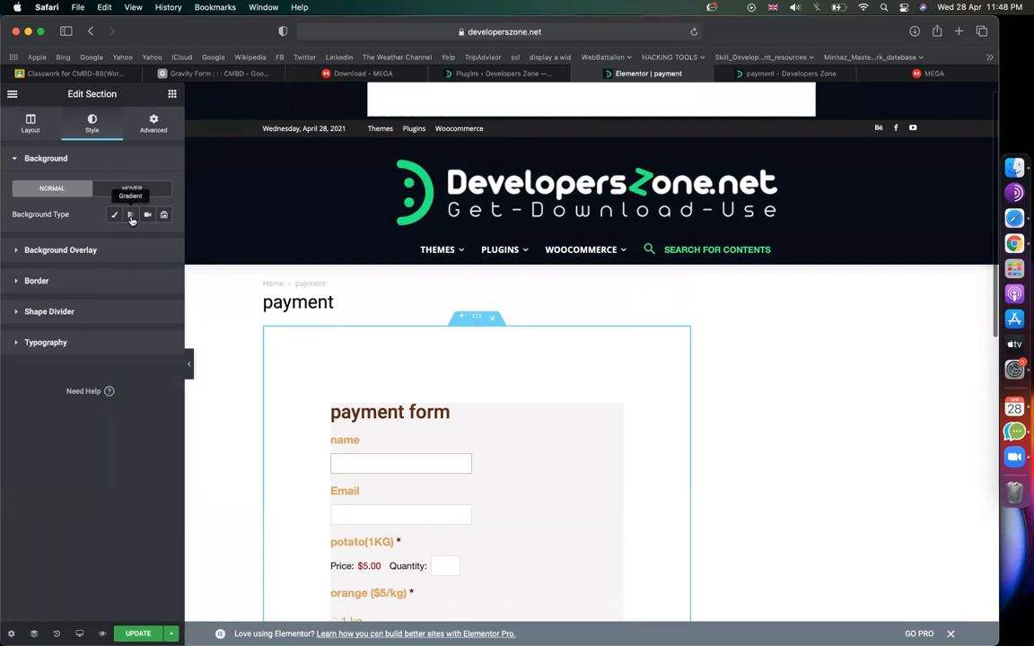
pyautogui.click(131, 215)
pyautogui.click(163, 241)
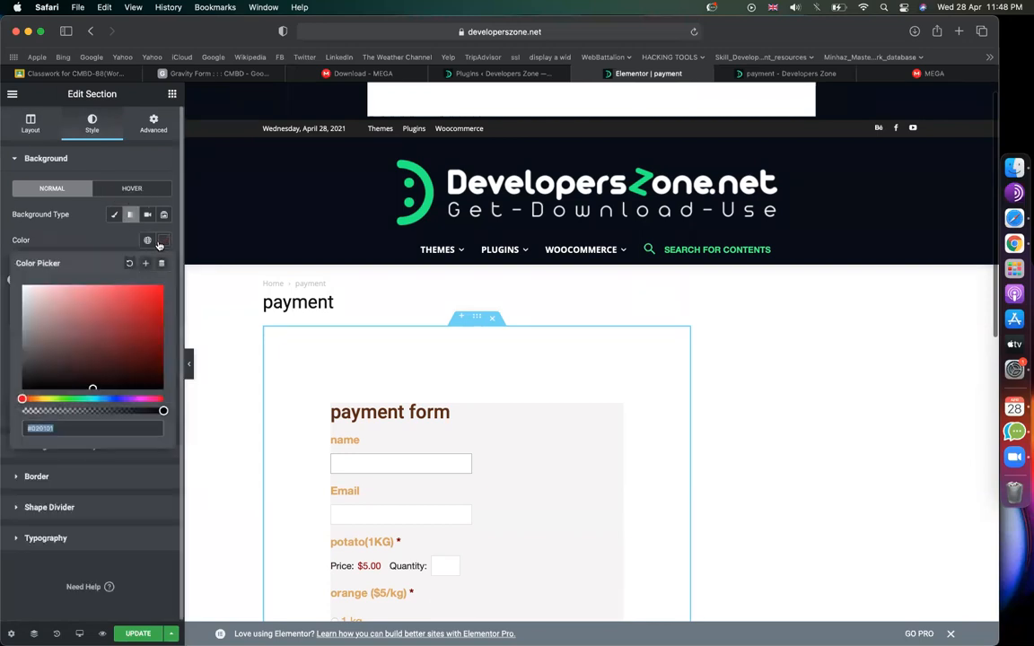
pyautogui.click(164, 240)
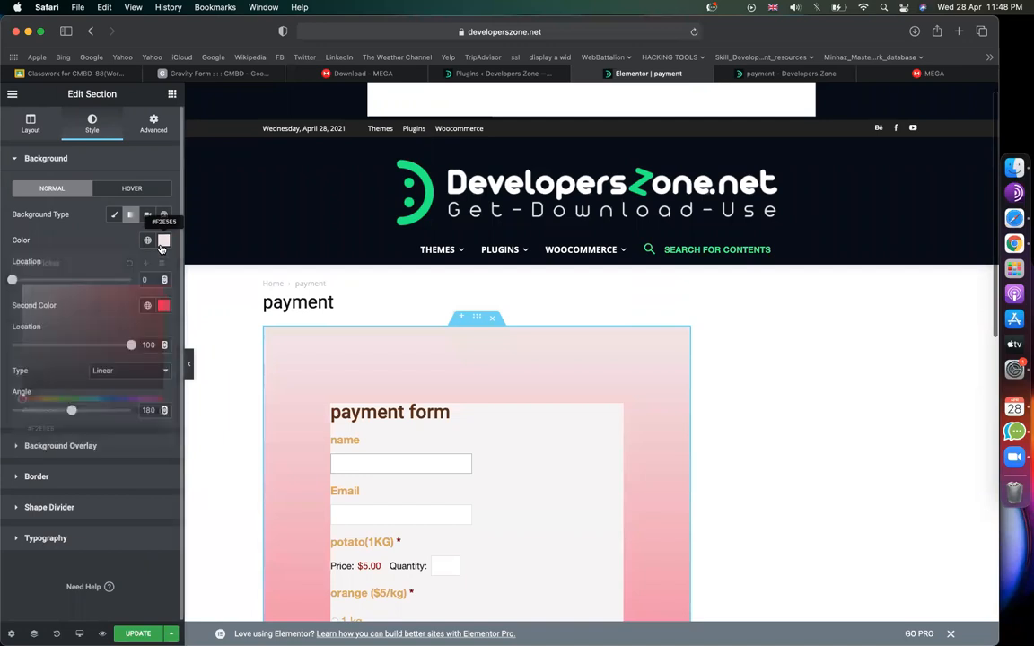
# Set the section gradient's second colour to light orange #ECC6A1 and check the background in the preview
pyautogui.click(164, 305)
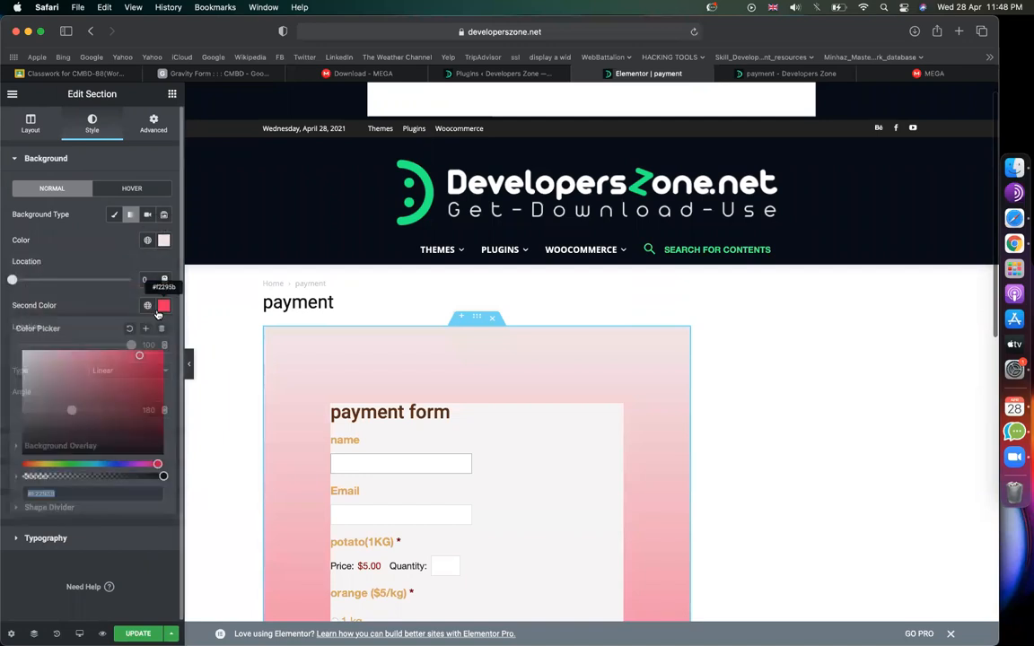
pyautogui.click(33, 464)
pyautogui.moveTo(74, 358); pyautogui.dragTo(66, 358)
pyautogui.scroll(-5, 481, 418)
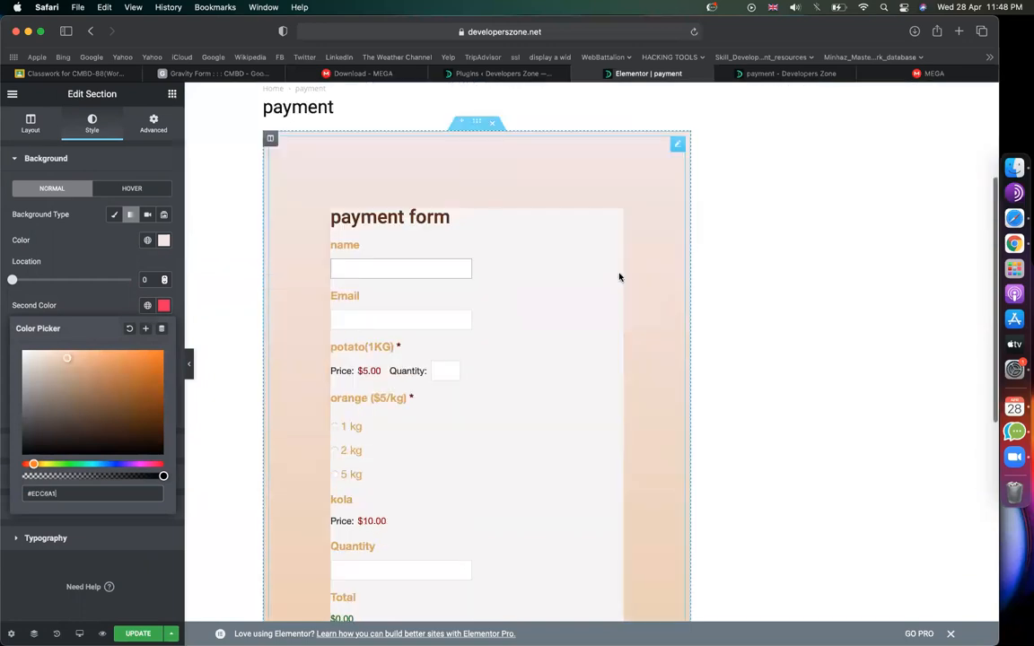
# Select the payment form widget and bring up its form container style settings
pyautogui.click(358, 256)
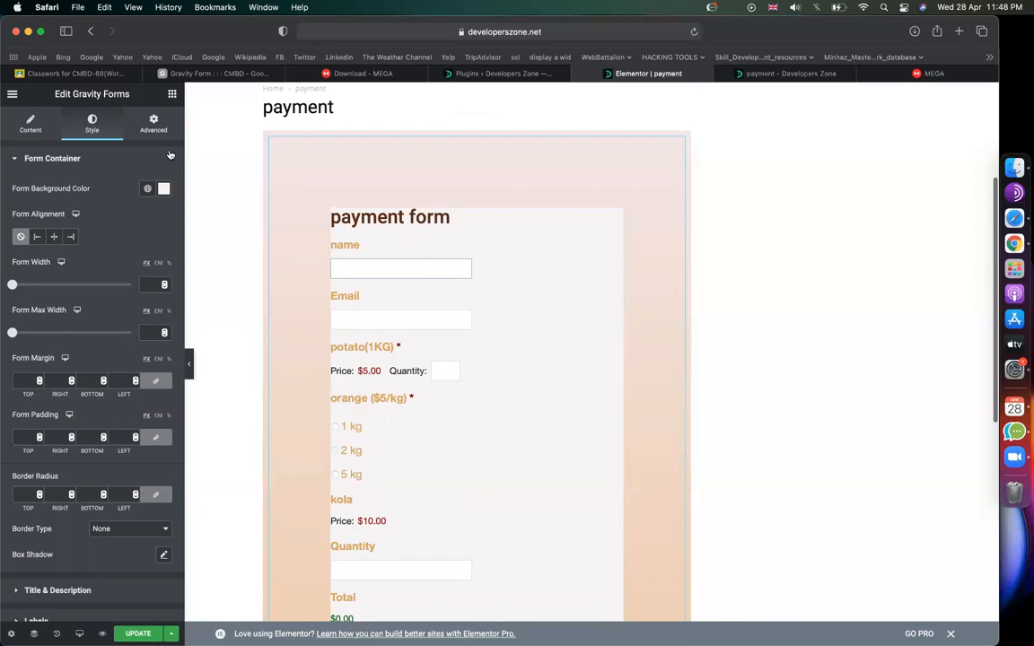
pyautogui.scroll(-5, 67, 377)
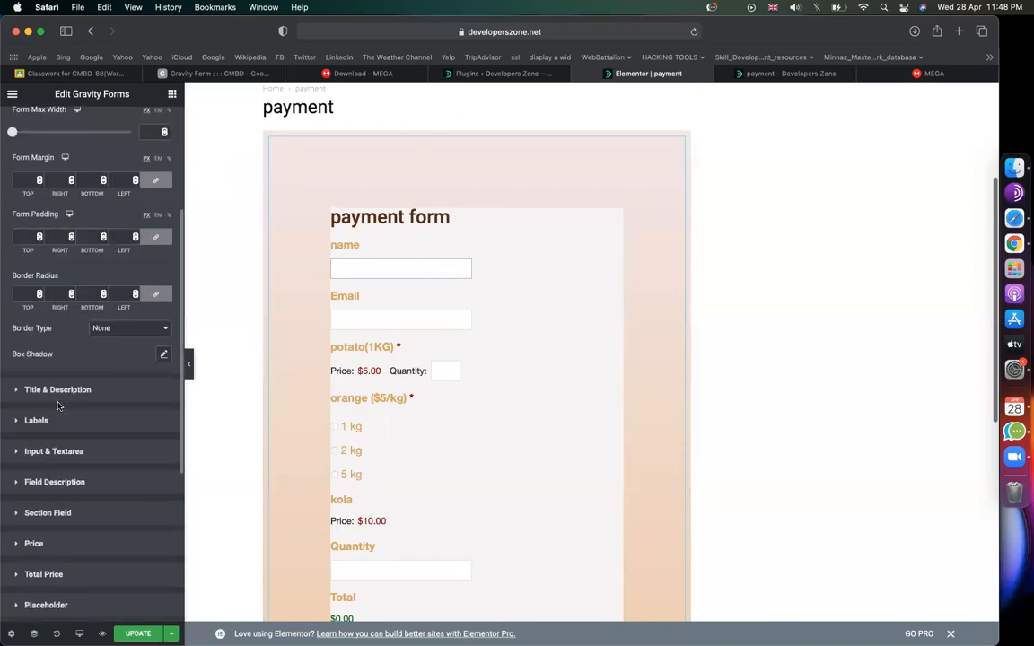
pyautogui.scroll(5, 73, 377)
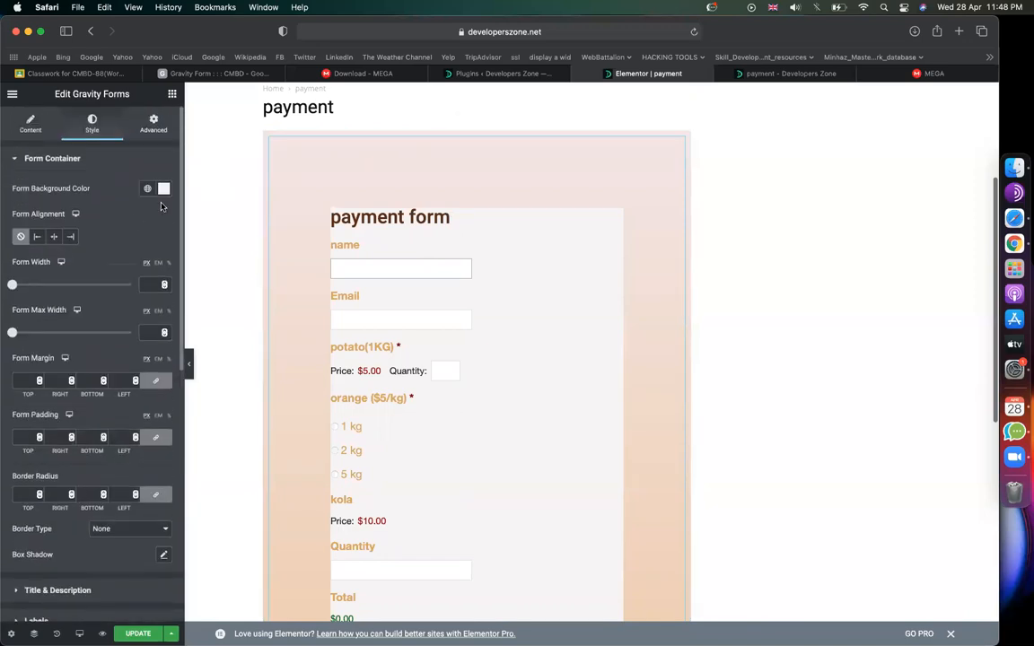
# Try to remove the form container's background colour by erasing its hex value
pyautogui.click(163, 188)
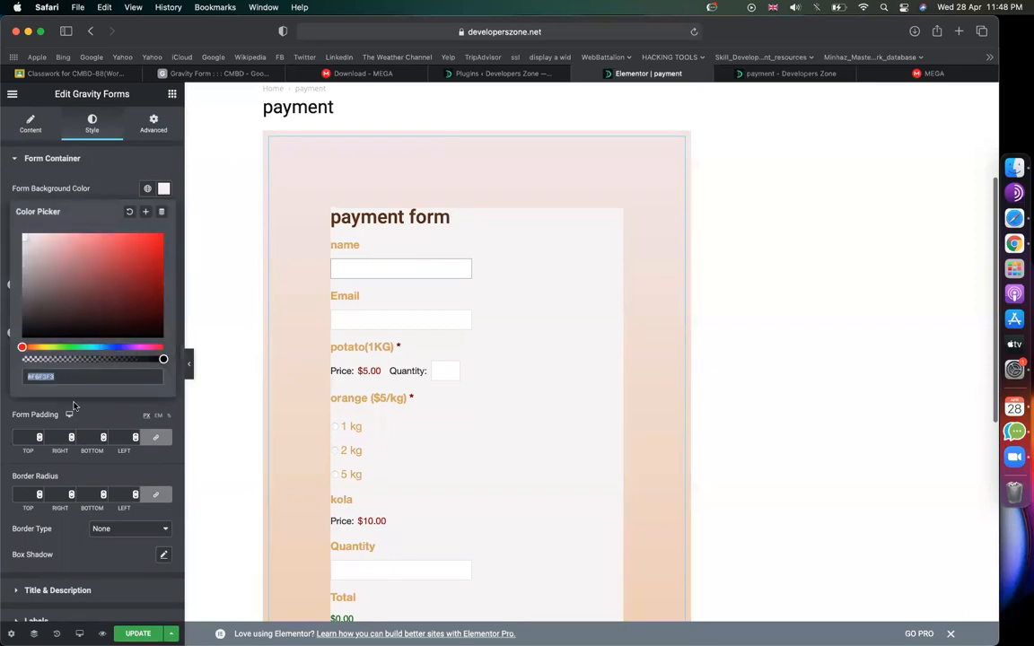
pyautogui.press('BackSpace')
pyautogui.click(450, 274)
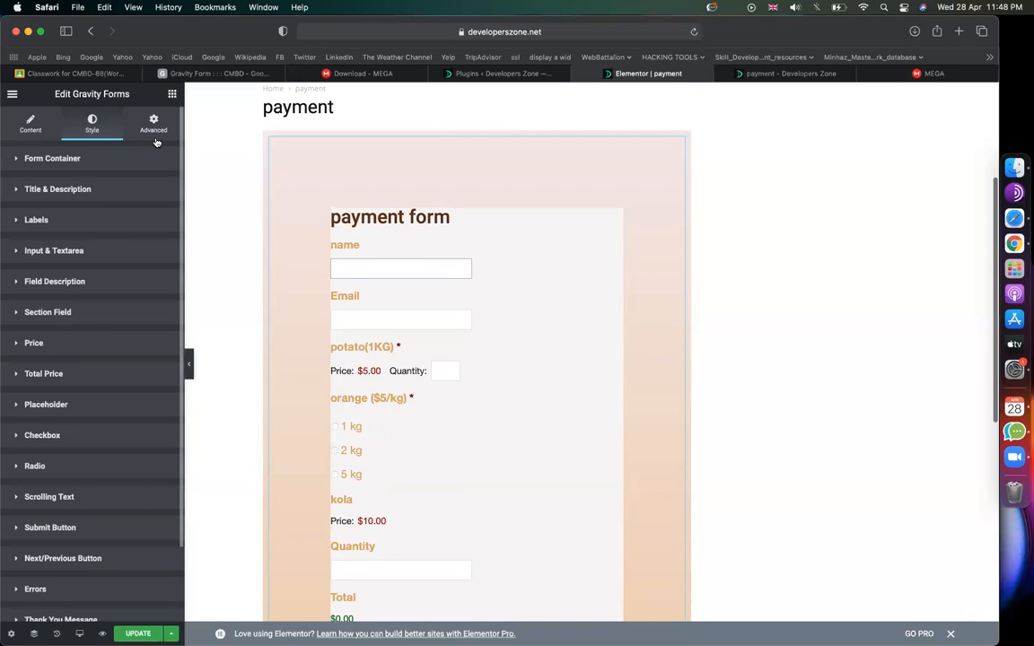
pyautogui.click(101, 165)
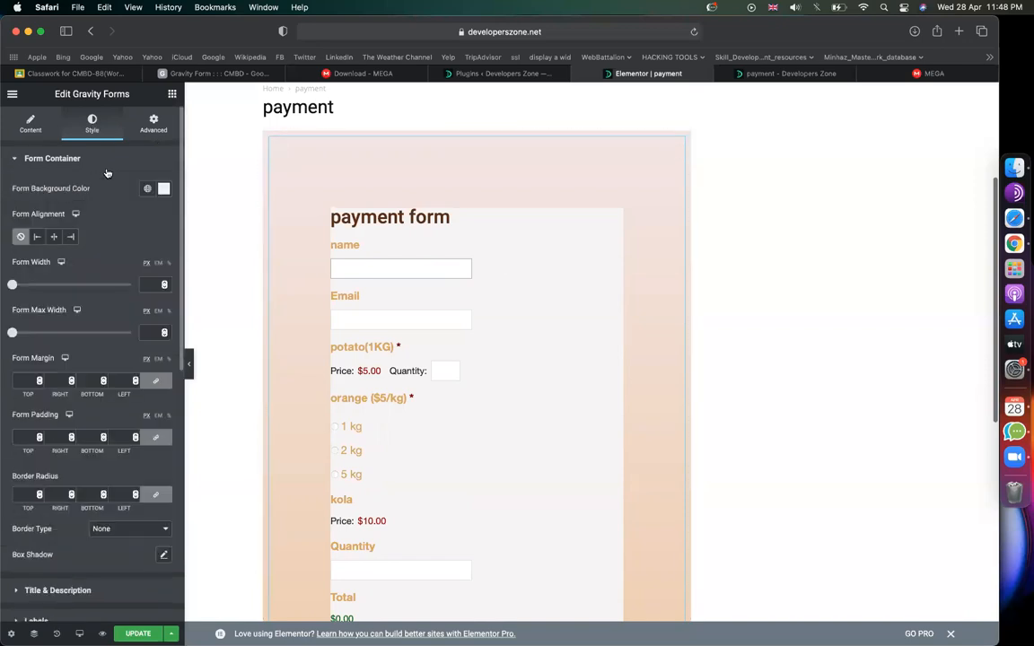
pyautogui.click(163, 189)
pyautogui.press('BackSpace')
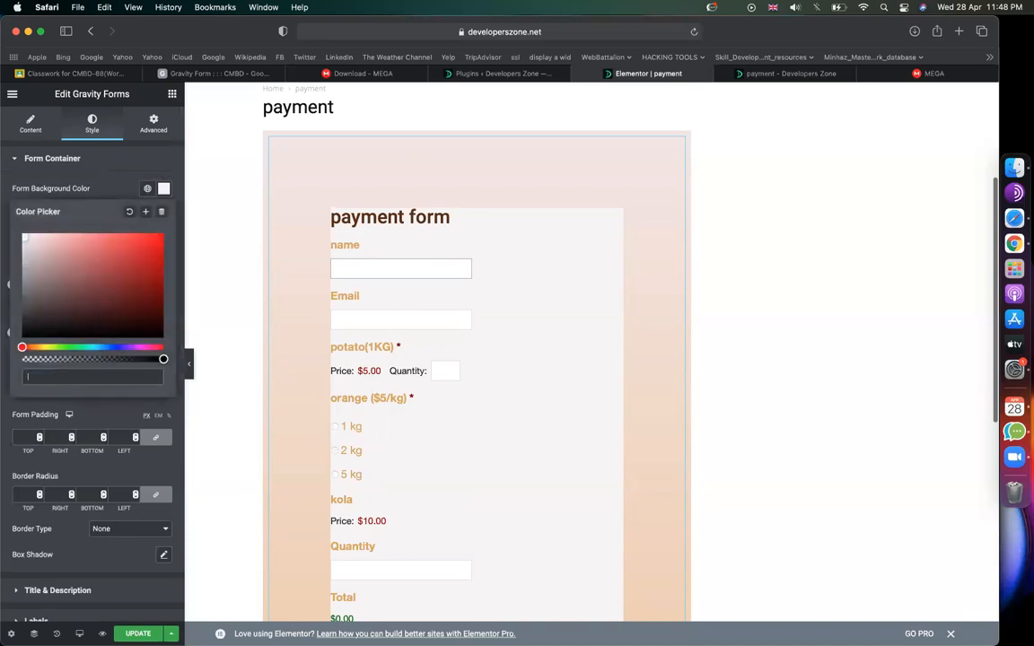
# Replace the form container's background with a global blue and lighten it to #E4F5FC
pyautogui.click(147, 190)
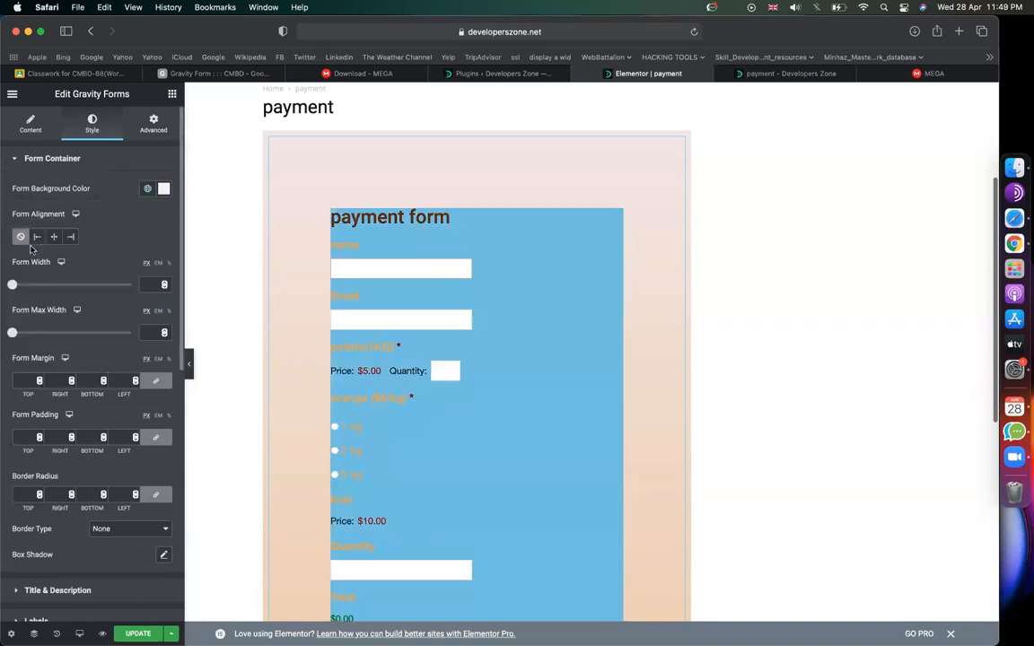
pyautogui.click(164, 189)
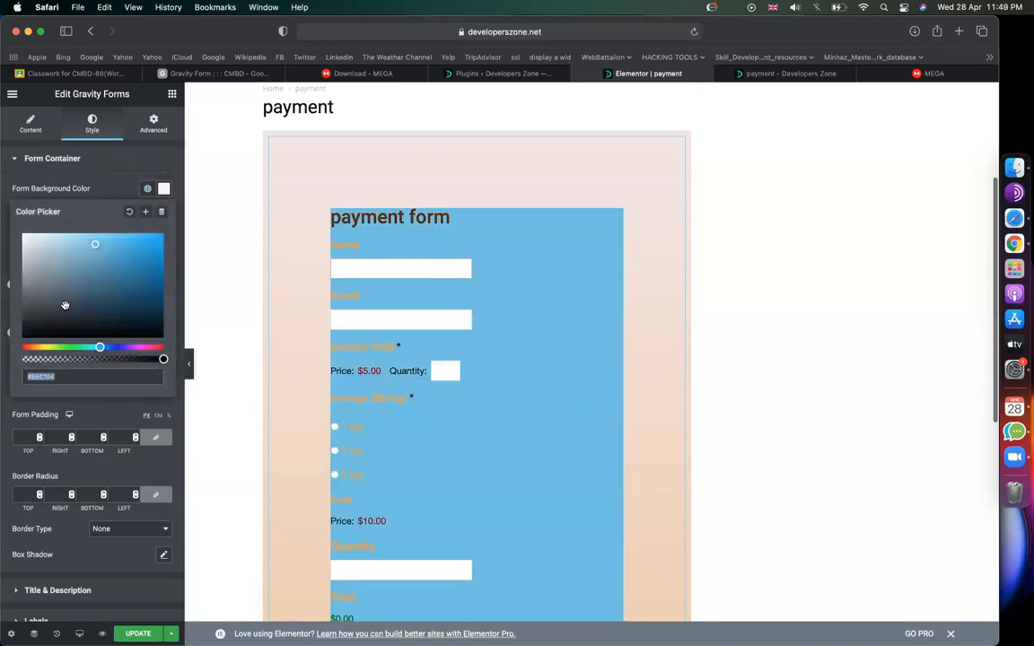
pyautogui.click(24, 237)
pyautogui.moveTo(27, 242)
pyautogui.mouseDown()
pyautogui.moveTo(51, 281)
pyautogui.moveTo(59, 250)
pyautogui.moveTo(47, 242)
pyautogui.mouseUp()
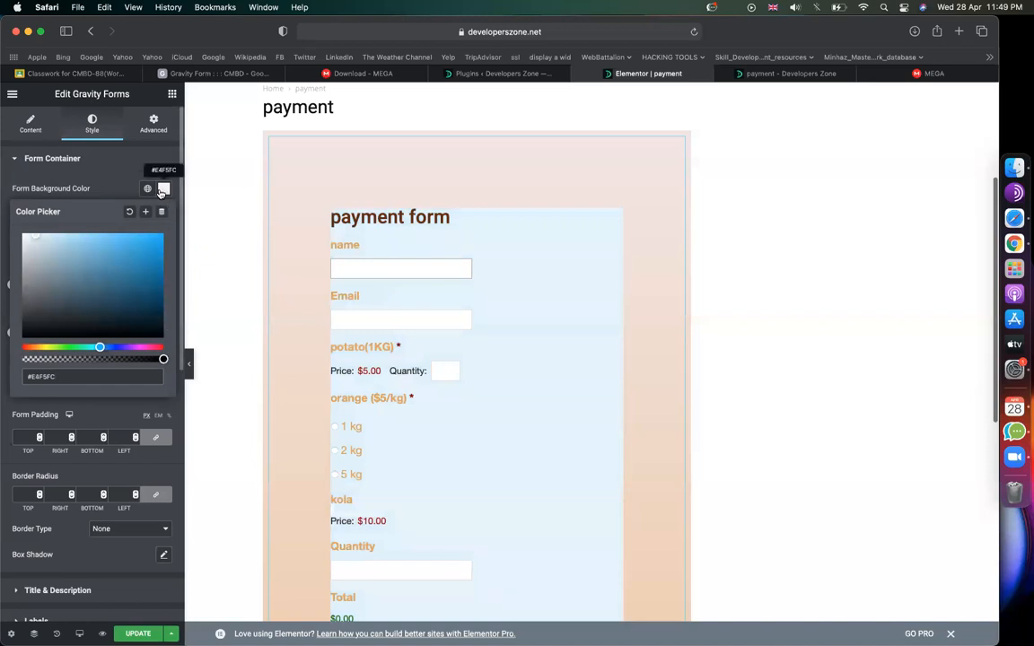
pyautogui.click(162, 190)
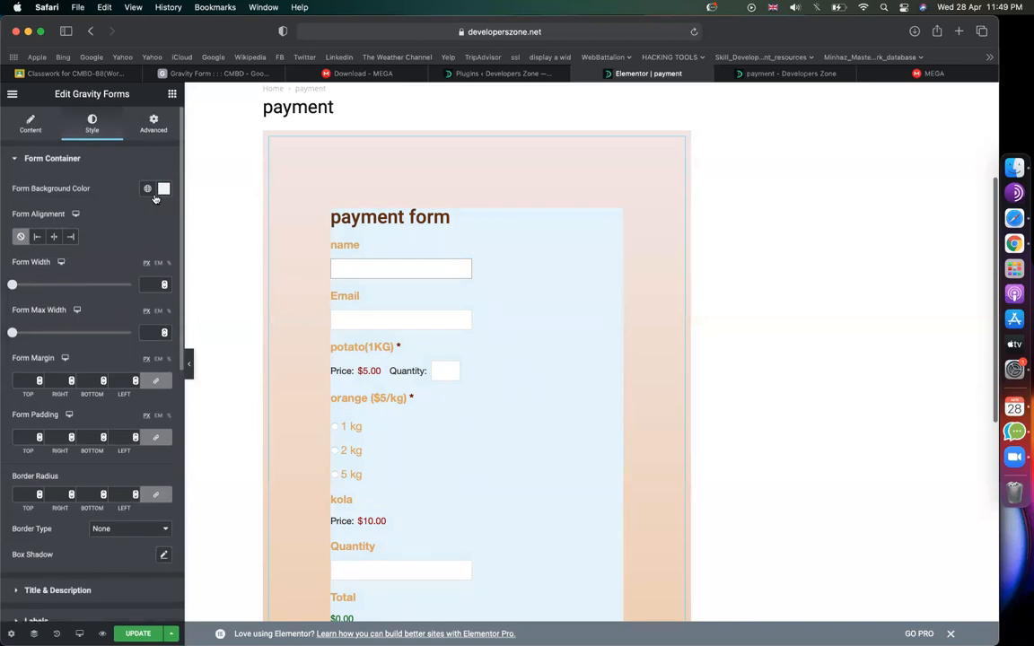
# Clear the form container's background colour and check the whole form against the section gradient in the preview
pyautogui.click(148, 189)
pyautogui.click(163, 189)
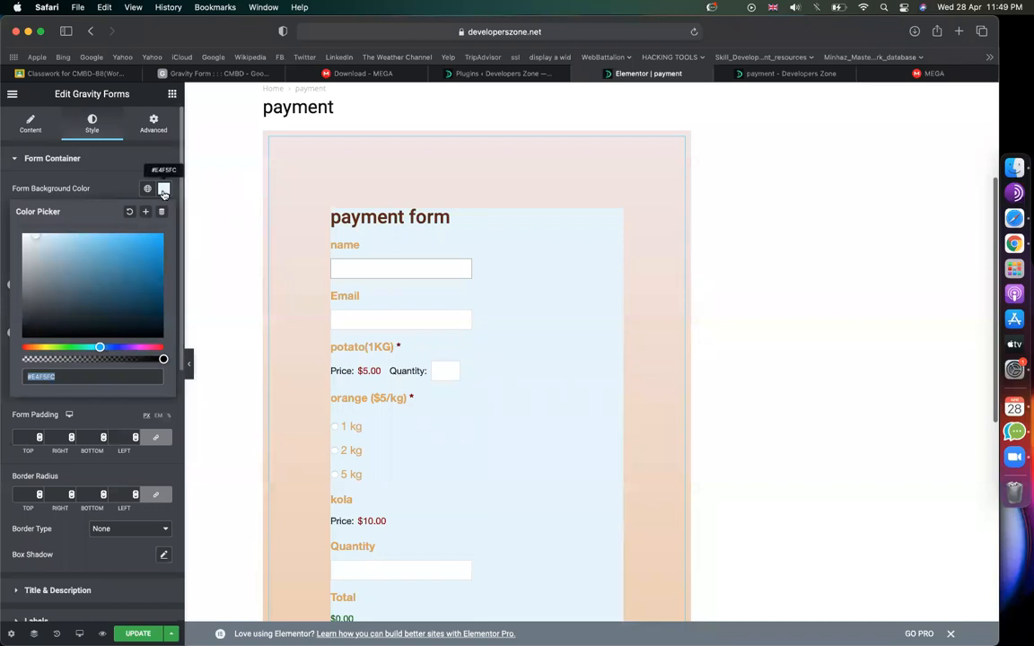
pyautogui.click(132, 212)
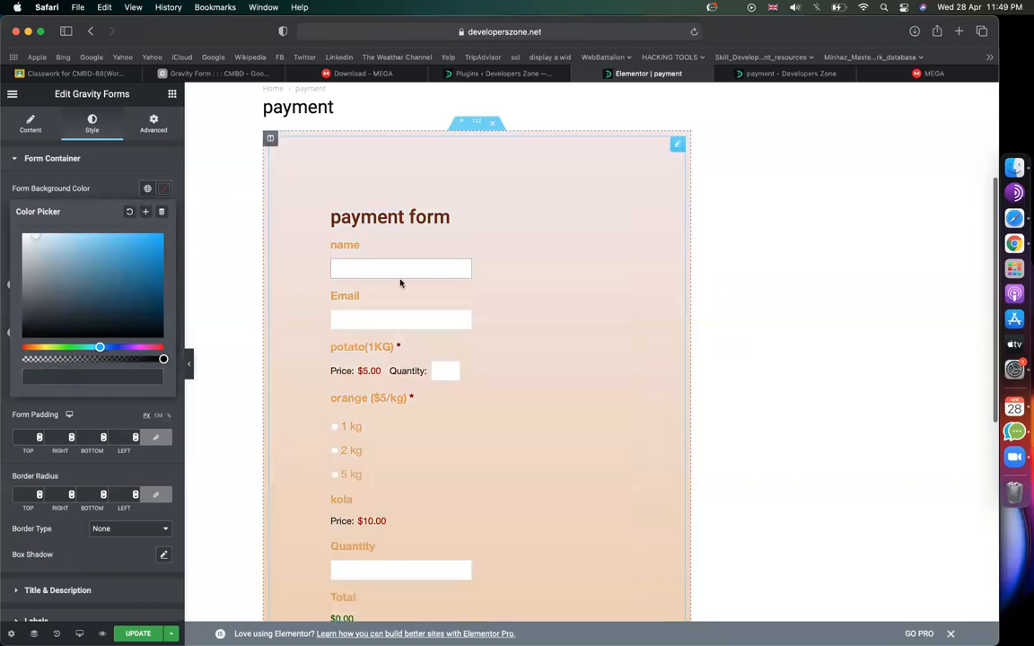
pyautogui.scroll(-3, 464, 427)
pyautogui.scroll(4, 464, 427)
pyautogui.scroll(-4, 709, 450)
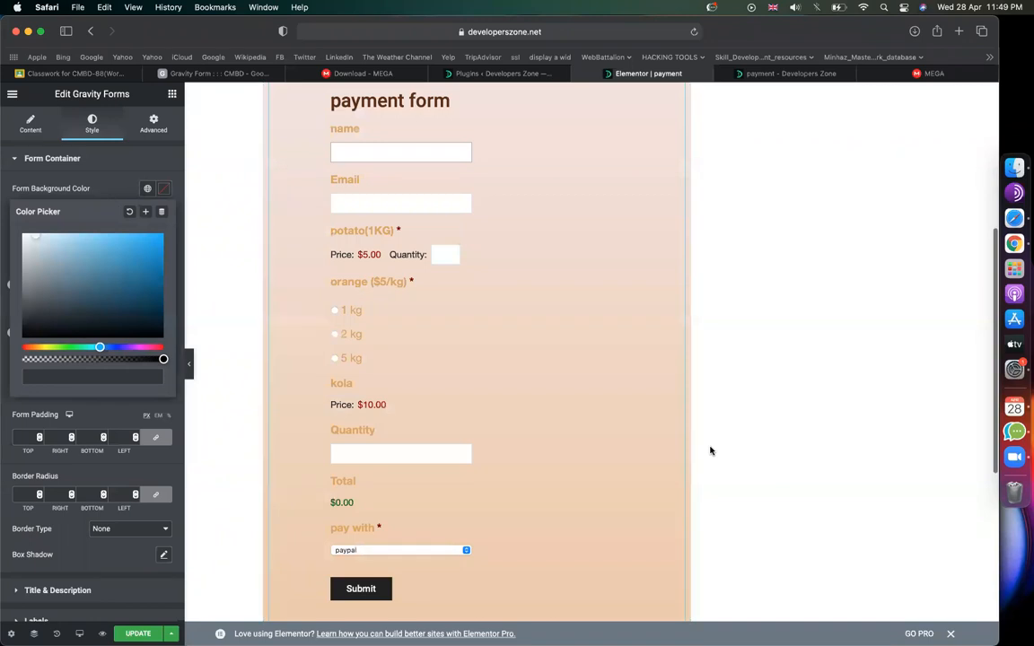
pyautogui.scroll(4, 708, 450)
pyautogui.scroll(-5, 385, 357)
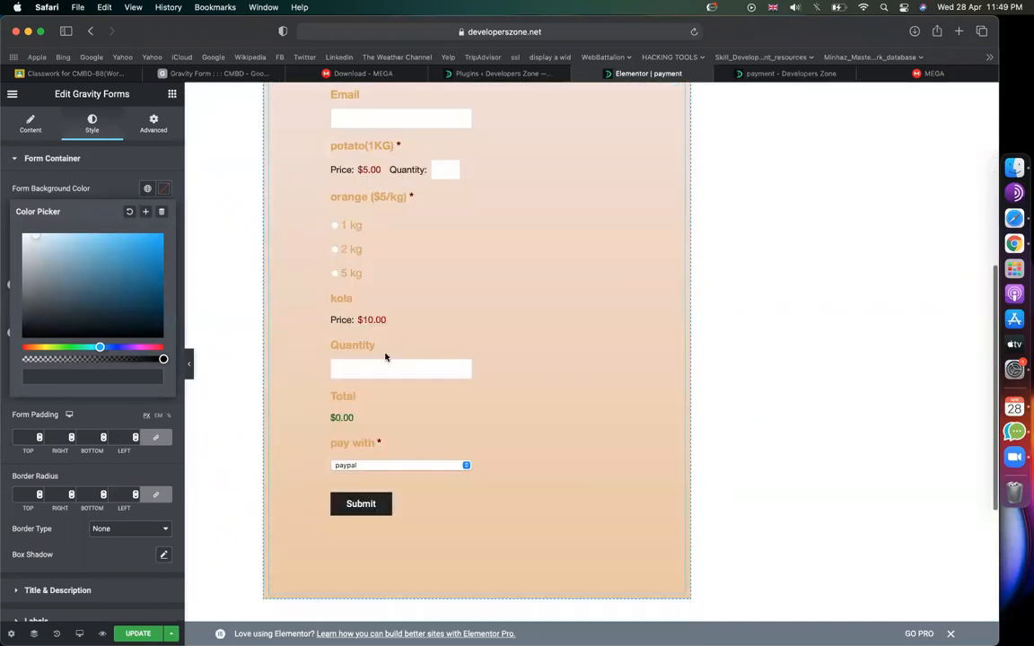
pyautogui.scroll(6, 385, 357)
pyautogui.scroll(-5, 554, 341)
pyautogui.scroll(-5, 554, 342)
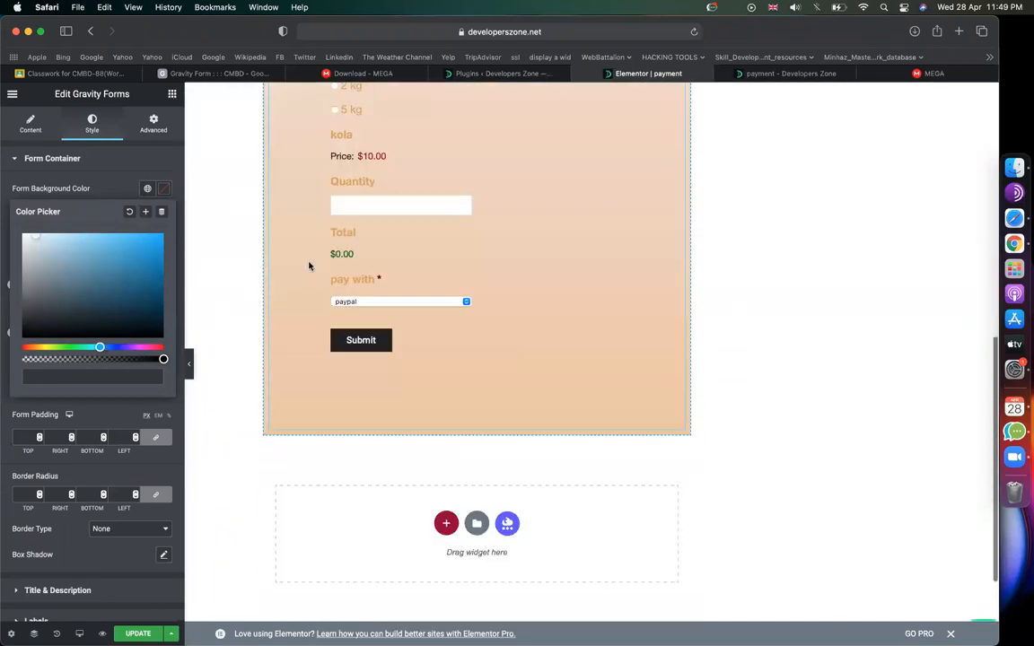
# Enable custom styles for the form's radio buttons
pyautogui.click(52, 158)
pyautogui.scroll(-2, 89, 457)
pyautogui.scroll(2, 93, 439)
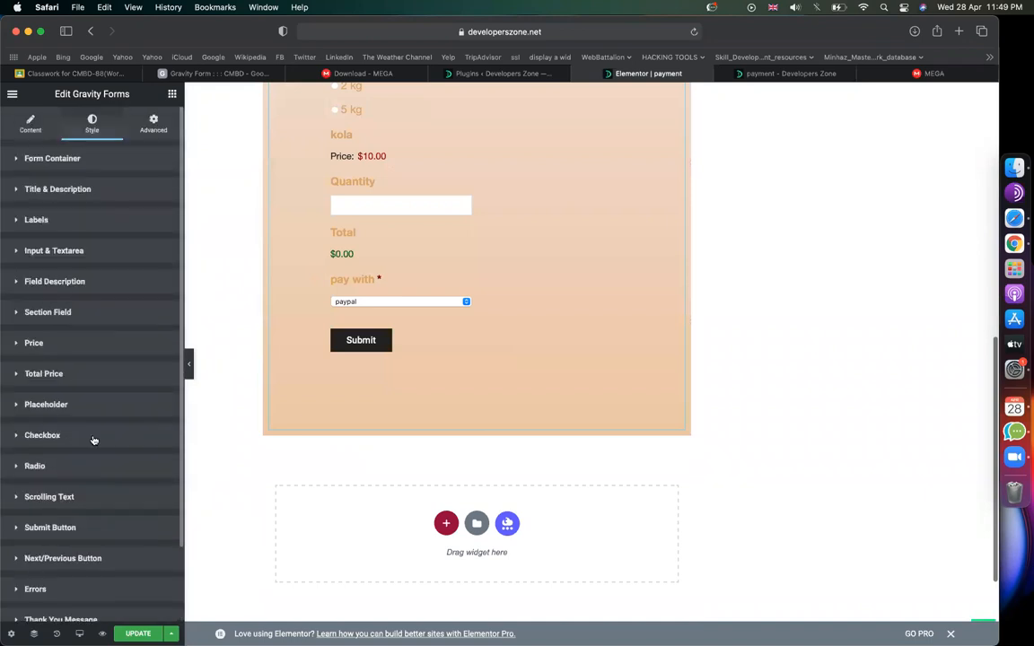
pyautogui.click(49, 474)
pyautogui.scroll(3, 330, 260)
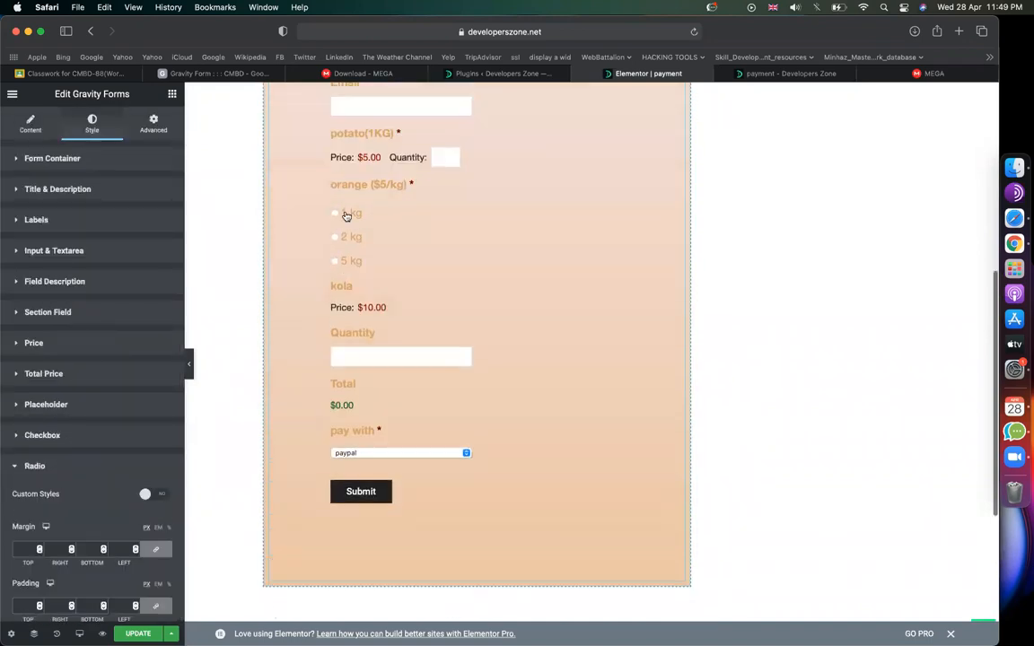
pyautogui.scroll(-5, 166, 377)
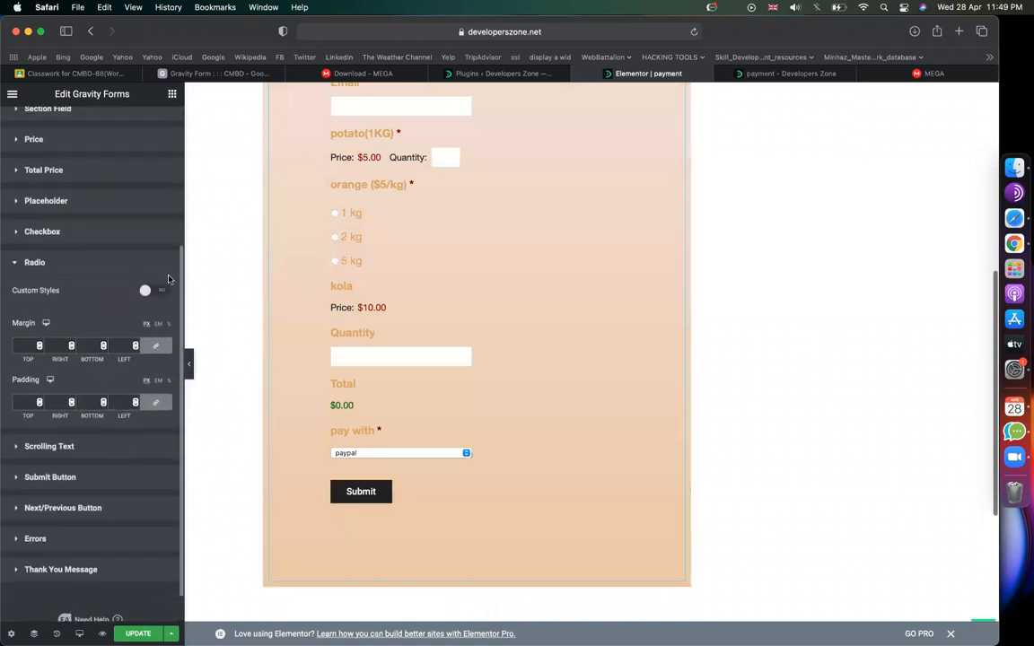
pyautogui.click(162, 290)
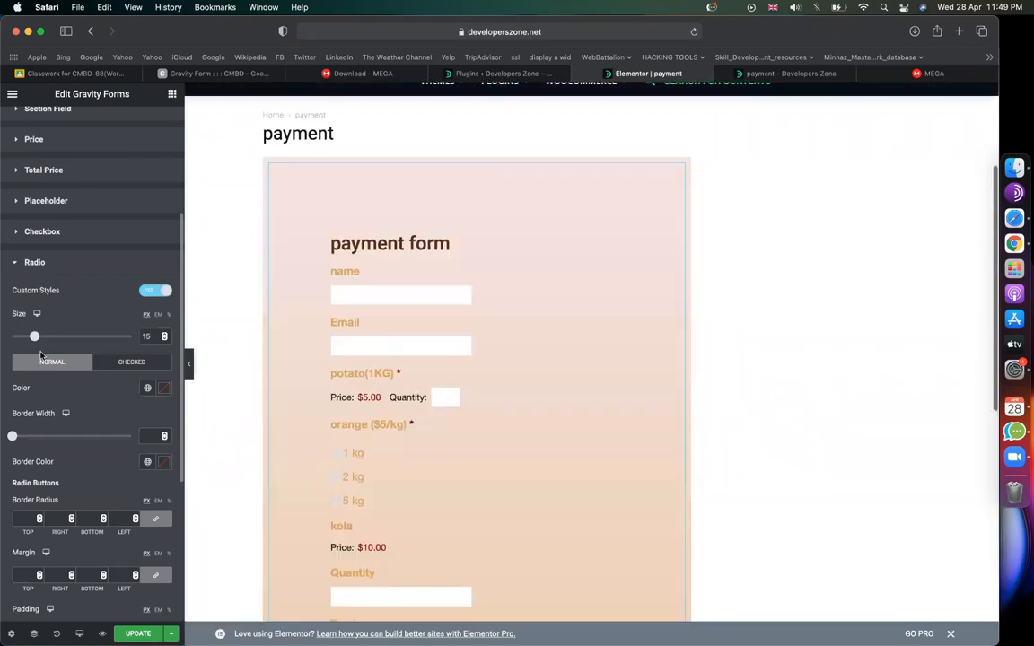
# Set the radio buttons' normal-state colour to dark red #720707
pyautogui.scroll(-3, 284, 418)
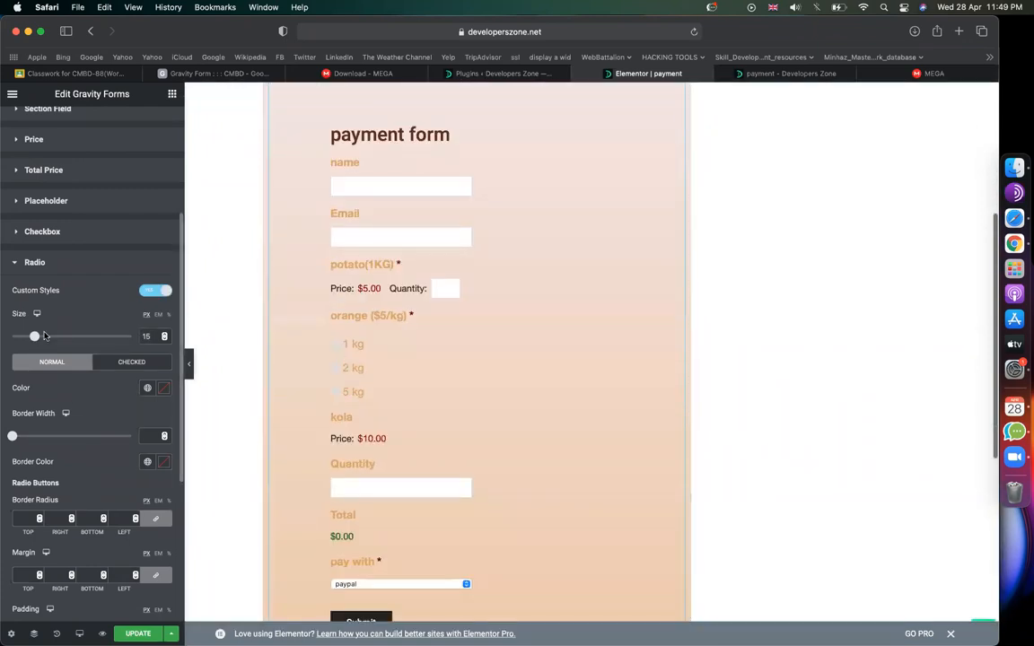
pyautogui.click(163, 388)
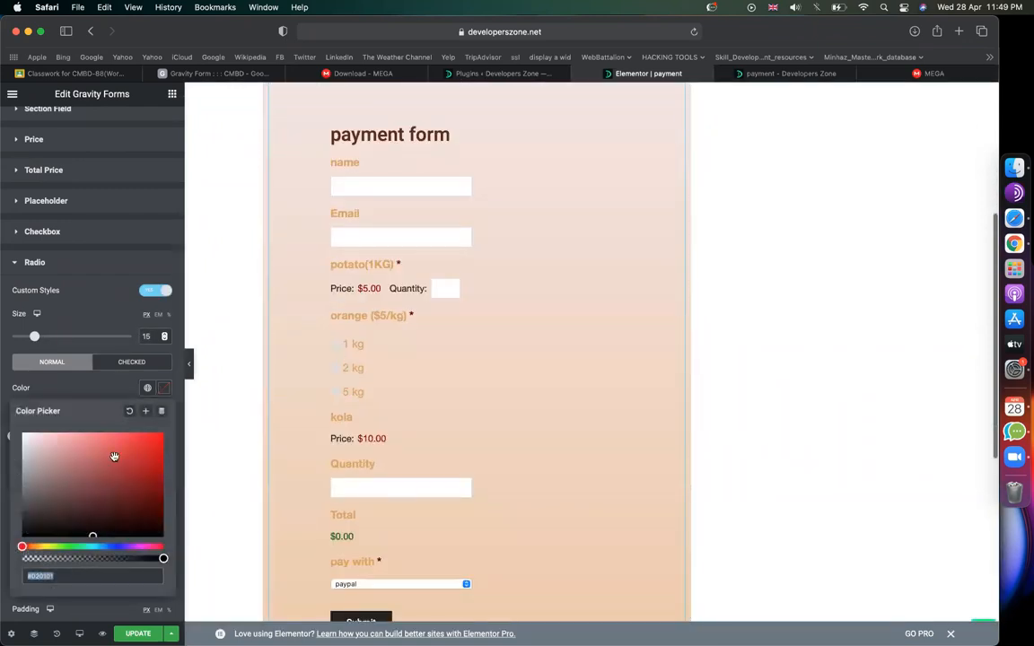
pyautogui.click(153, 489)
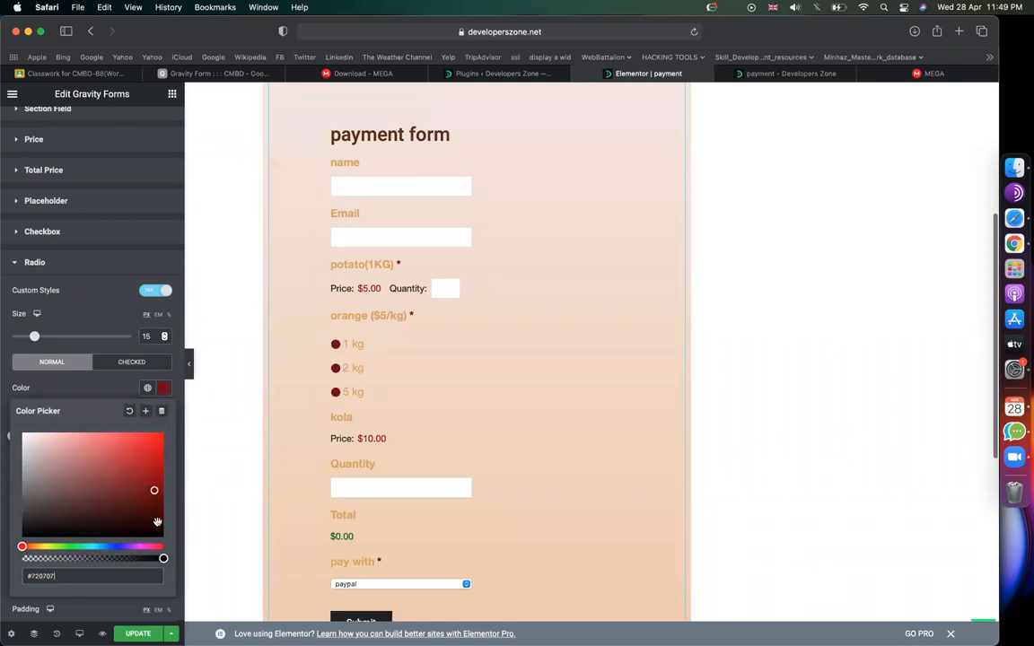
pyautogui.click(163, 388)
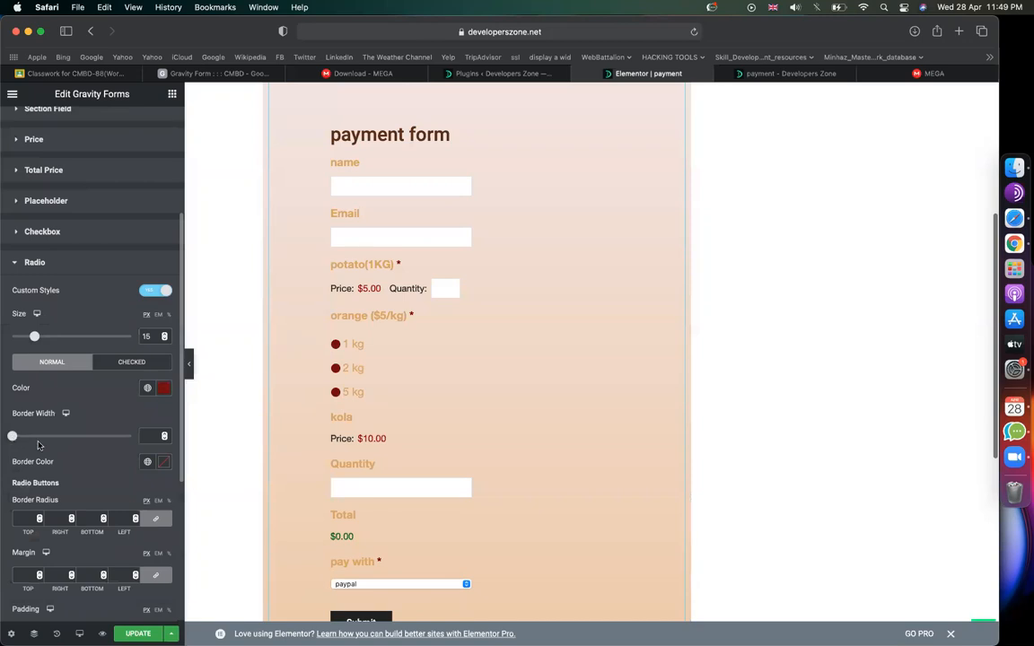
# Set the radio buttons' normal-state border colour to muted red #9D3D3D
pyautogui.click(165, 464)
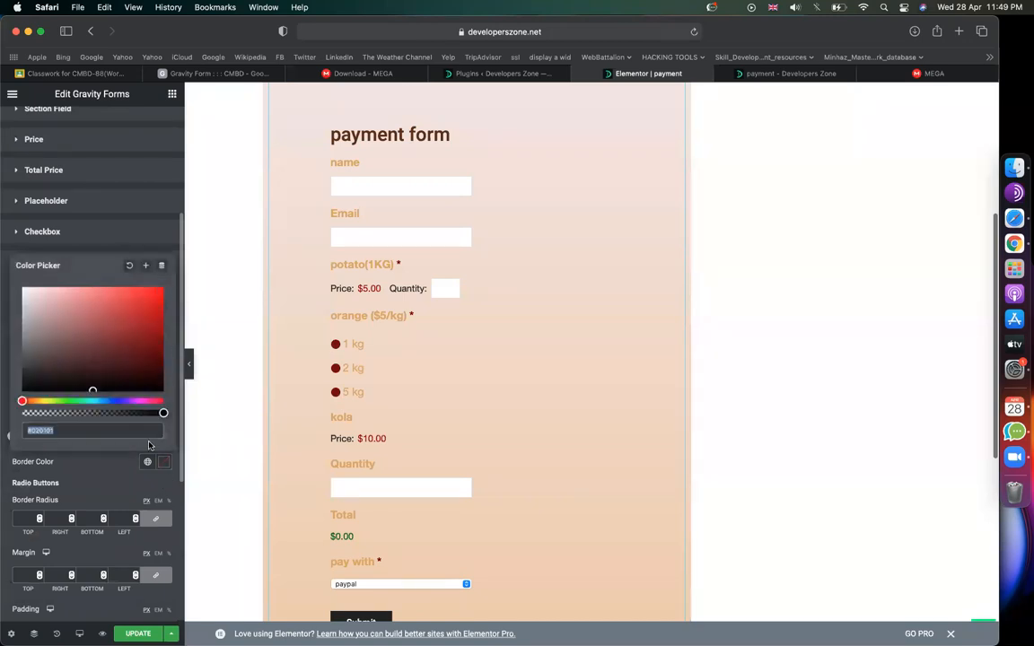
pyautogui.moveTo(64, 325); pyautogui.dragTo(120, 334)
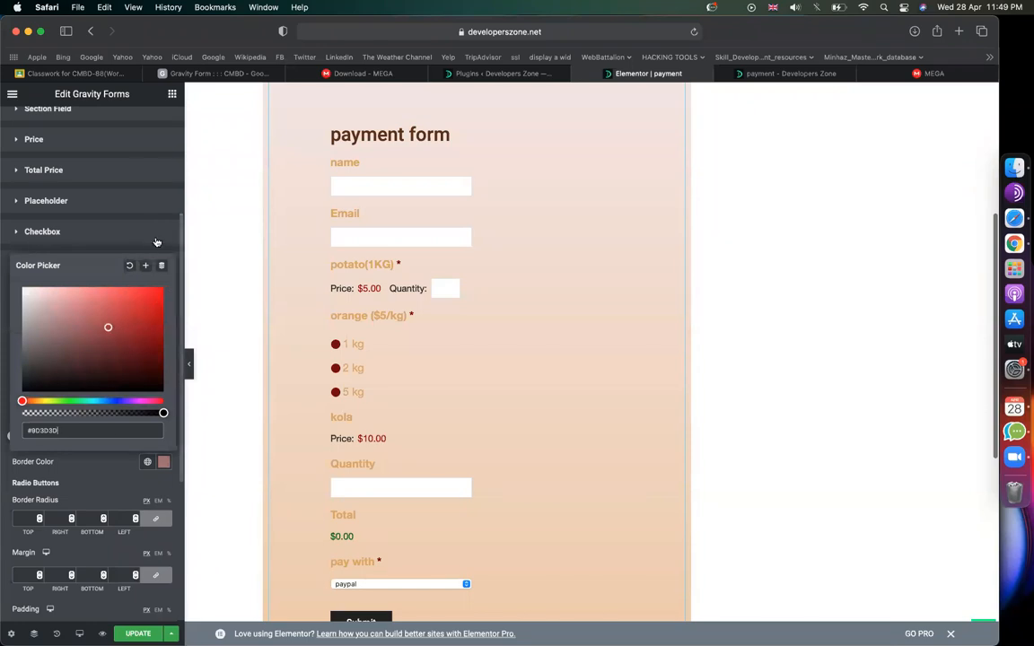
pyautogui.click(147, 241)
pyautogui.scroll(3, 102, 427)
pyautogui.click(159, 468)
pyautogui.scroll(-1, 126, 462)
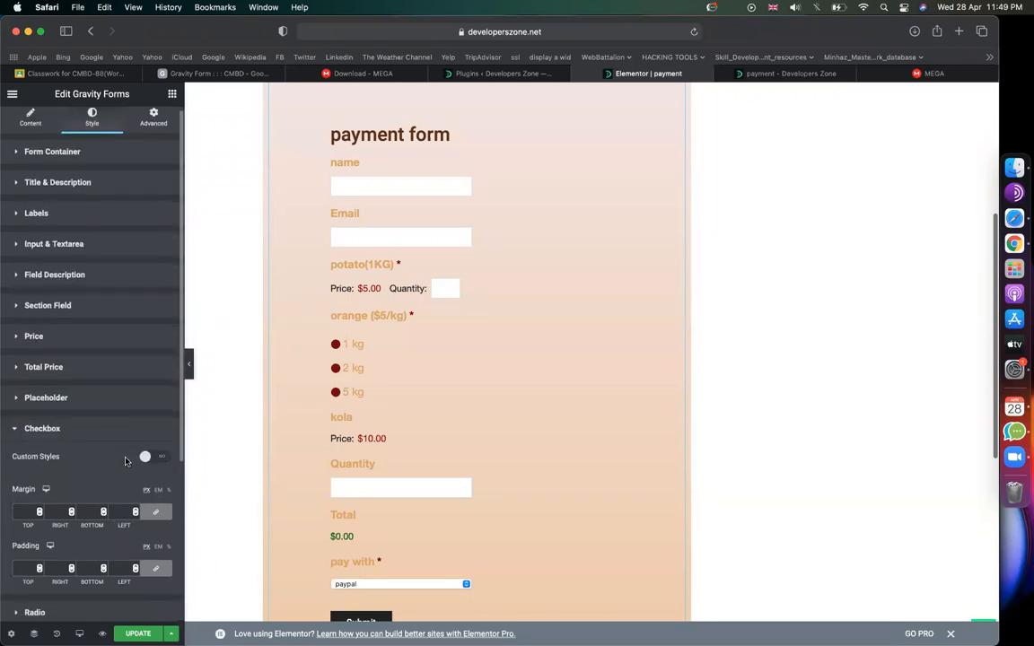
pyautogui.scroll(-4, 96, 343)
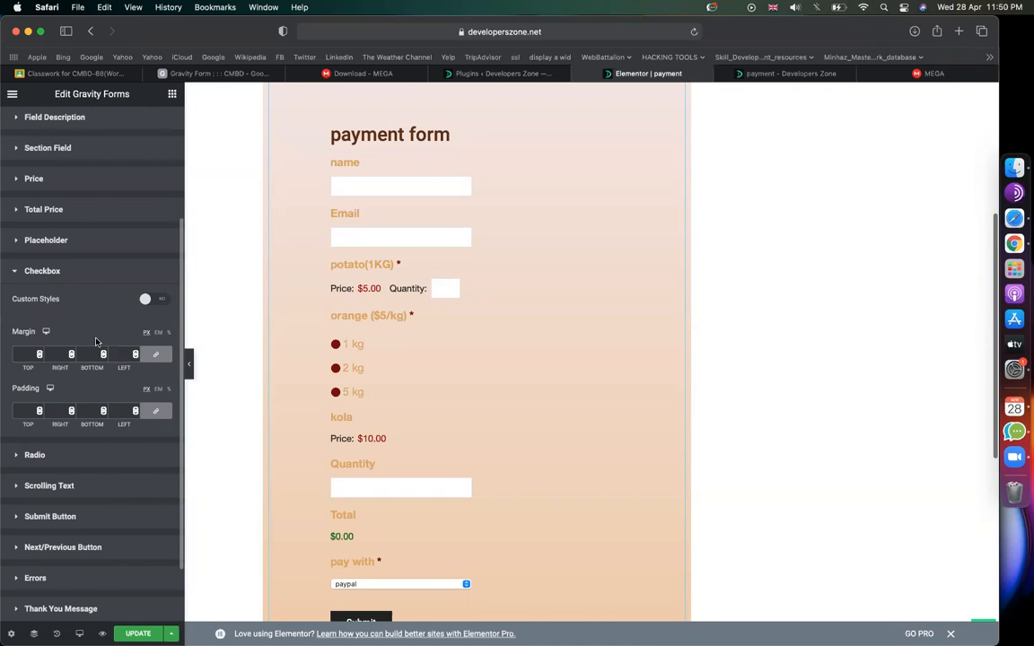
# Set the radio buttons' normal-state border width to 3 px and check the 1, 2 and 5 kg options up close in the preview
pyautogui.click(80, 466)
pyautogui.scroll(-5, 113, 439)
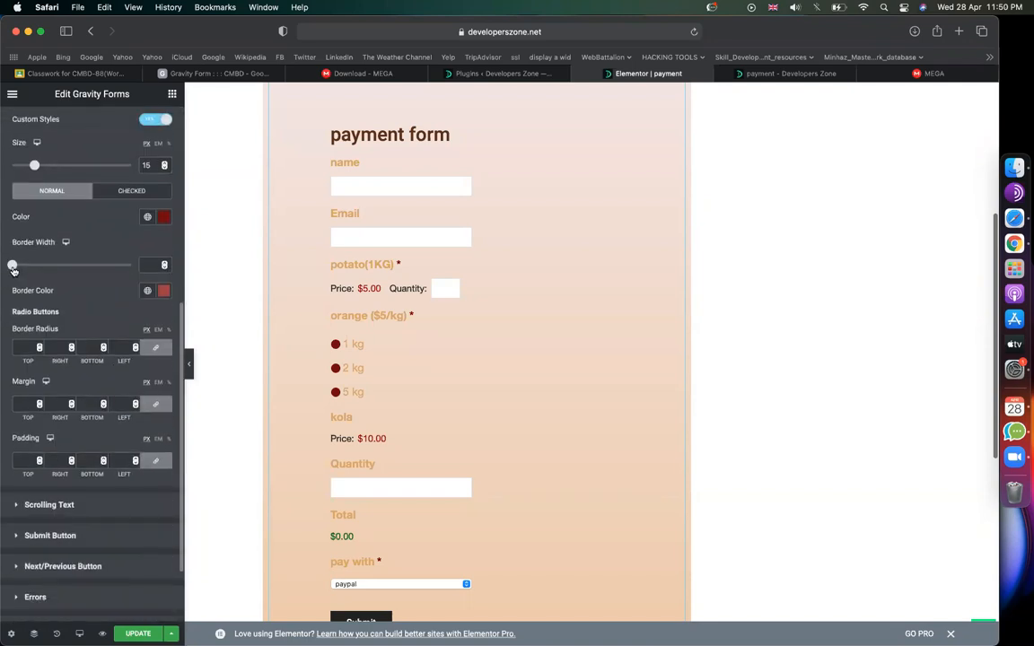
pyautogui.moveTo(13, 267); pyautogui.dragTo(35, 267)
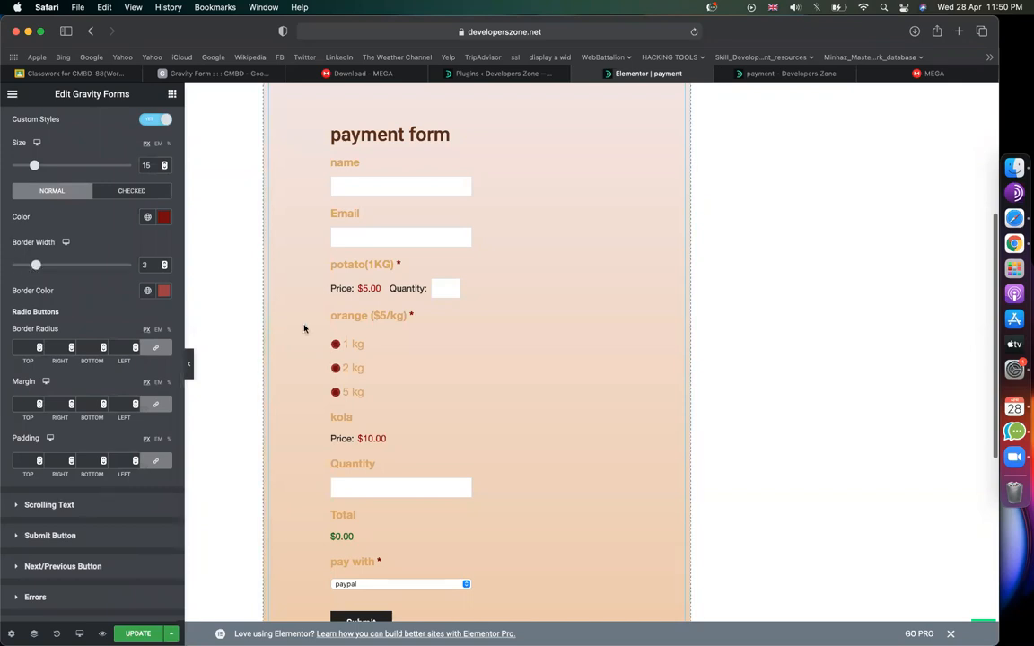
pyautogui.scroll(5, 305, 329)
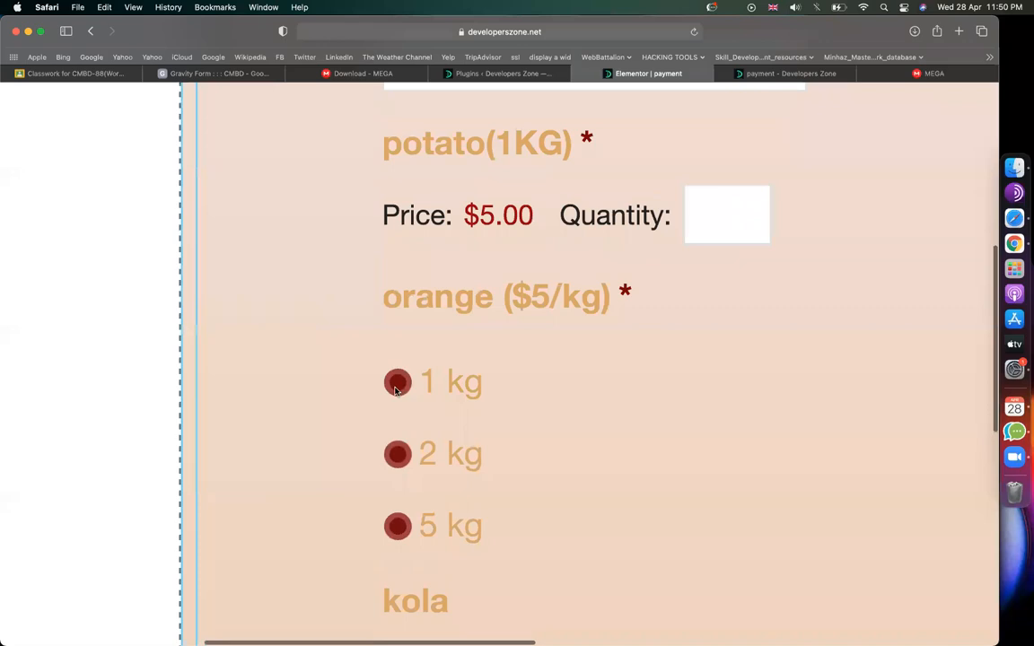
pyautogui.rightClick(400, 383)
pyautogui.scroll(-5, 301, 324)
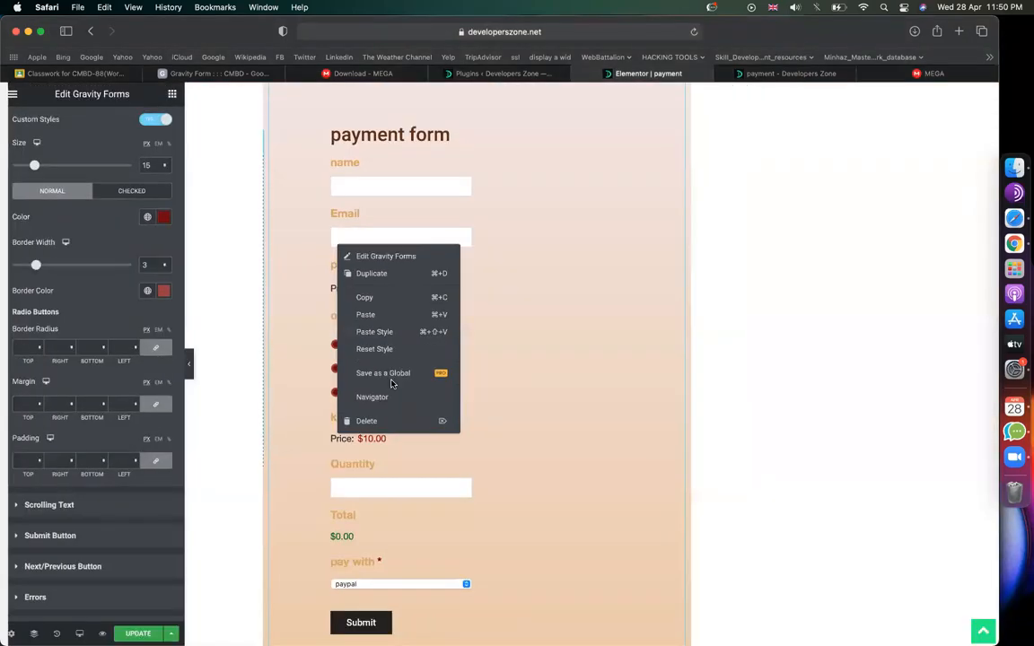
pyautogui.click(93, 281)
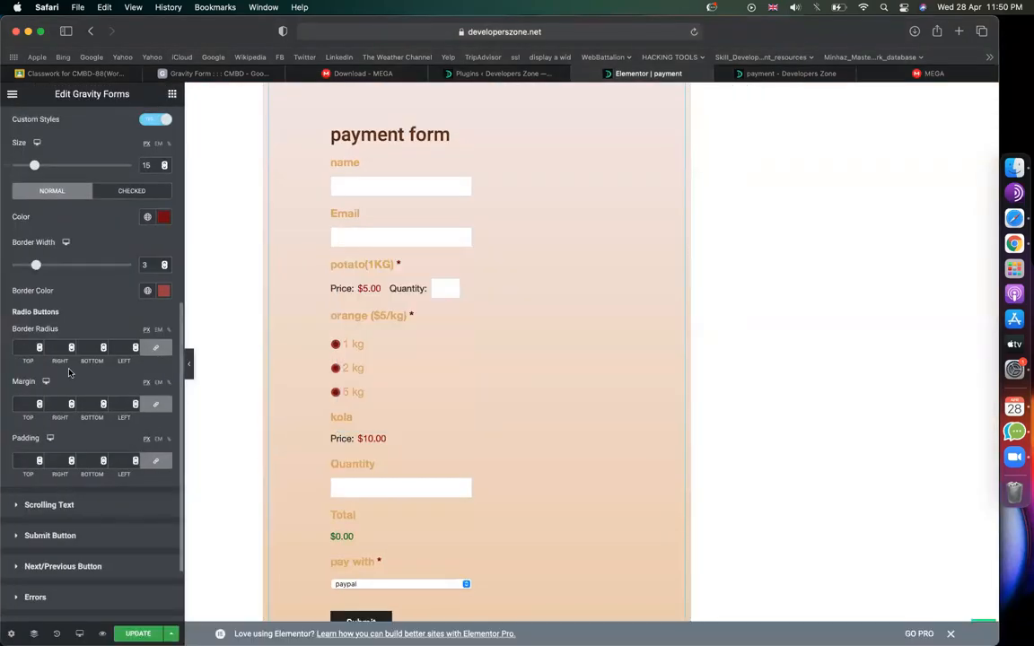
pyautogui.scroll(-2, 71, 371)
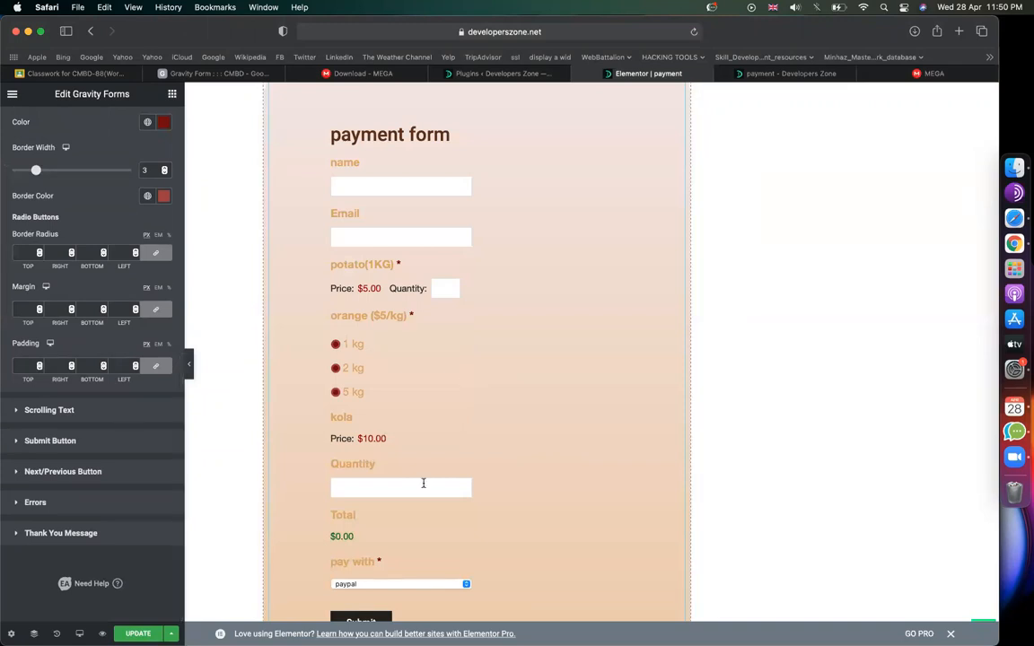
# Set the normal-state background colour of the form's input and textarea fields to beige #E1CDAF
pyautogui.scroll(3, 399, 337)
pyautogui.click(413, 294)
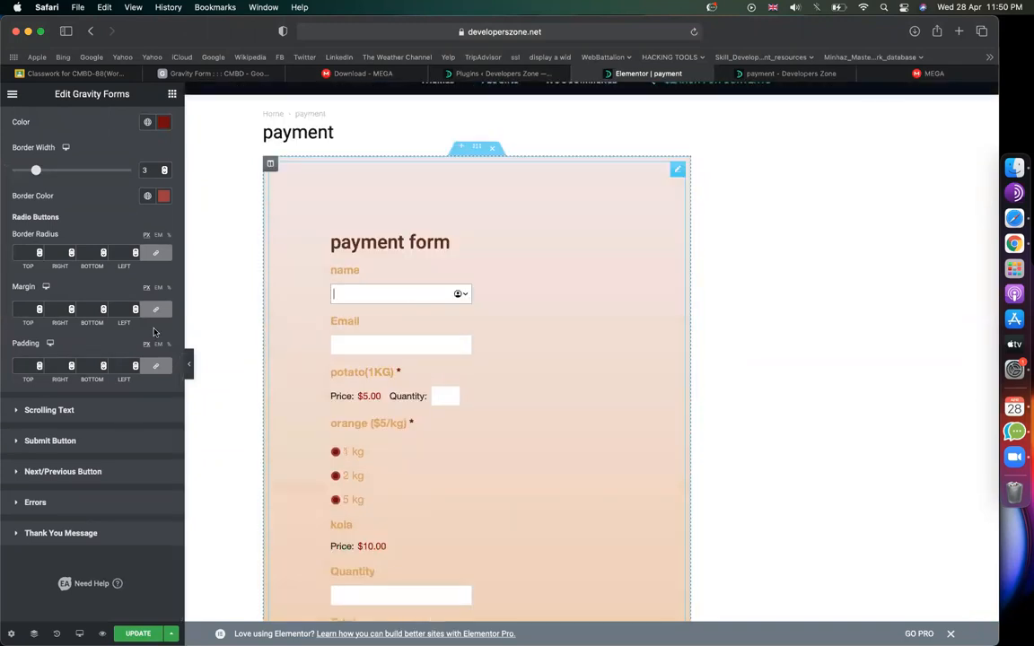
pyautogui.scroll(8, 86, 248)
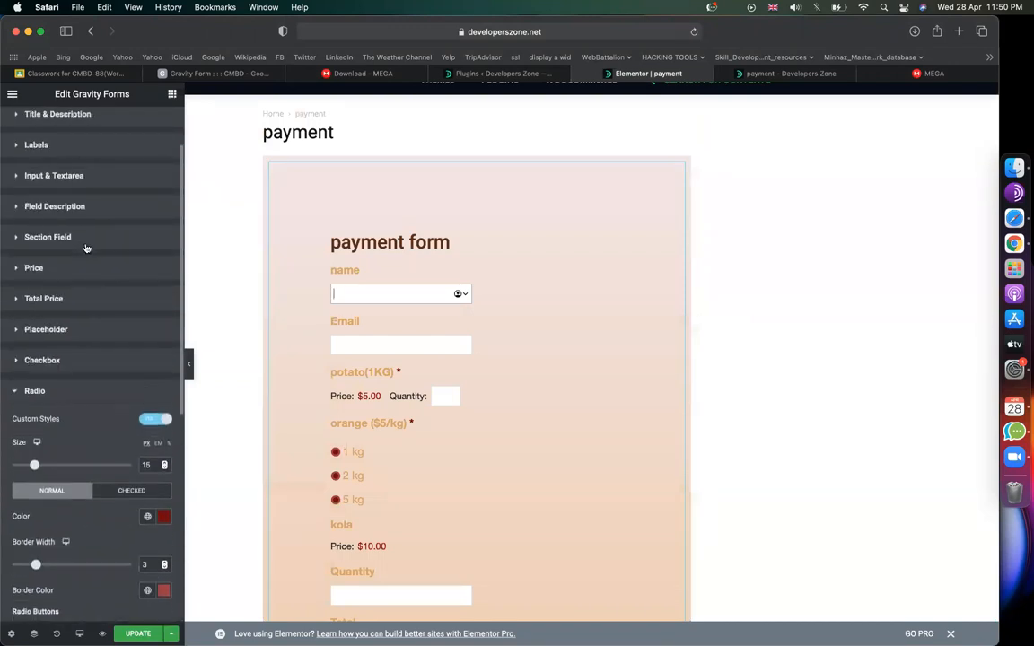
pyautogui.click(75, 183)
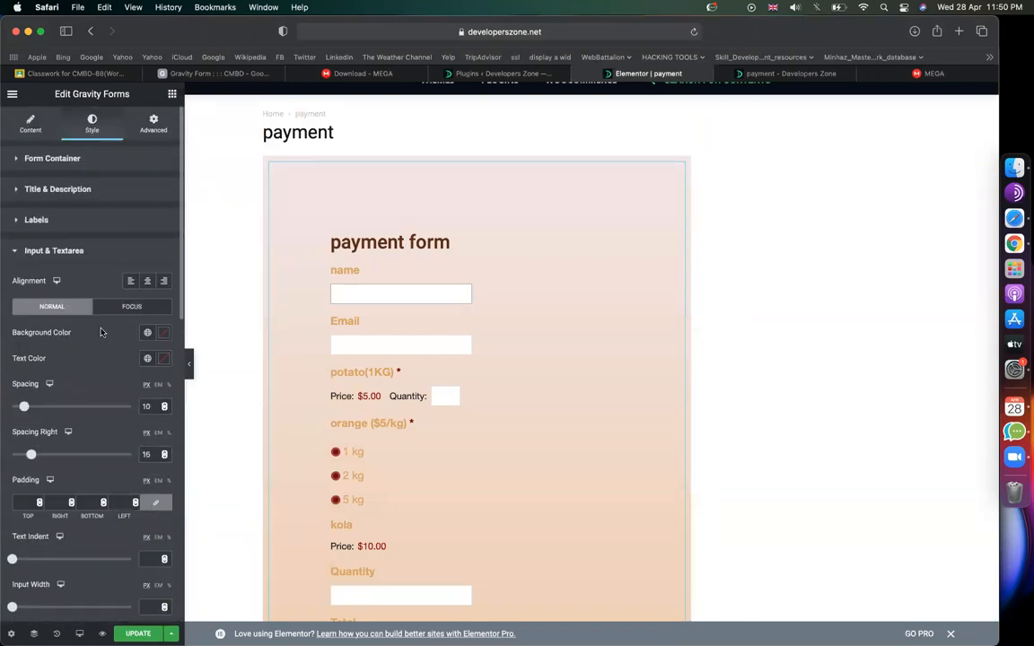
pyautogui.scroll(-3, 101, 395)
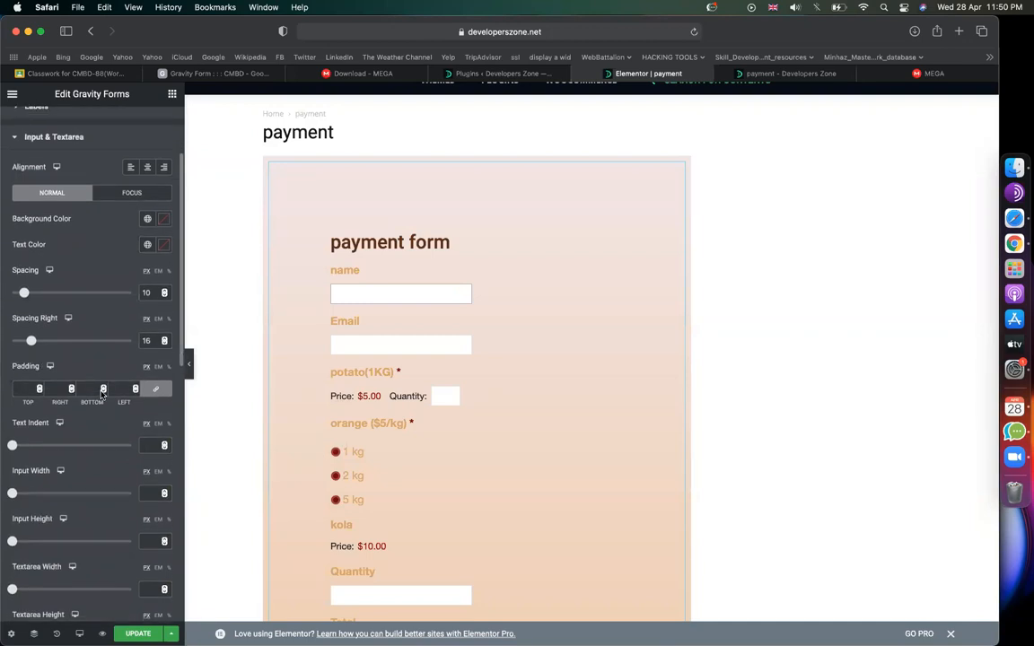
pyautogui.scroll(-3, 102, 392)
pyautogui.scroll(2, 102, 392)
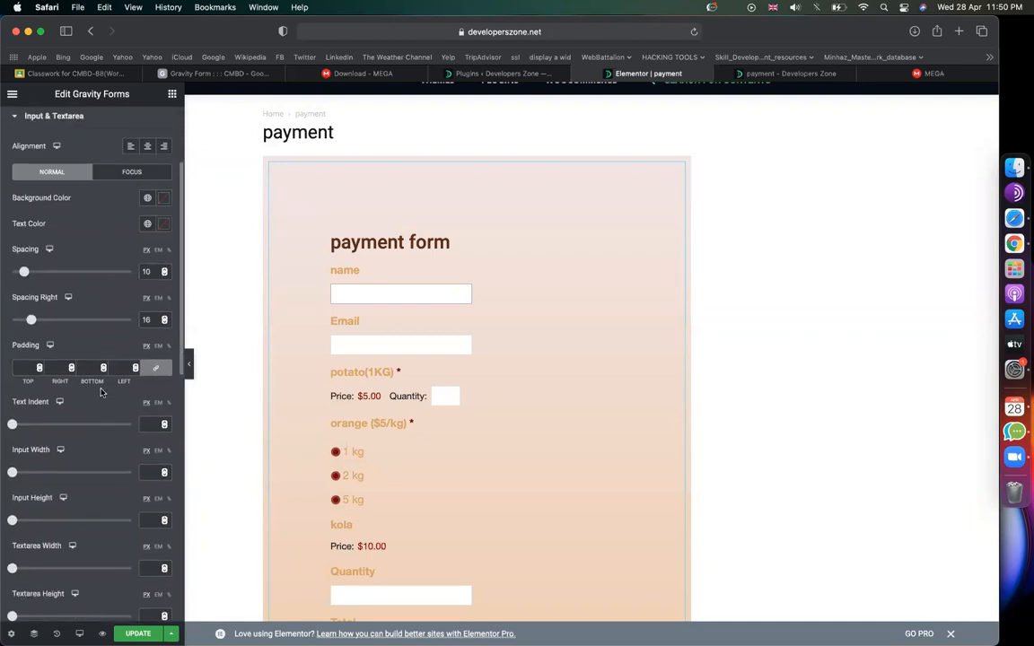
pyautogui.click(164, 199)
pyautogui.click(30, 252)
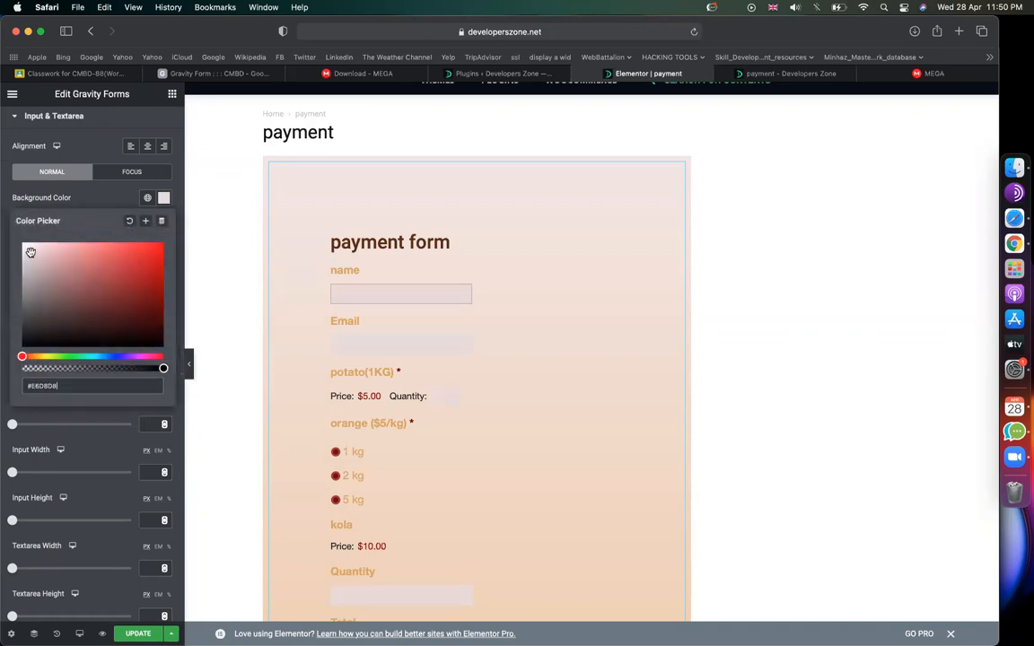
pyautogui.moveTo(70, 257)
pyautogui.mouseDown()
pyautogui.moveTo(121, 288)
pyautogui.moveTo(134, 282)
pyautogui.moveTo(107, 289)
pyautogui.moveTo(73, 266)
pyautogui.mouseUp()
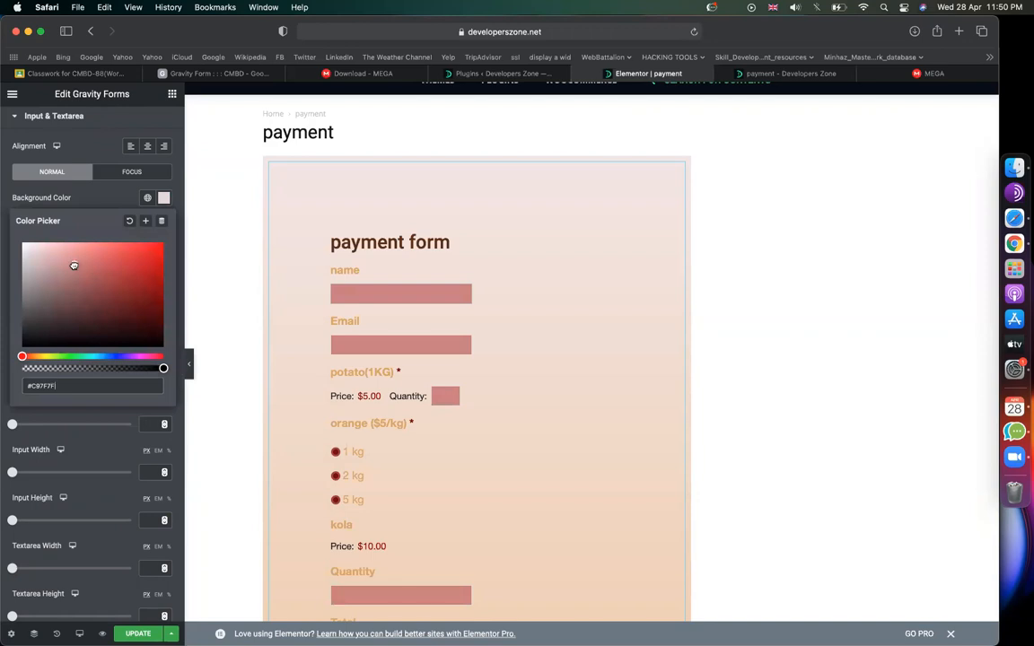
pyautogui.click(35, 356)
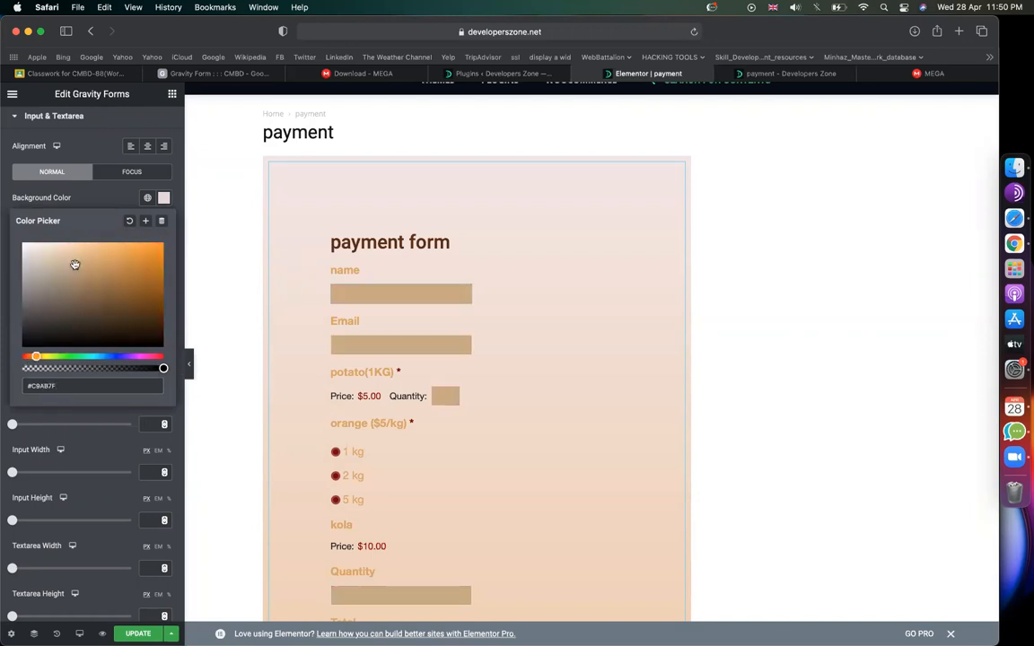
pyautogui.click(53, 256)
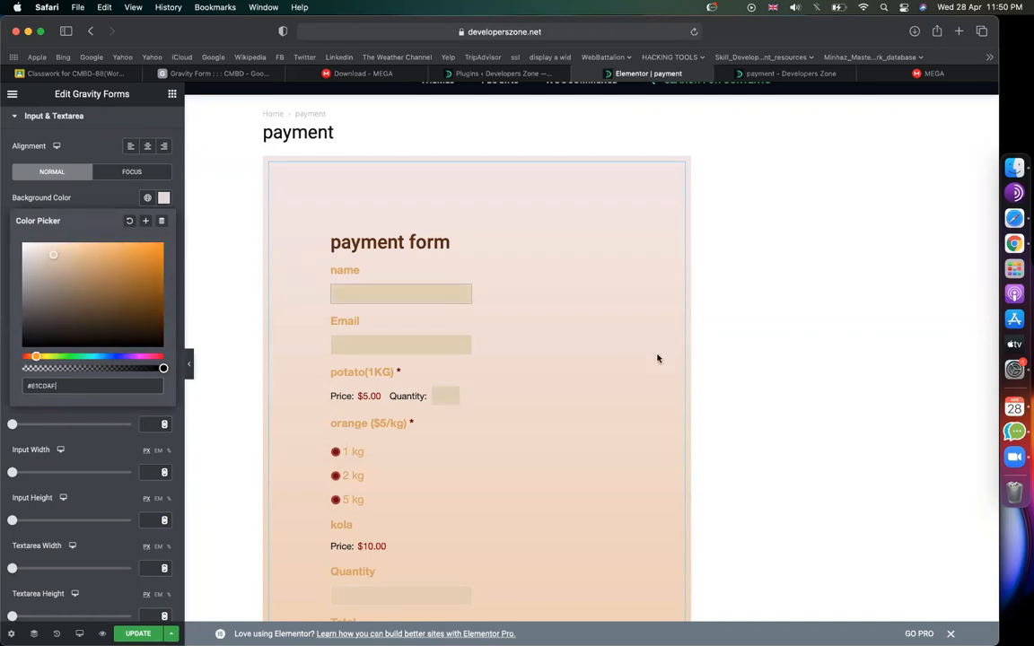
# Examine the whole payment form in the preview, from its title to the submit button, with the new field background
pyautogui.scroll(-2, 658, 358)
pyautogui.scroll(-2, 658, 358)
pyautogui.scroll(3, 658, 358)
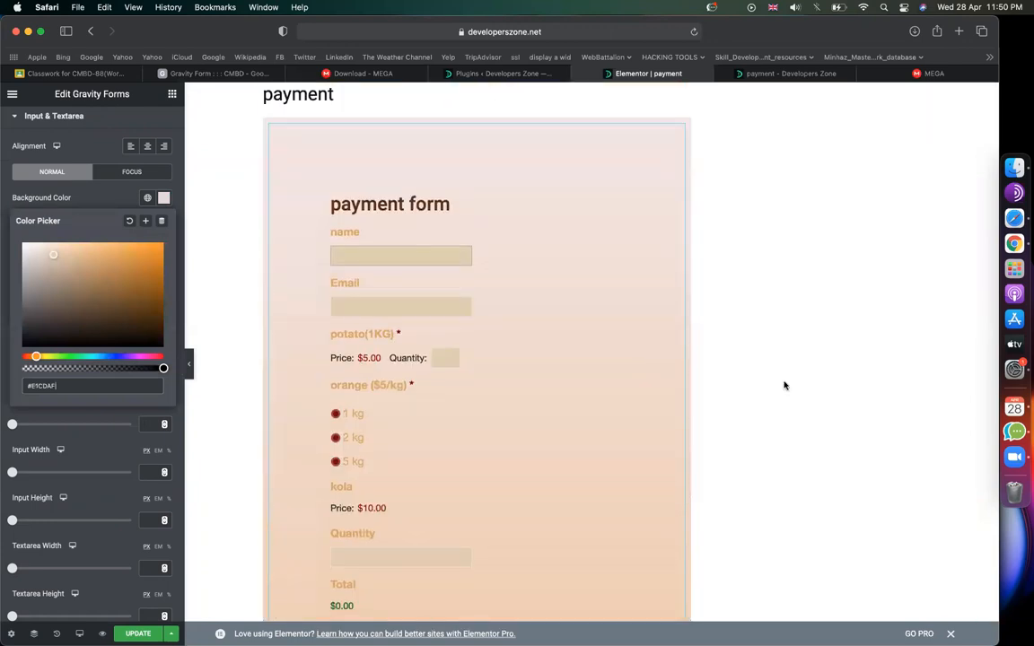
pyautogui.scroll(-5, 785, 385)
pyautogui.scroll(4, 784, 385)
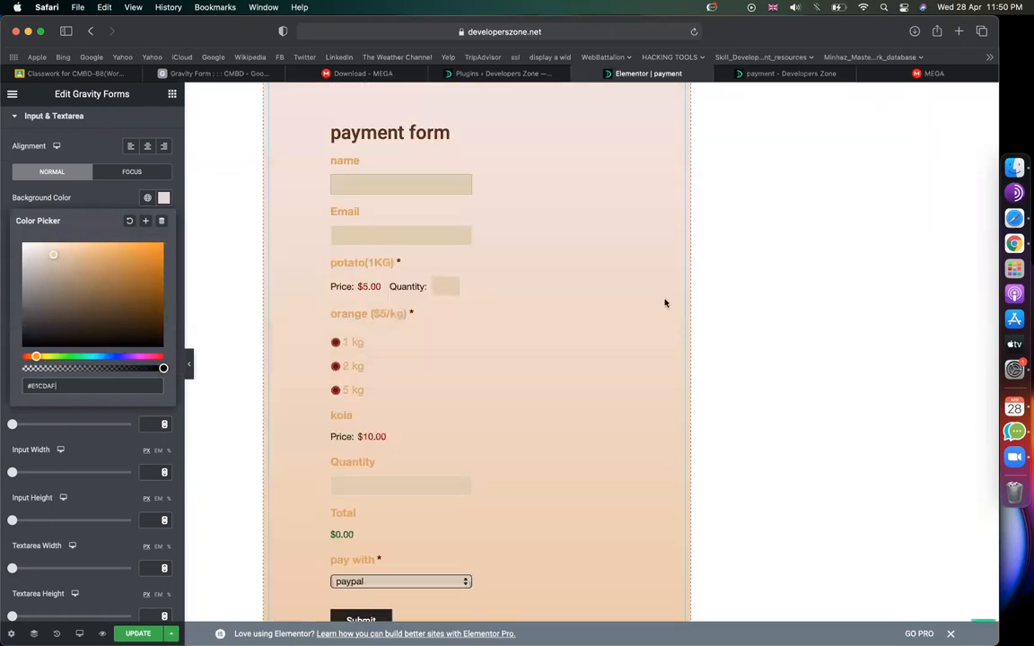
pyautogui.scroll(4, 665, 303)
pyautogui.scroll(-3, 593, 252)
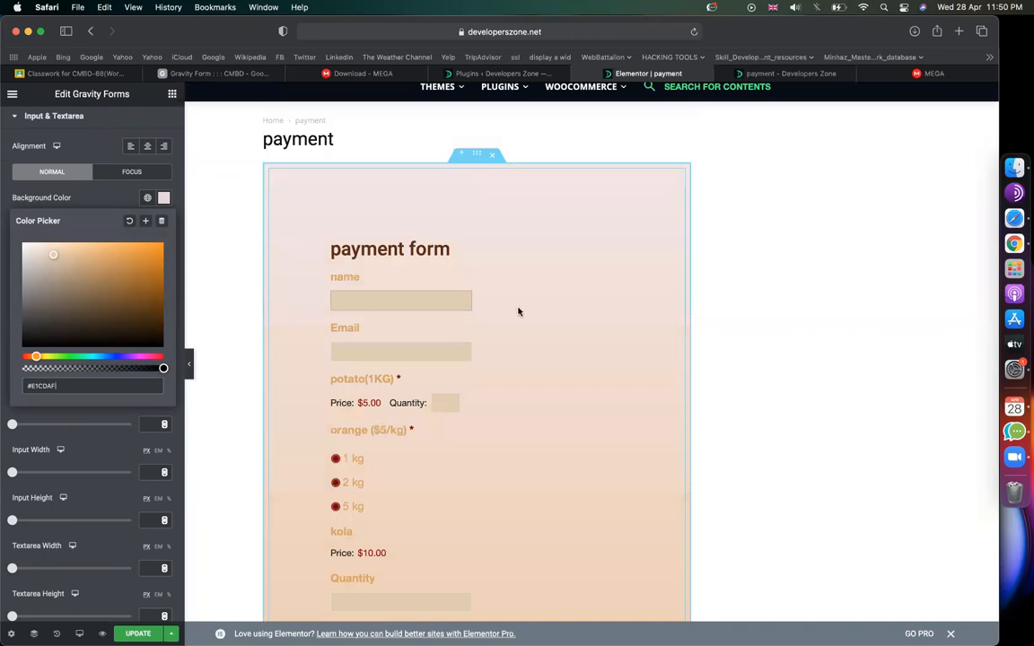
pyautogui.scroll(-5, 518, 312)
pyautogui.scroll(3, 439, 316)
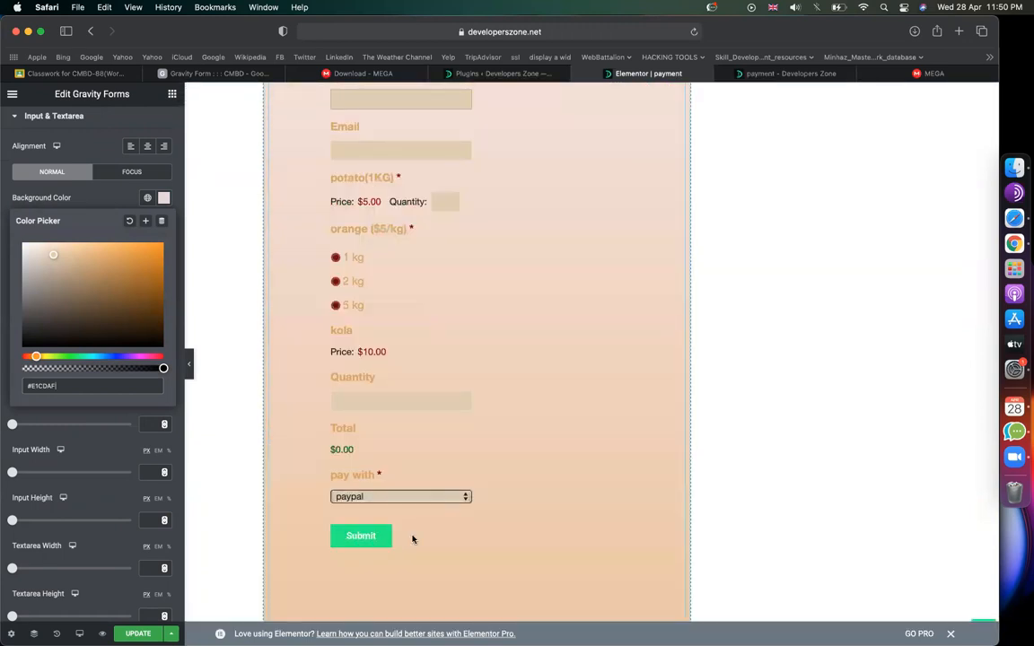
pyautogui.scroll(2, 547, 480)
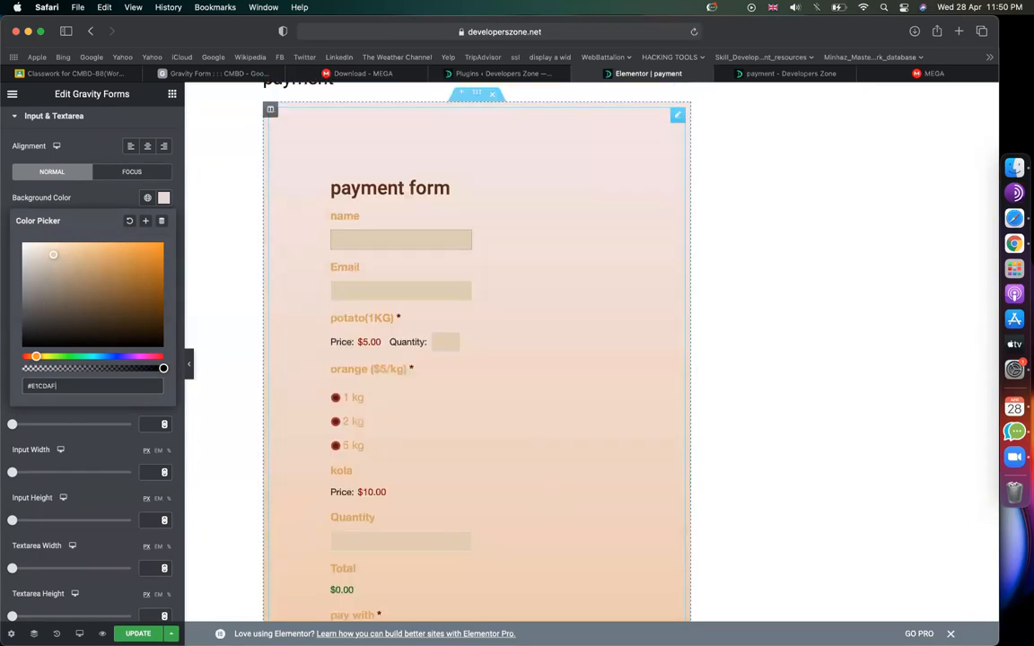